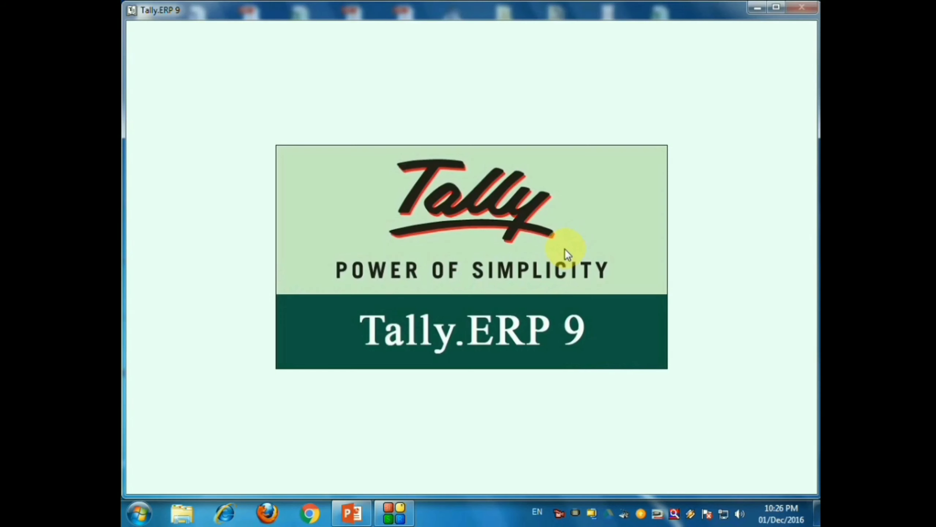
- Start creating a new company named "Ledger Creation", keeping the same mailing name and leaving the address blank
{"action": "key", "text": "Down"}
{"action": "key", "text": "Down"}
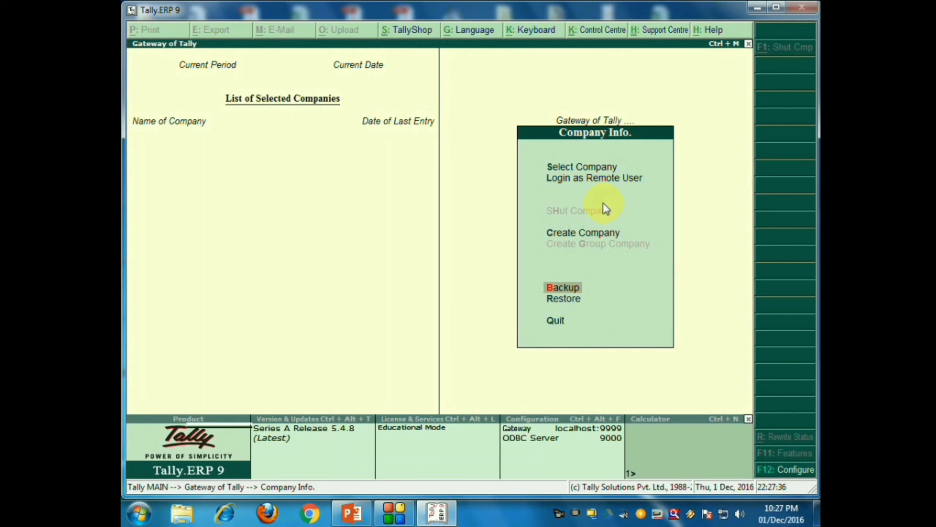
{"action": "key", "text": "Up"}
{"action": "key", "text": "Return"}
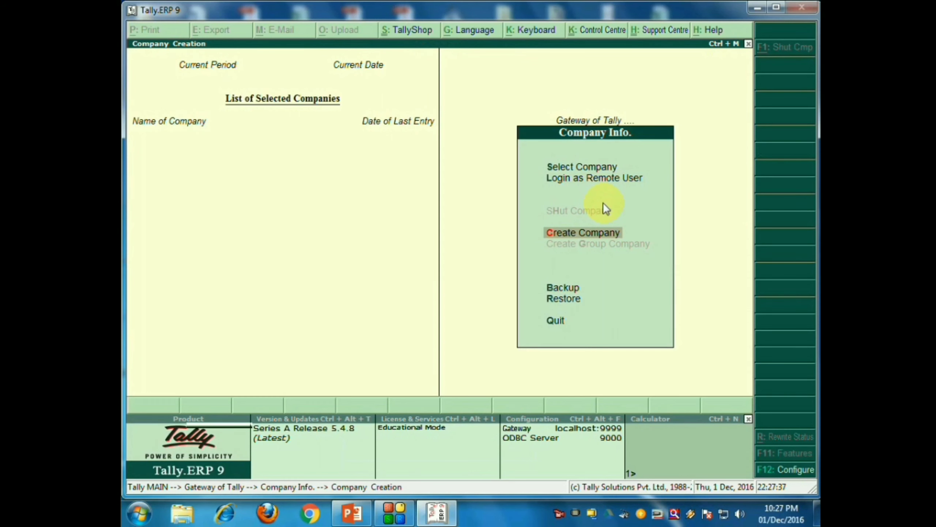
{"action": "type", "text": "Ledger c"}
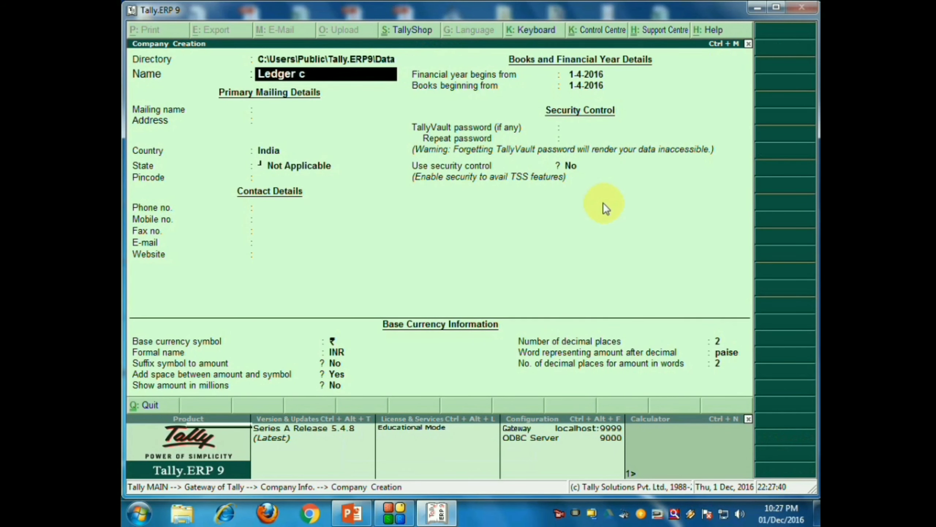
{"action": "type", "text": "reatin"}
{"action": "key", "text": "BackSpace"}
{"action": "type", "text": "on"}
{"action": "key", "text": "Return"}
{"action": "key", "text": "Return"}
{"action": "key", "text": "Return"}
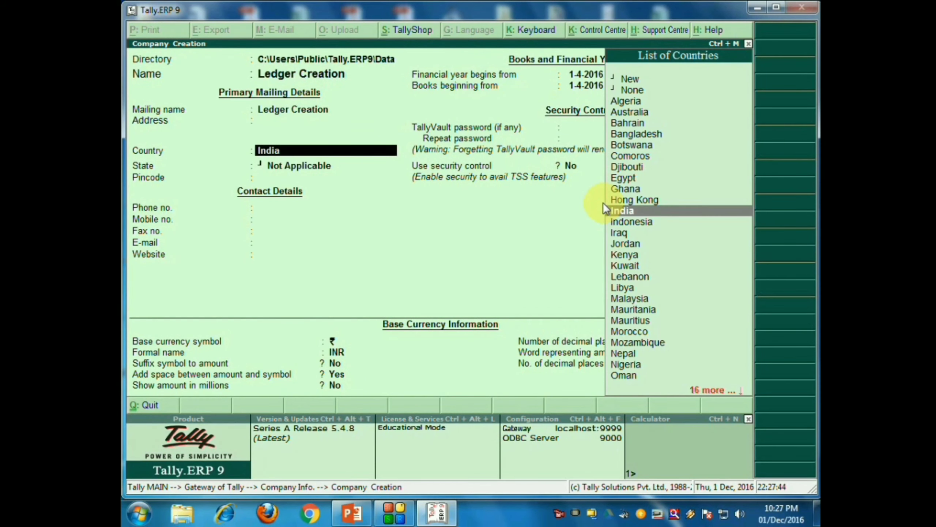
- Set the company's country to India and state to Maharashtra, leaving the pincode, phone, mobile and fax blank
{"action": "key", "text": "Return"}
{"action": "type", "text": "Maha"}
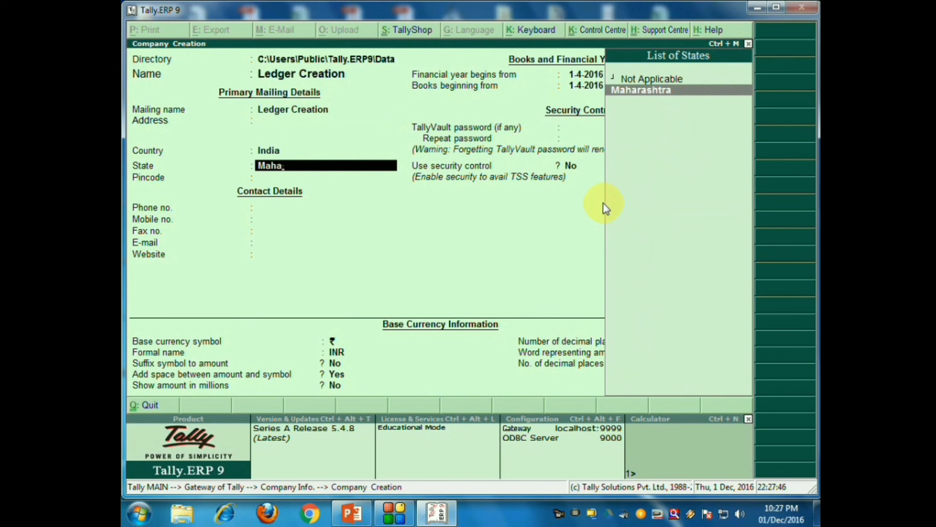
{"action": "key", "text": "Return"}
{"action": "key", "text": "Return"}
{"action": "key", "text": "Return"}
{"action": "key", "text": "Return"}
{"action": "key", "text": "Return"}
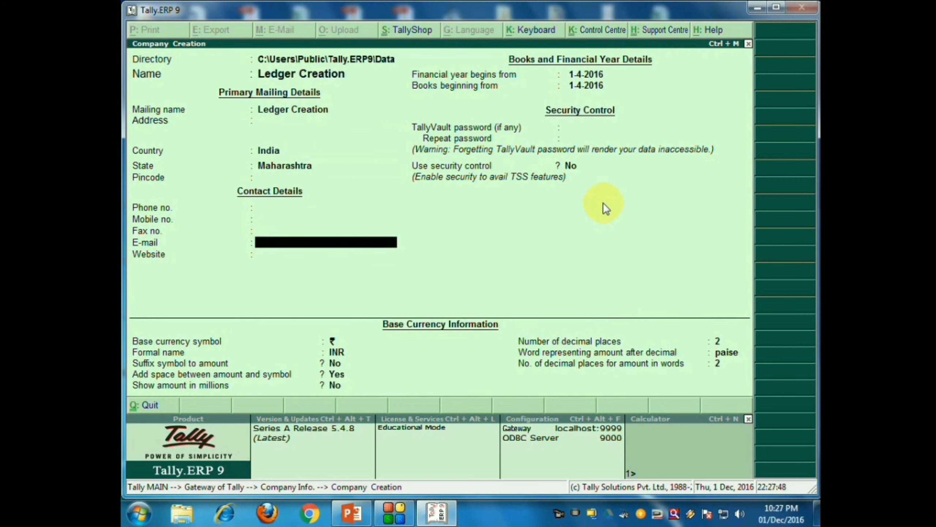
- Keep the default financial year, security and base currency settings and save the new company
{"action": "key", "text": "Return"}
{"action": "key", "text": "Return"}
{"action": "key", "text": "Return"}
{"action": "key", "text": "Return"}
{"action": "key", "text": "Return"}
{"action": "key", "text": "Return"}
{"action": "key", "text": "Return"}
{"action": "key", "text": "Return"}
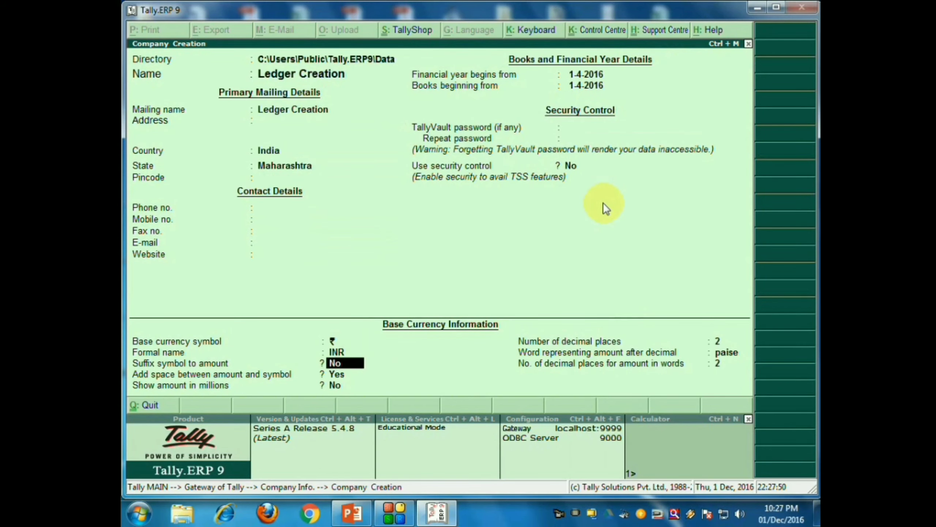
{"action": "key", "text": "Return"}
{"action": "key", "text": "Return"}
{"action": "key", "text": "Return"}
{"action": "key", "text": "Return"}
{"action": "key", "text": "Return"}
{"action": "key", "text": "Return"}
{"action": "key", "text": "Return"}
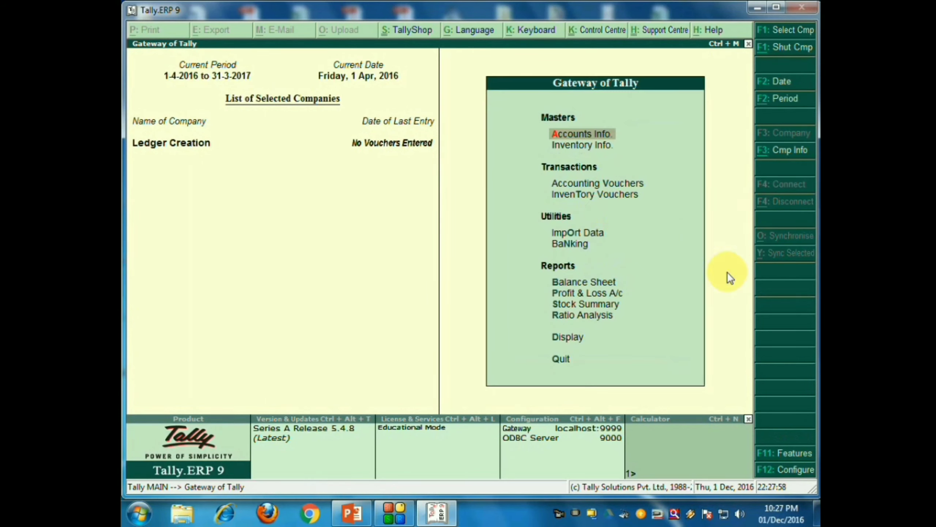
- Switch to the PowerPoint slide on ledgers to compare the ledger creation path with Tally's Gateway, and return to Tally
{"action": "key", "text": "alt+Tab"}
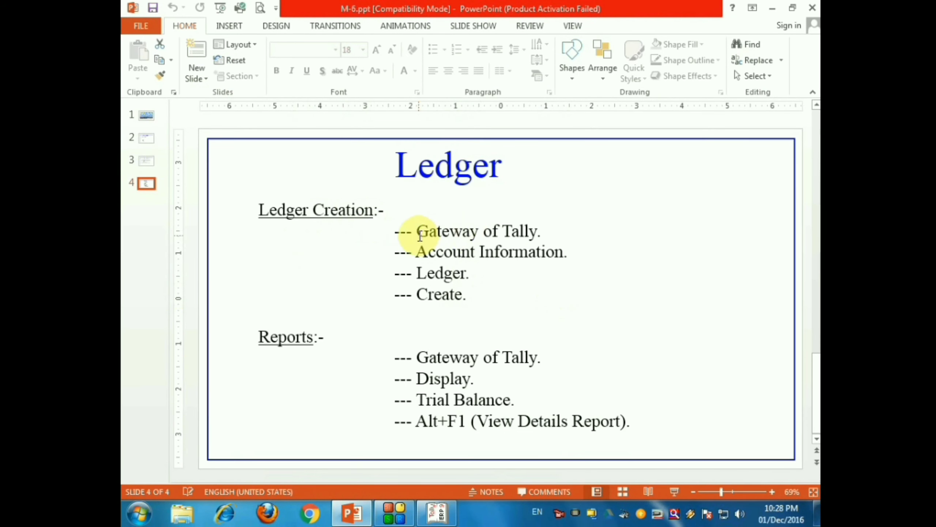
{"action": "key", "text": "alt+Tab"}
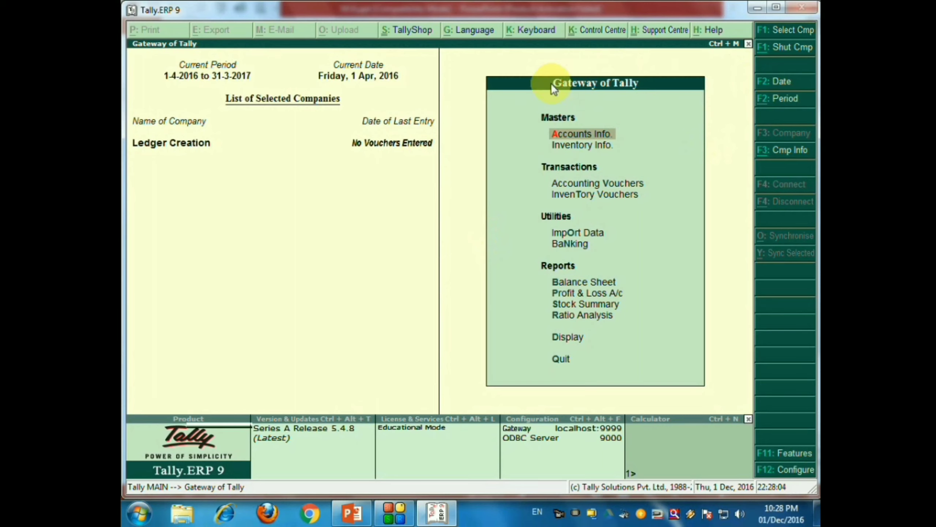
{"action": "key", "text": "alt+Tab"}
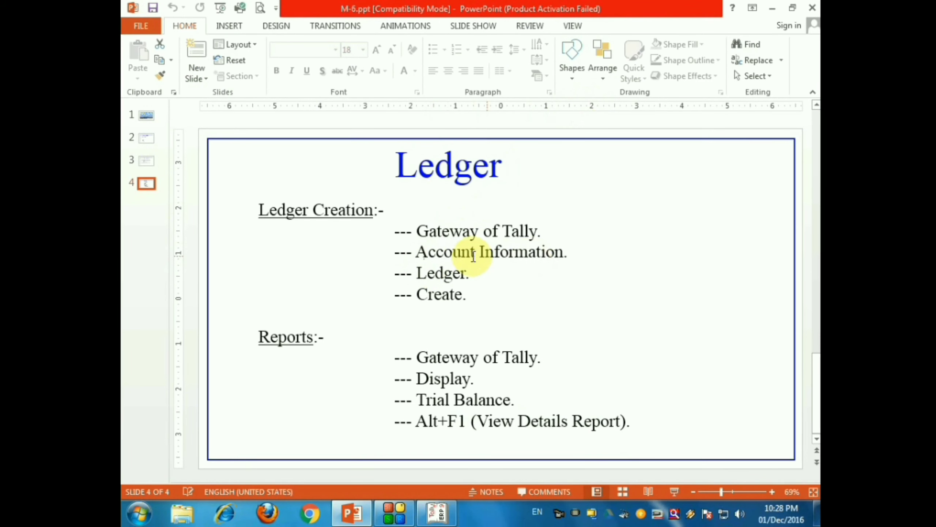
{"action": "key", "text": "alt+Tab"}
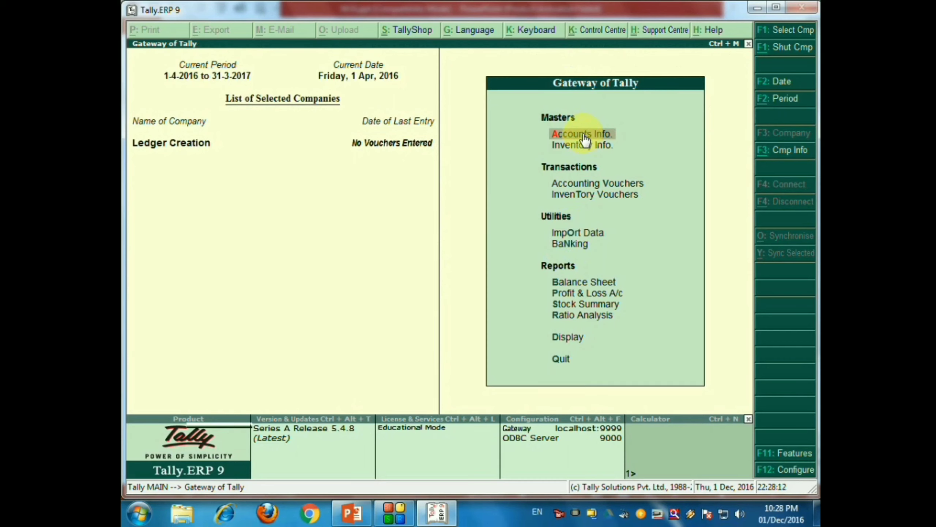
- Open the single ledger creation form under Accounts Info, checking the path against the PowerPoint slide on the way
{"action": "left_click", "coordinate": [583, 135]}
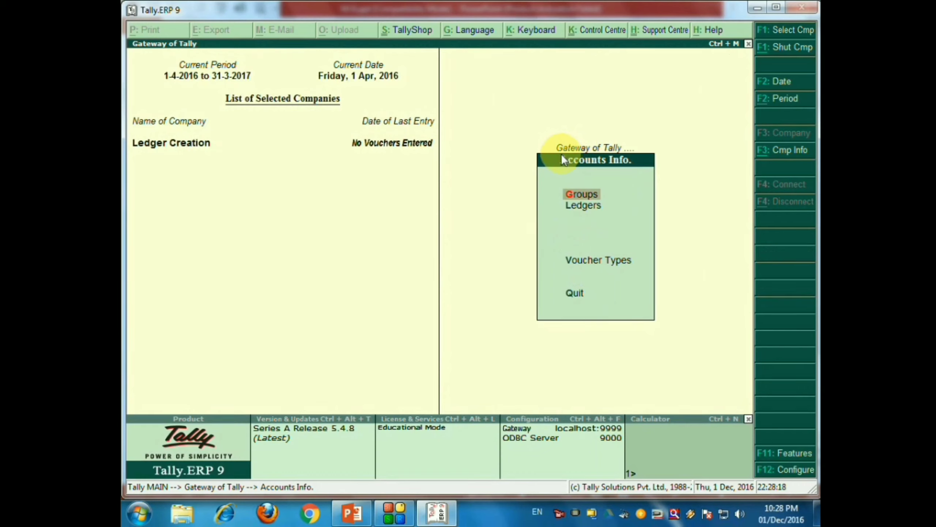
{"action": "key", "text": "alt+Tab"}
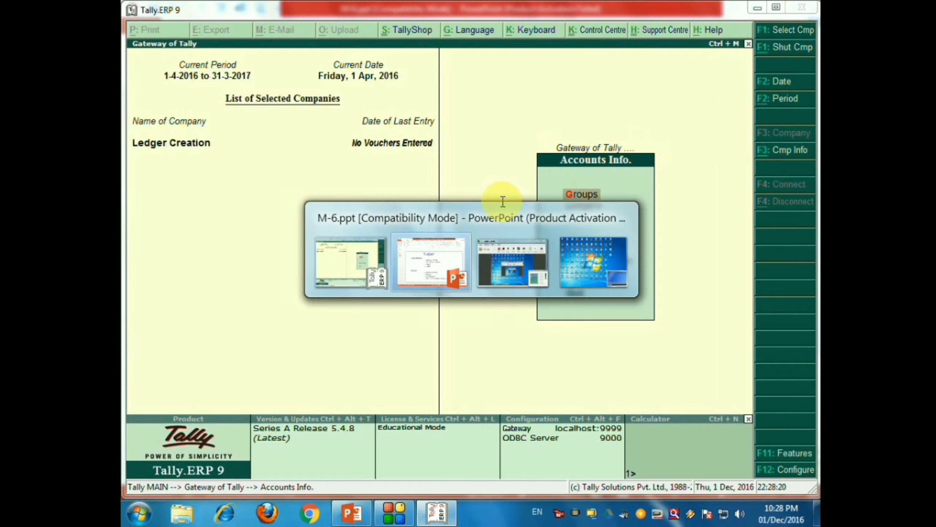
{"action": "key", "text": "alt+Tab"}
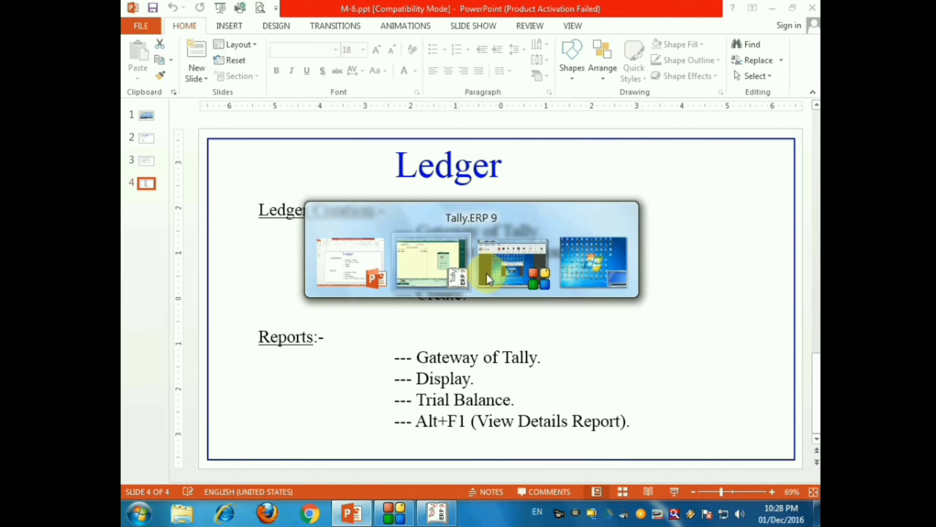
{"action": "key", "text": "Down"}
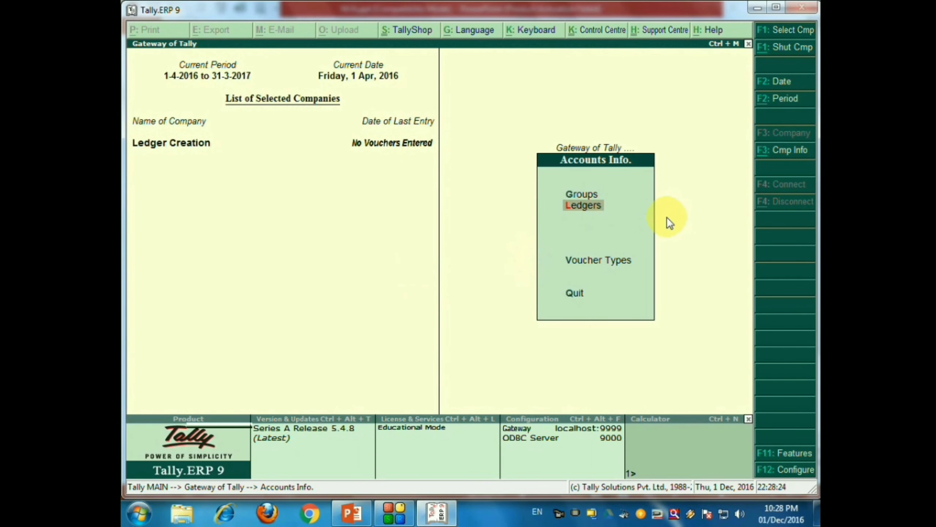
{"action": "key", "text": "Return"}
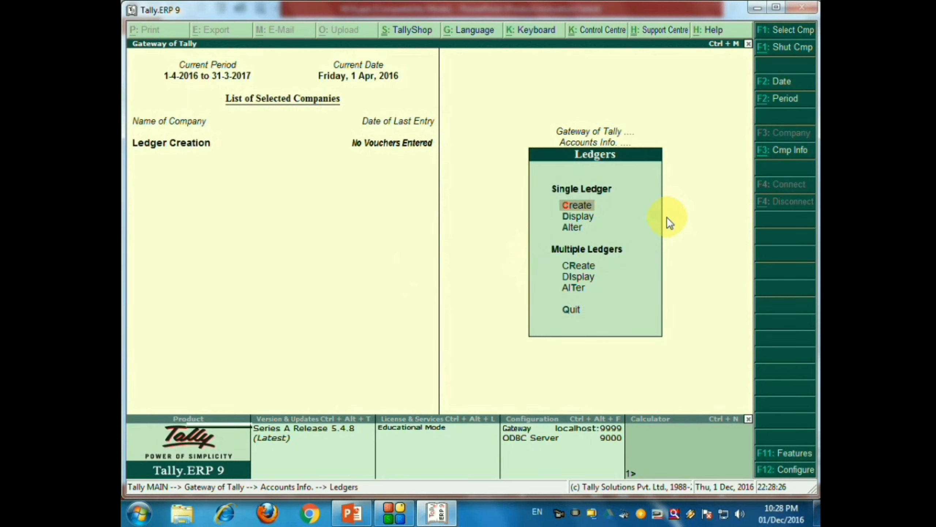
{"action": "left_click", "coordinate": [577, 207]}
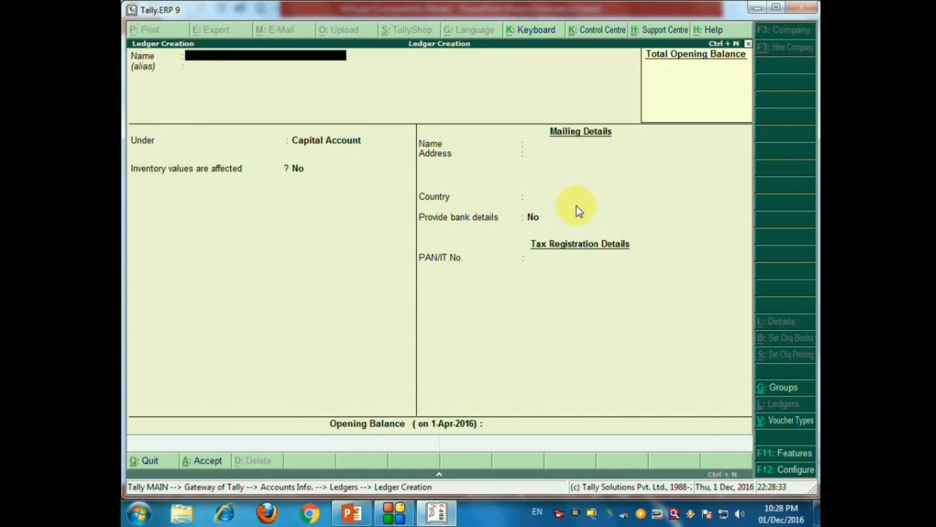
- Switch to PowerPoint, review the "Ledger Example" trial balance on slide 3, and return to Tally
{"action": "key", "text": "alt+Tab"}
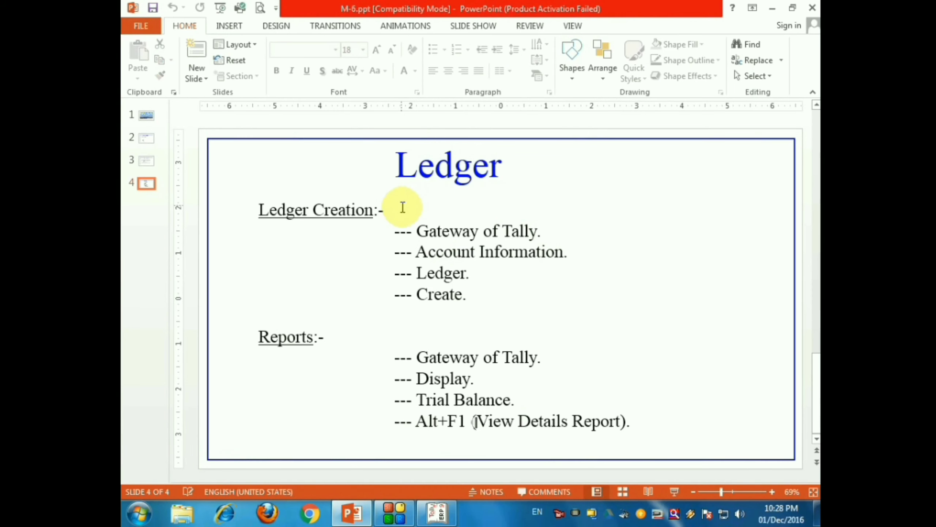
{"action": "left_click", "coordinate": [143, 184]}
{"action": "left_click", "coordinate": [149, 172]}
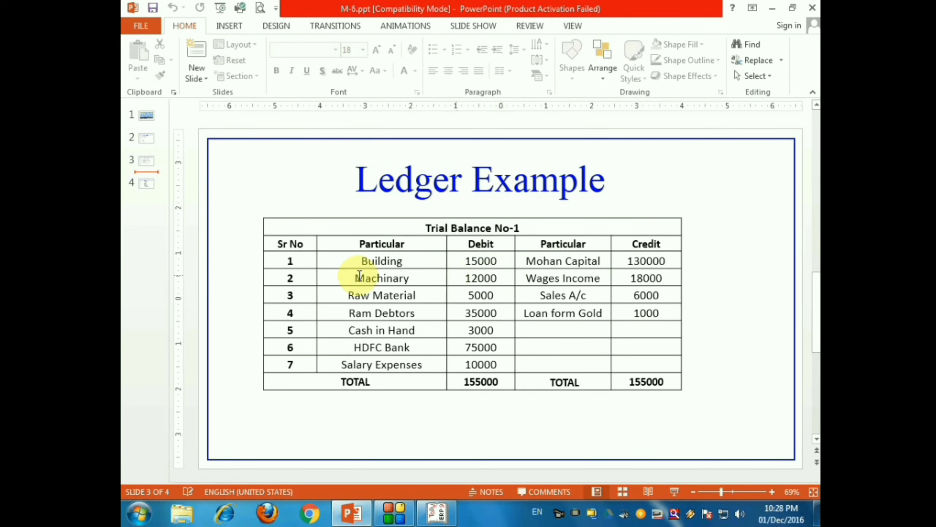
{"action": "key", "text": "alt+Tab"}
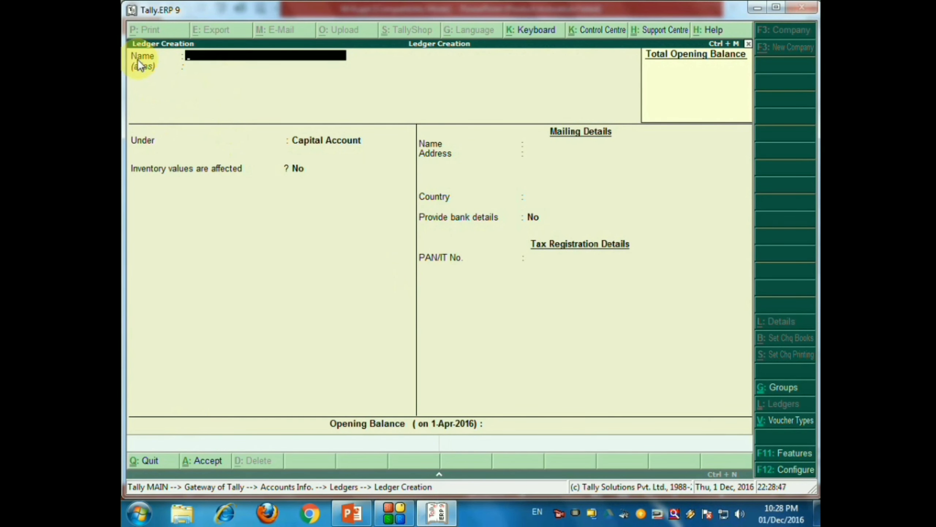
- Name the ledger "Building" and place it under Fixed Assets, with inventory values affected set to No
{"action": "type", "text": "B"}
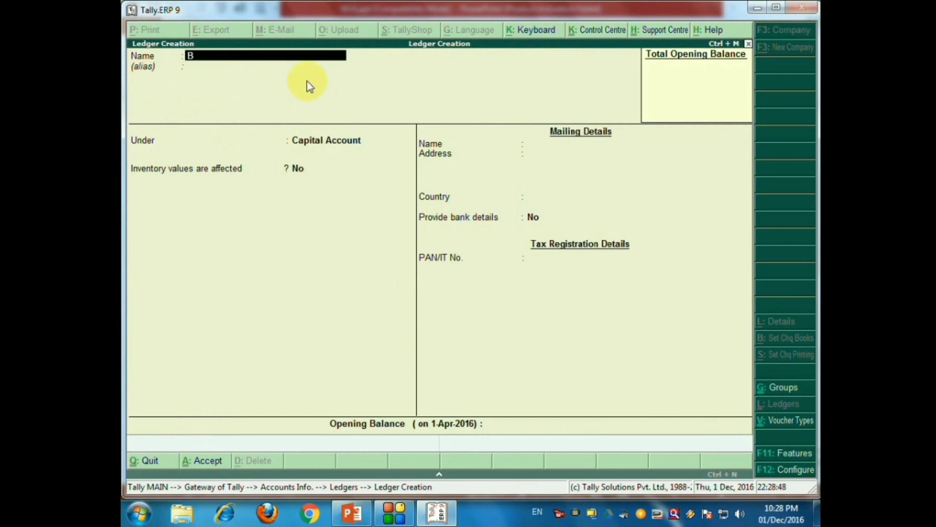
{"action": "type", "text": "uilding"}
{"action": "key", "text": "Return"}
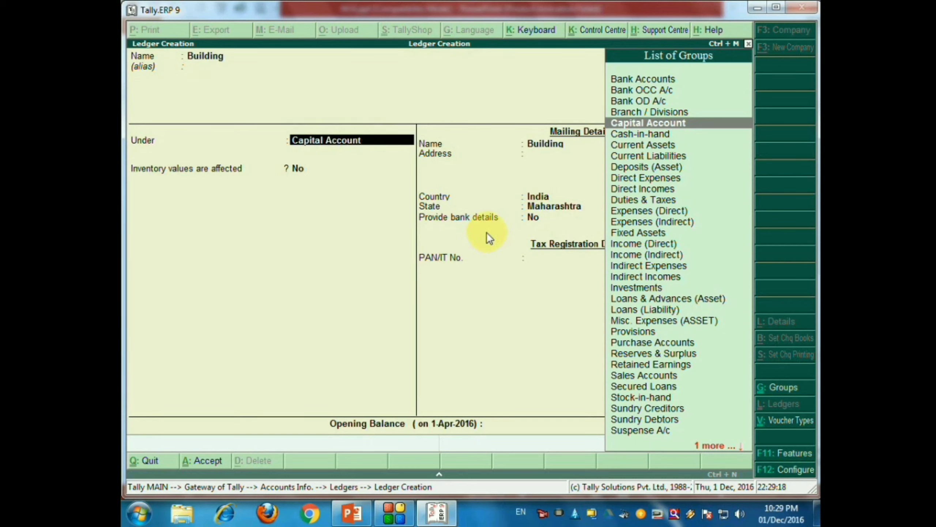
{"action": "type", "text": "Fi"}
{"action": "key", "text": "Return"}
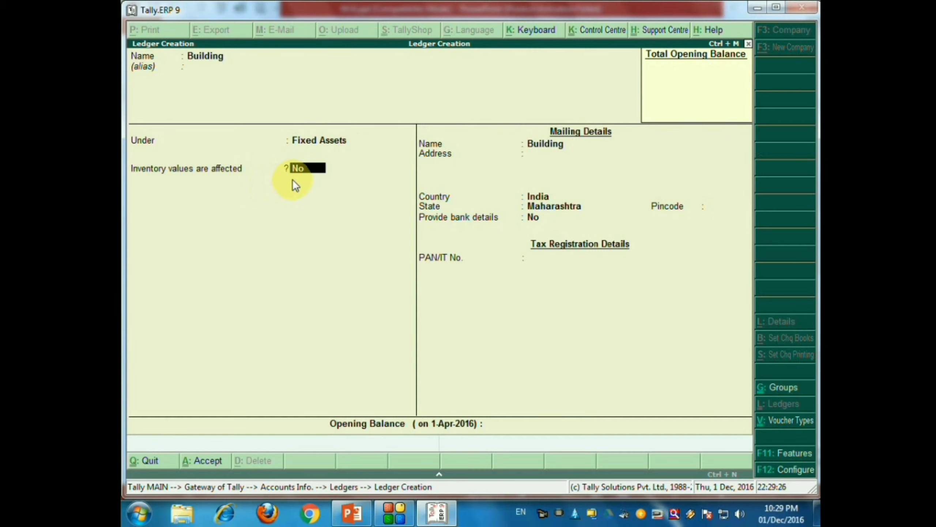
{"action": "key", "text": "Return"}
- Fill in the ledger's mailing address and pincode with India and Maharashtra, keeping bank details at No and the PAN/IT number blank
{"action": "key", "text": "Return"}
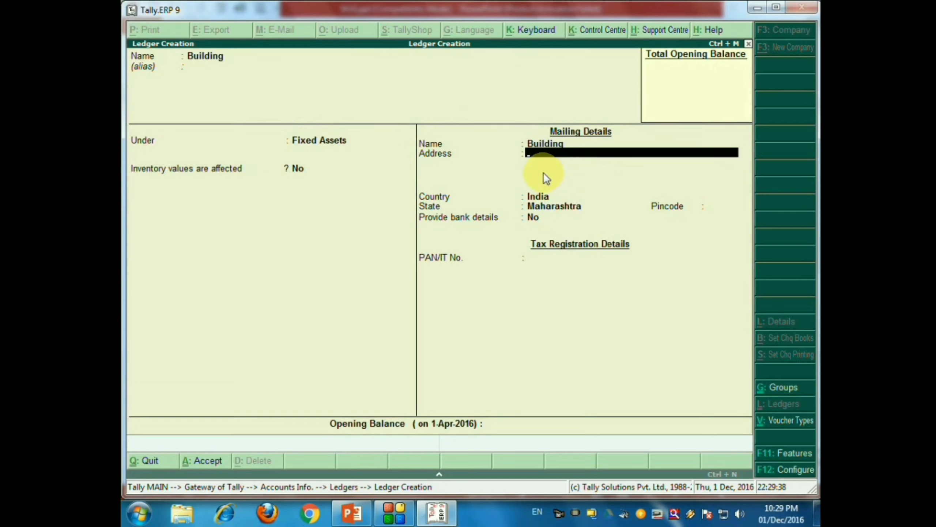
{"action": "type", "text": "At"}
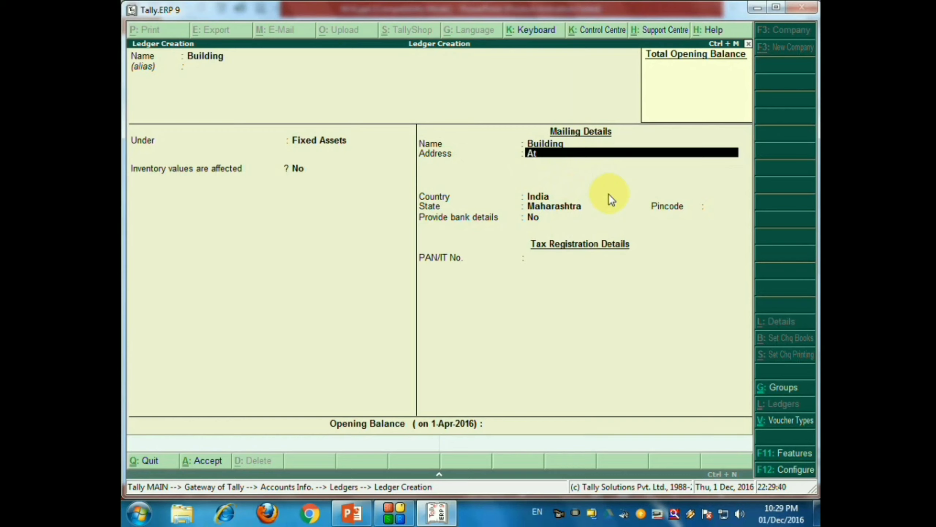
{"action": "type", "text": " Post Satara"}
{"action": "key", "text": "Return"}
{"action": "key", "text": "Return"}
{"action": "key", "text": "Return"}
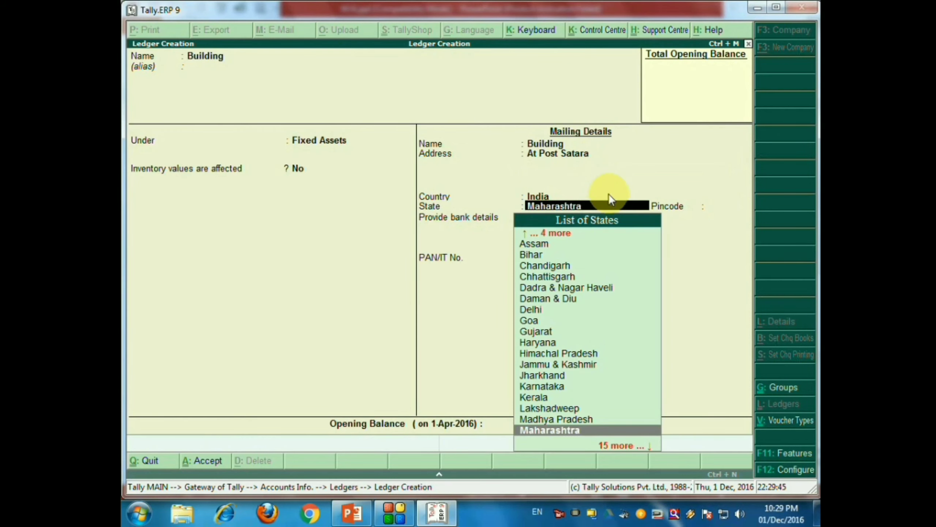
{"action": "key", "text": "Return"}
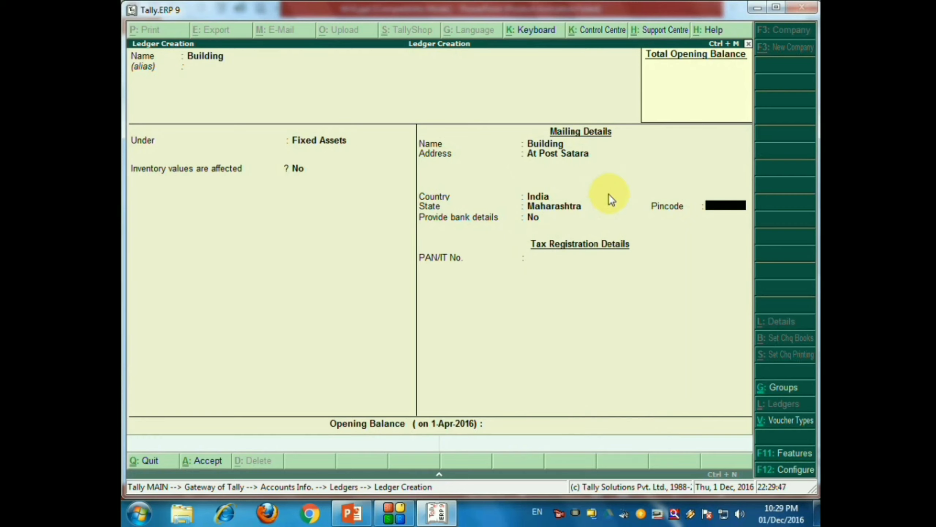
{"action": "type", "text": "415004"}
{"action": "key", "text": "Return"}
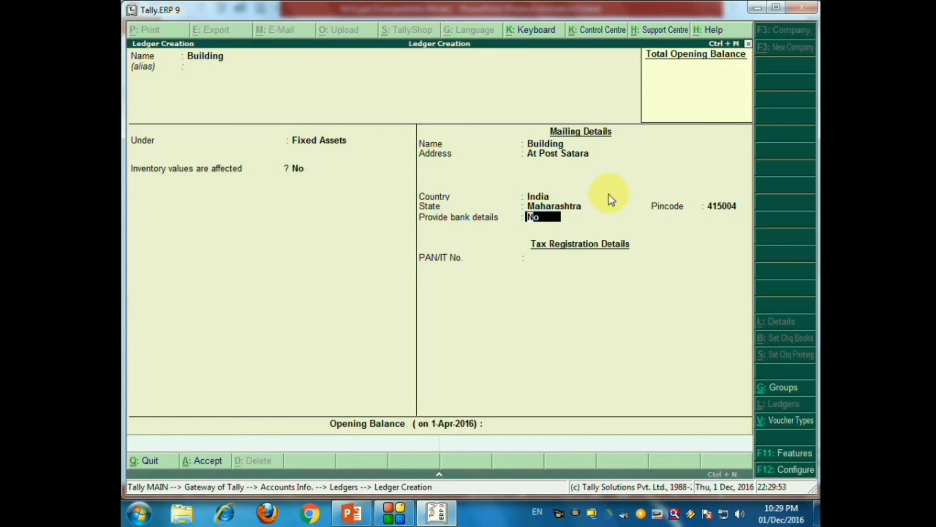
{"action": "key", "text": "Return"}
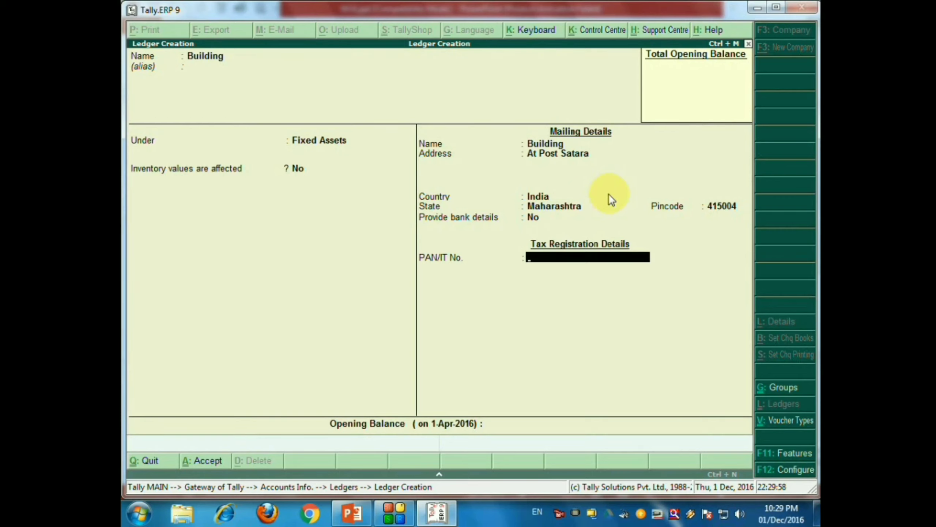
{"action": "key", "text": "Return"}
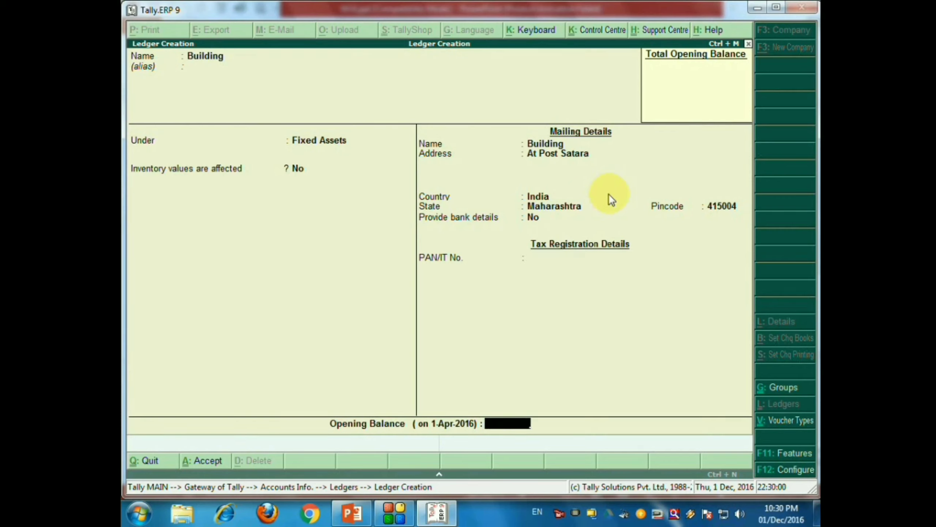
- Look up the Building amount in the PowerPoint trial balance and enter 15000 as the ledger's opening balance in Tally
{"action": "key", "text": "alt+Tab"}
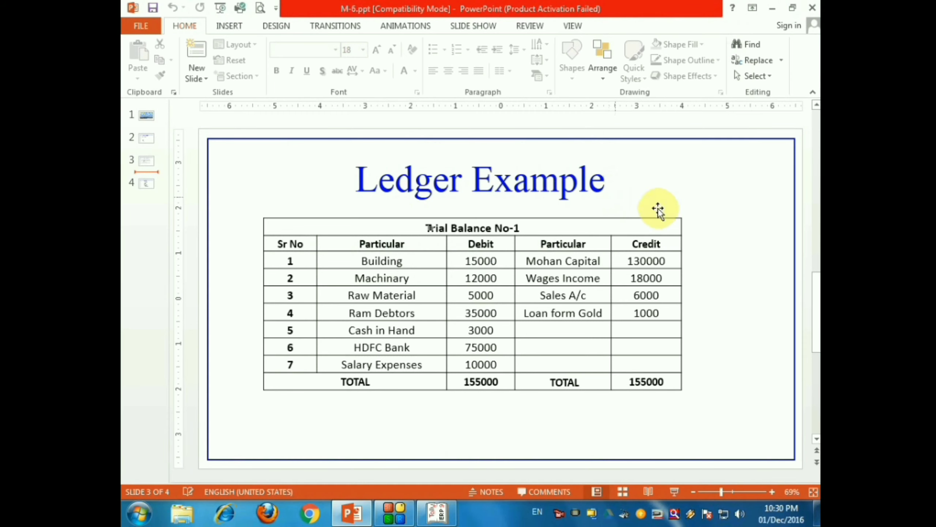
{"action": "left_click", "coordinate": [468, 263]}
{"action": "key", "text": "alt+Tab"}
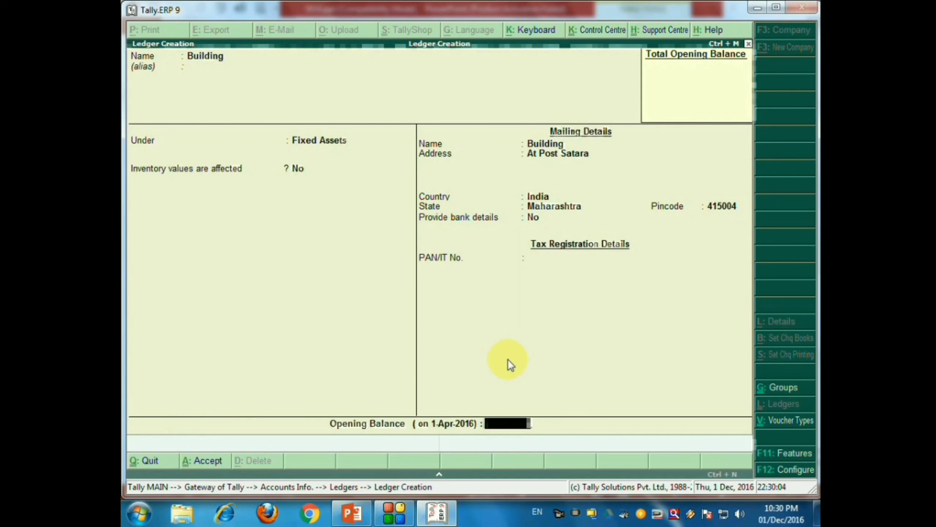
{"action": "type", "text": "15,000"}
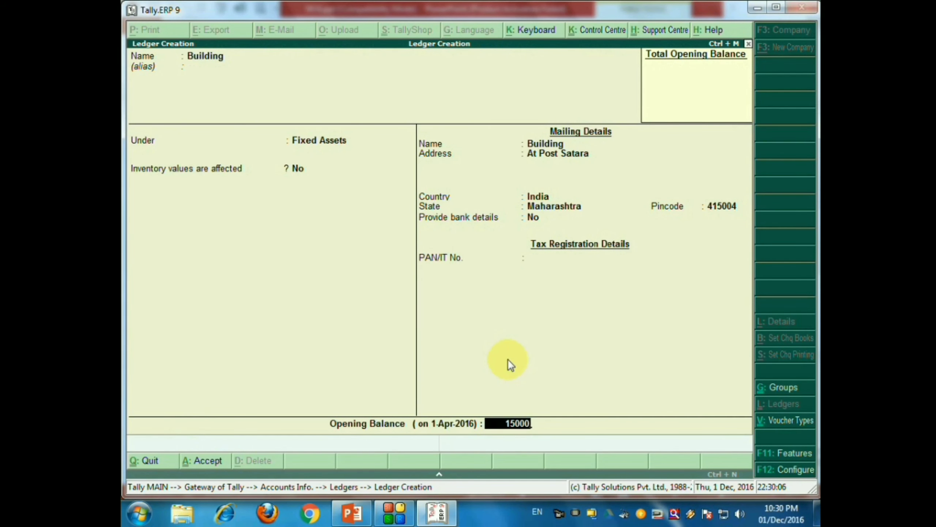
{"action": "key", "text": "Return"}
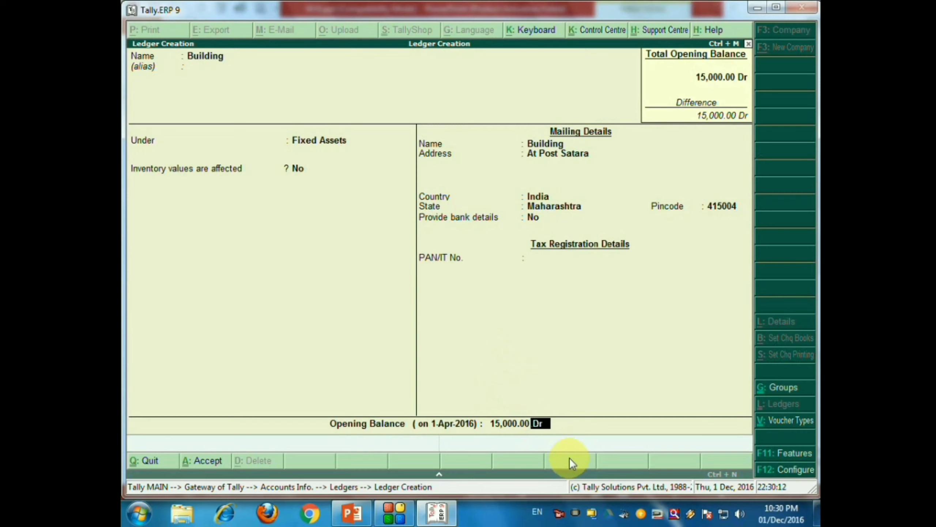
- Try marking the Building ledger's opening balance as credit (Cr), declining to save it
{"action": "key", "text": "c"}
{"action": "key", "text": "Return"}
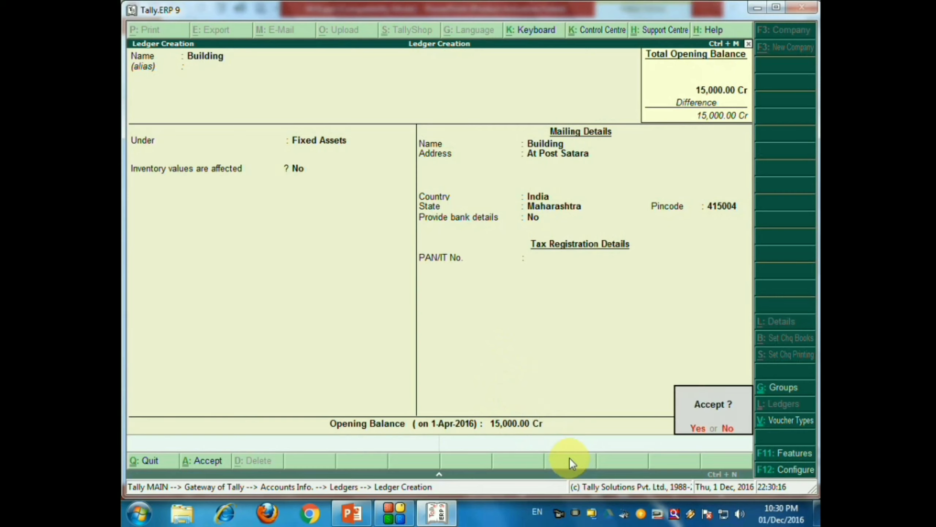
{"action": "key", "text": "n"}
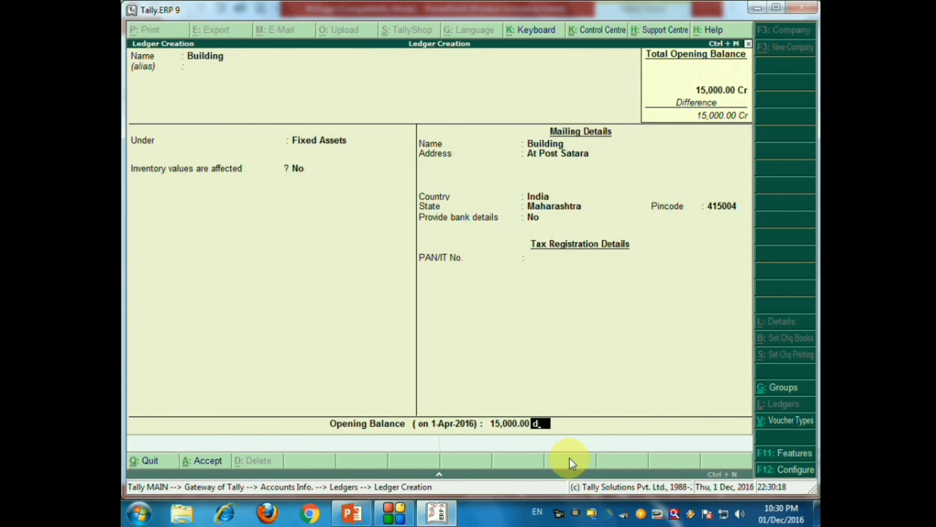
- Set the Building ledger's opening balance to debit (Dr) and save the ledger
{"action": "key", "text": "d"}
{"action": "key", "text": "Return"}
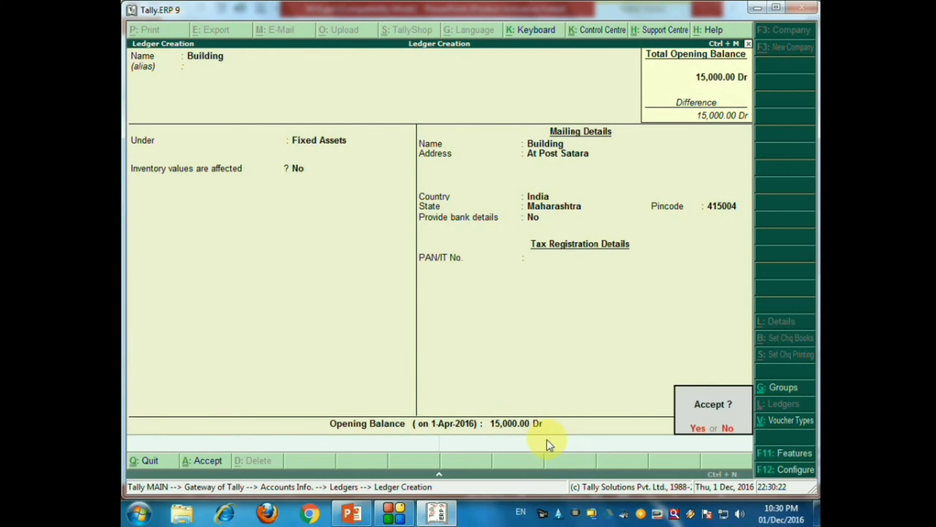
{"action": "left_click", "coordinate": [693, 428]}
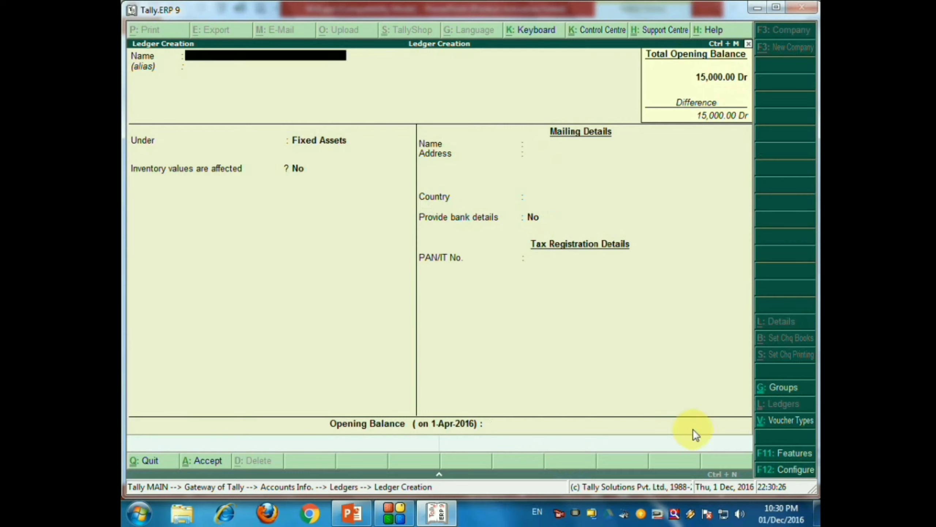
- Look up the Machinary row and its debit amount in the PowerPoint trial balance and return to Tally
{"action": "key", "text": "alt+Tab"}
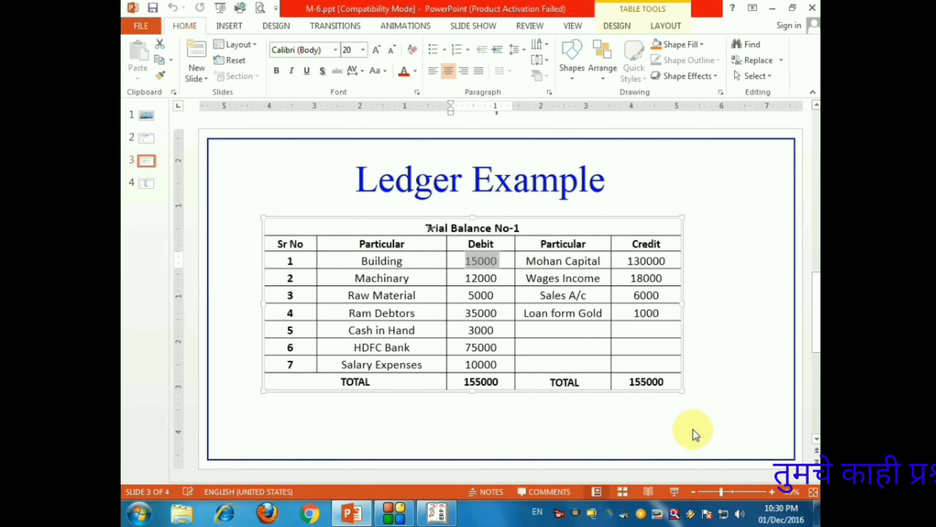
{"action": "left_click", "coordinate": [496, 277]}
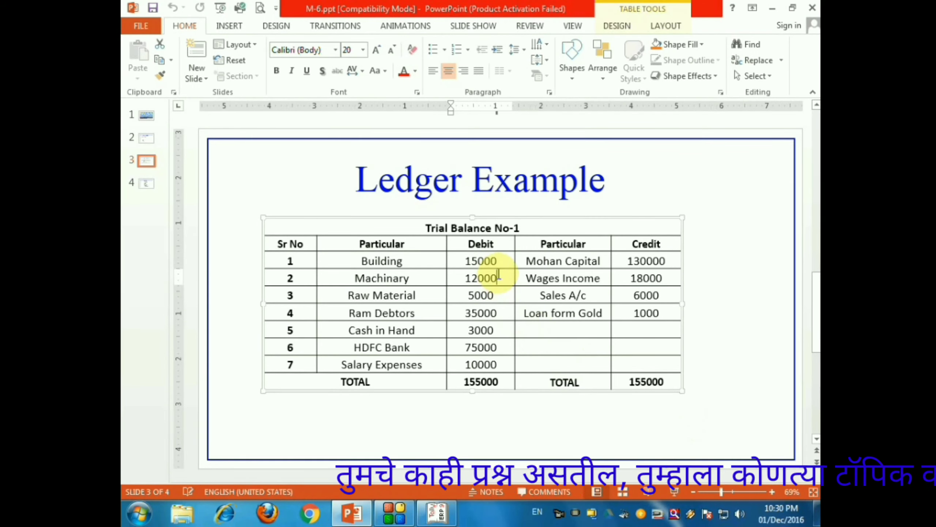
{"action": "key", "text": "alt+Tab"}
{"action": "key", "text": "Escape"}
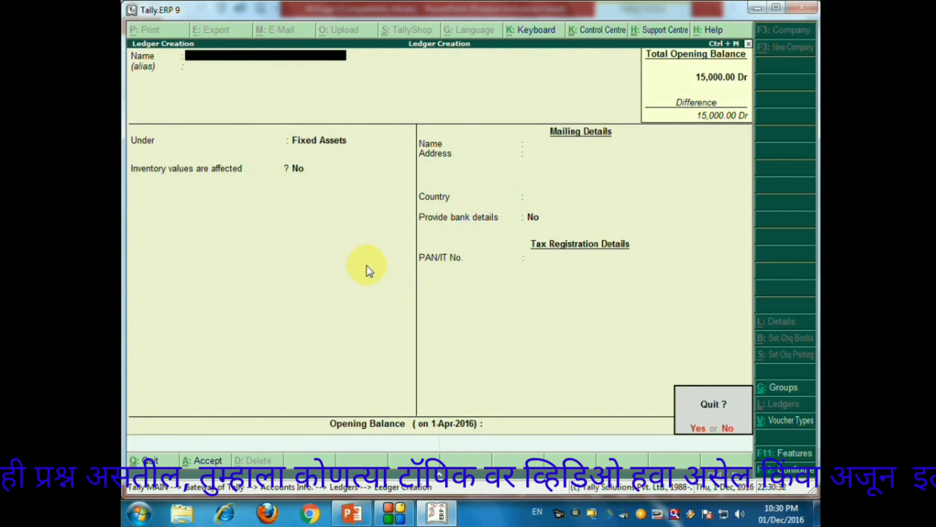
{"action": "key", "text": "Return"}
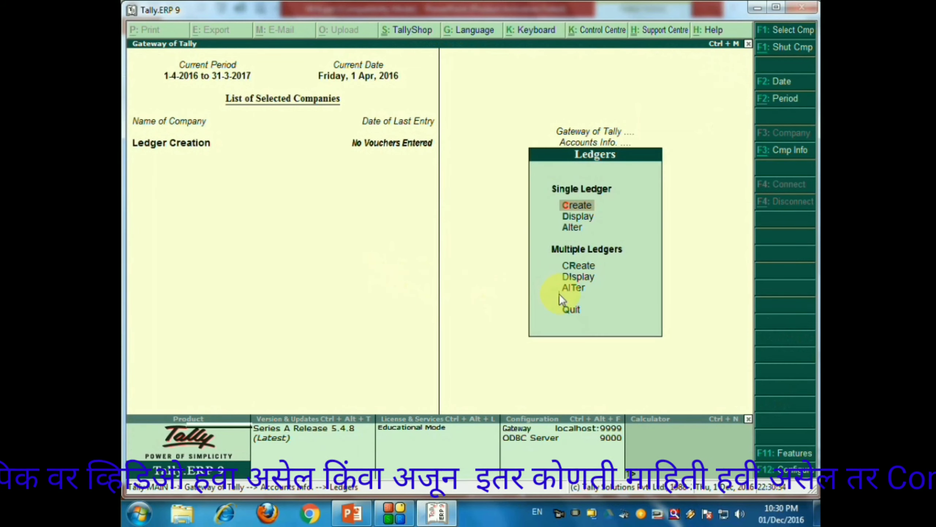
{"action": "key", "text": "Escape"}
{"action": "key", "text": "Escape"}
{"action": "key", "text": "Return"}
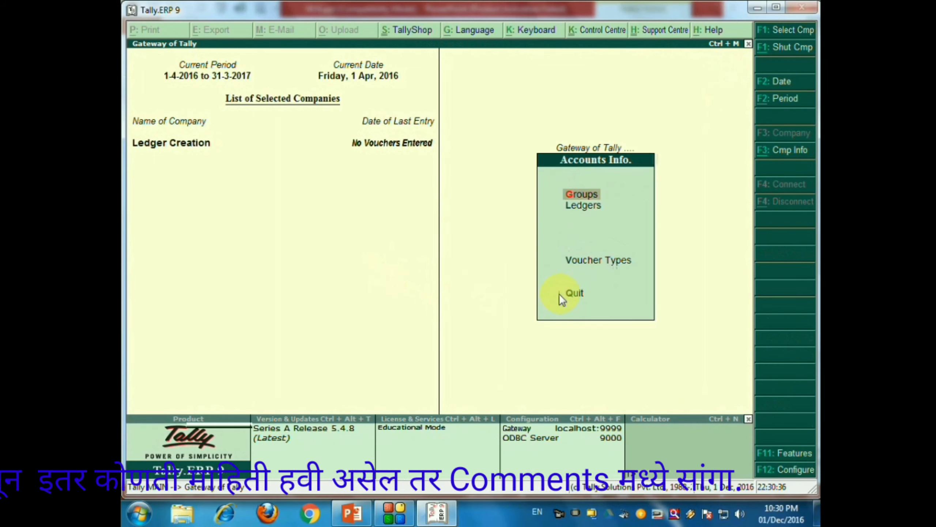
{"action": "key", "text": "Return"}
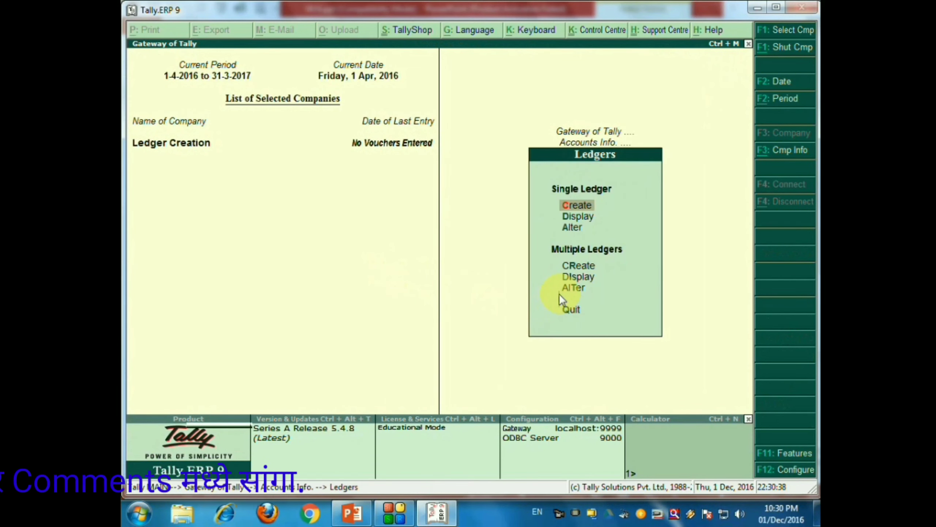
{"action": "key", "text": "Return"}
- Name the new ledger "Machinary" and keep it under Fixed Assets, with inventory values affected set to No
{"action": "type", "text": "Machinra"}
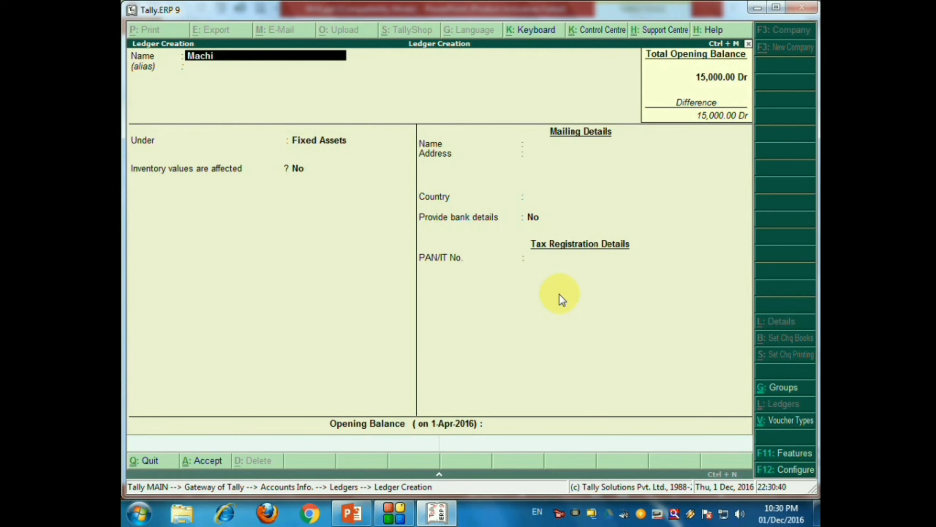
{"action": "key", "text": "BackSpace"}
{"action": "key", "text": "BackSpace"}
{"action": "type", "text": "ary"}
{"action": "key", "text": "Return"}
{"action": "key", "text": "Return"}
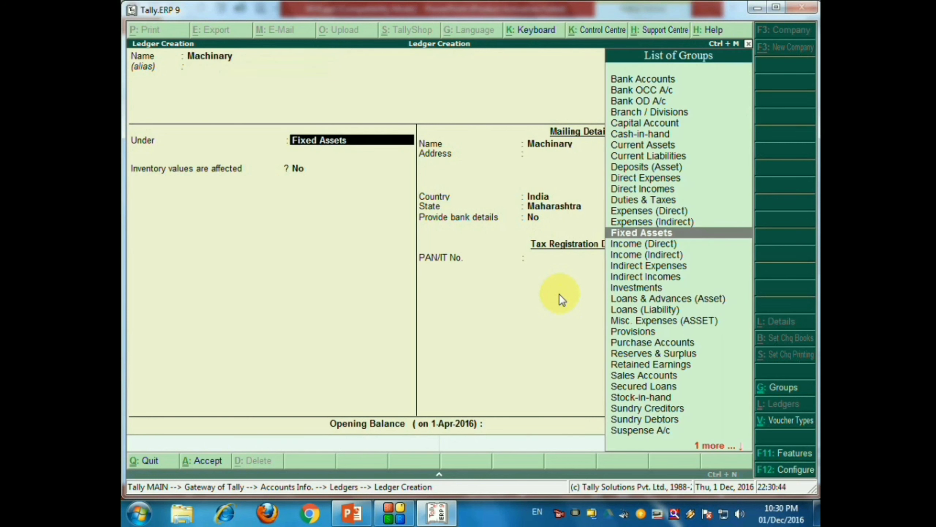
{"action": "key", "text": "Return"}
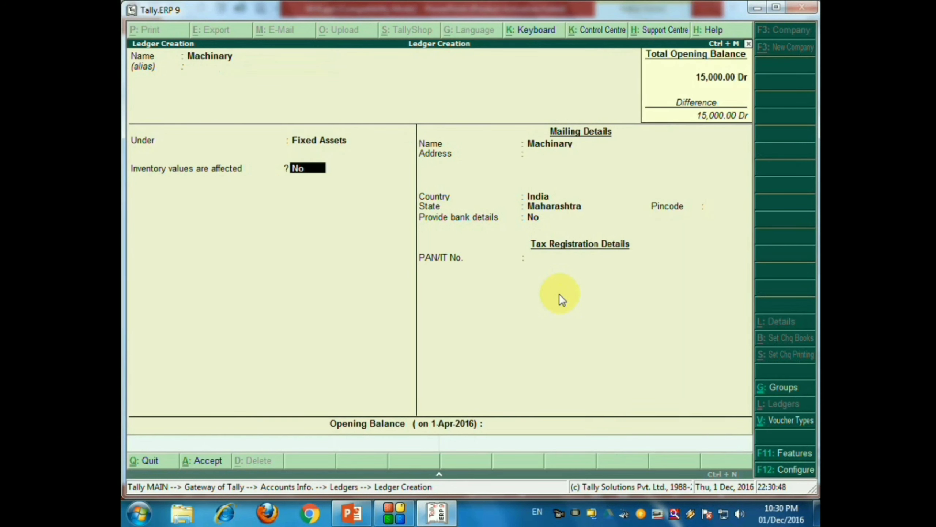
{"action": "key", "text": "Return"}
- Fill in the Machinary ledger's mailing address with India and Maharashtra, leaving pincode and PAN/IT number blank and bank details at No
{"action": "key", "text": "Return"}
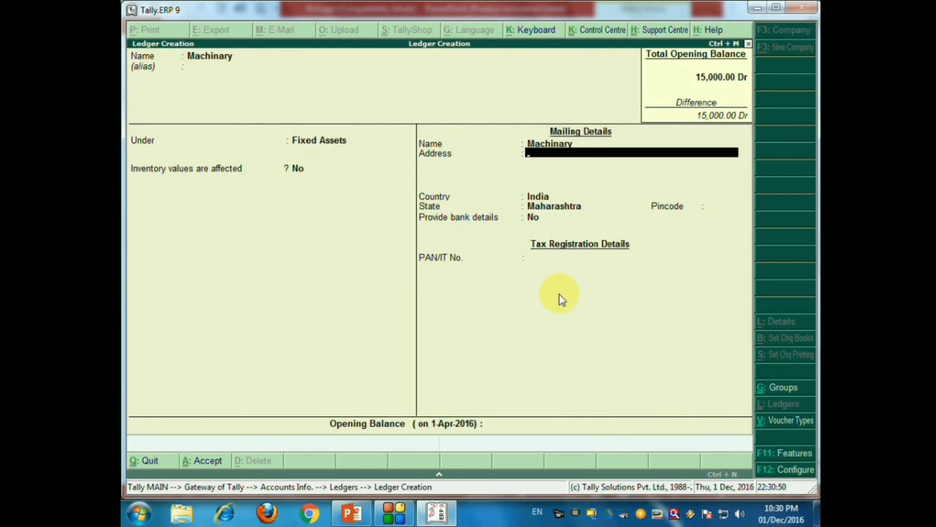
{"action": "type", "text": "t Post Satara"}
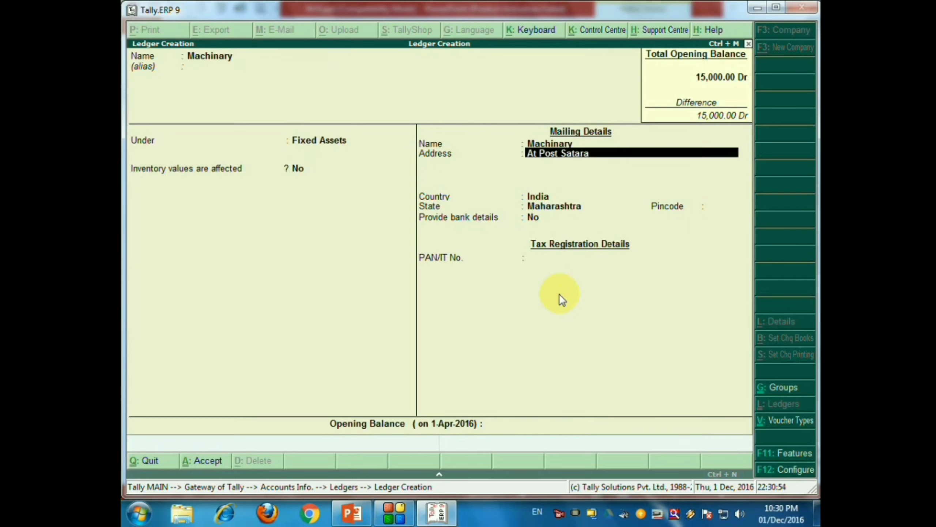
{"action": "key", "text": "Return"}
{"action": "key", "text": "Return"}
{"action": "key", "text": "Return"}
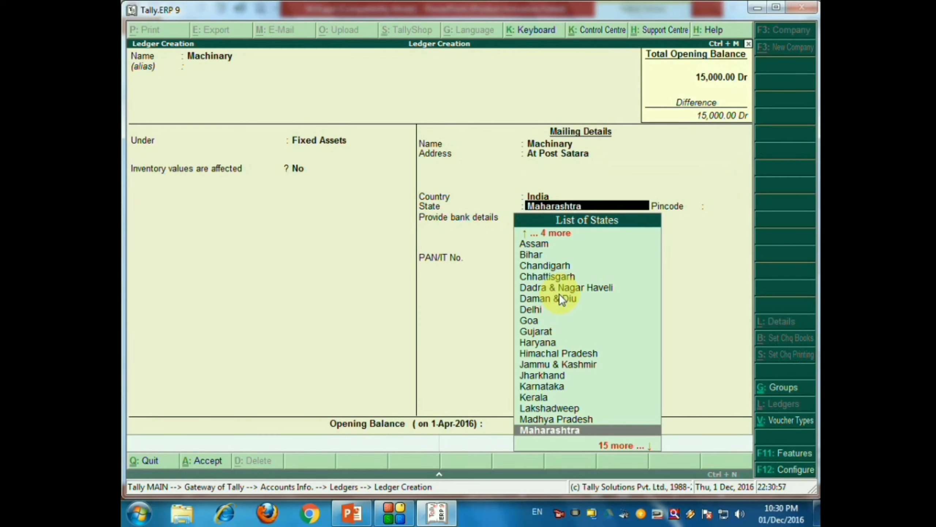
{"action": "key", "text": "Return"}
{"action": "key", "text": "Return"}
{"action": "key", "text": "Return"}
{"action": "key", "text": "Return"}
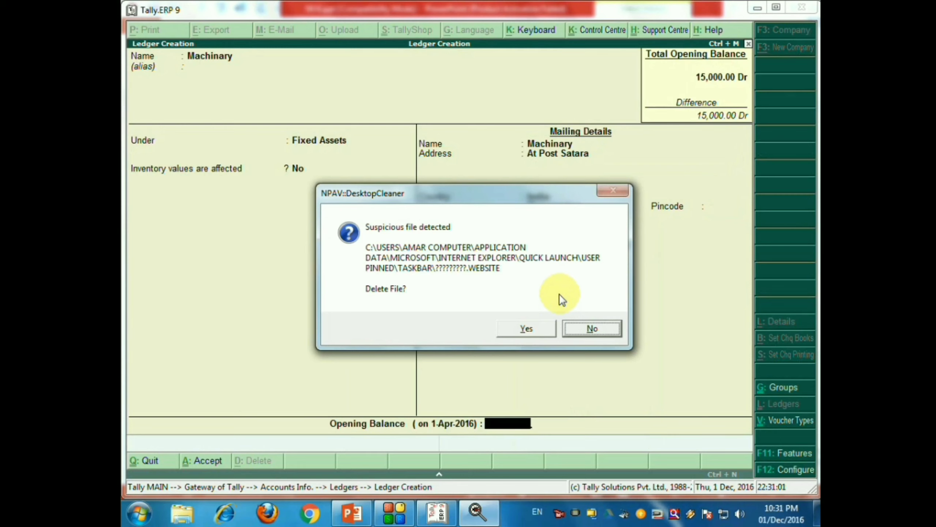
- Confirm the antivirus prompt to delete the suspicious file, and save the Machinary ledger with an opening balance of 12000 Dr
{"action": "left_click", "coordinate": [527, 327]}
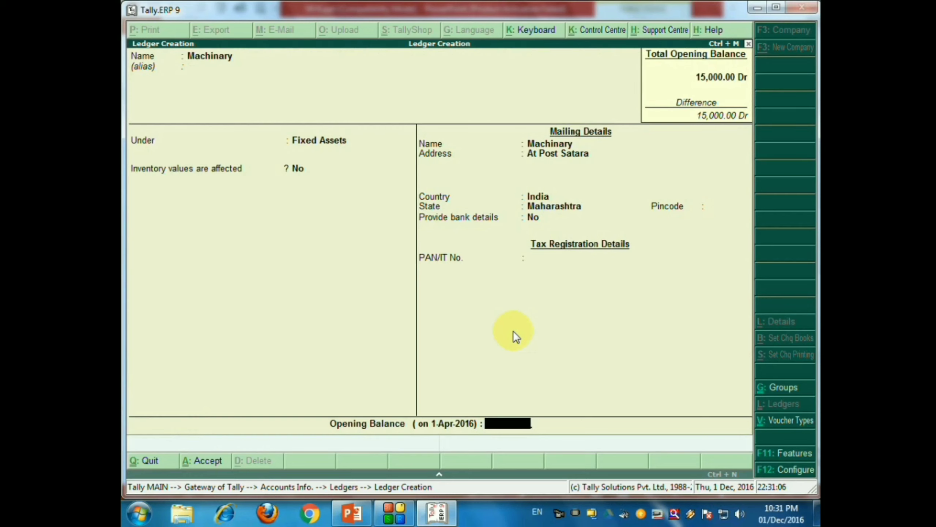
{"action": "type", "text": "12000"}
{"action": "key", "text": "Return"}
{"action": "key", "text": "Return"}
{"action": "key", "text": "Return"}
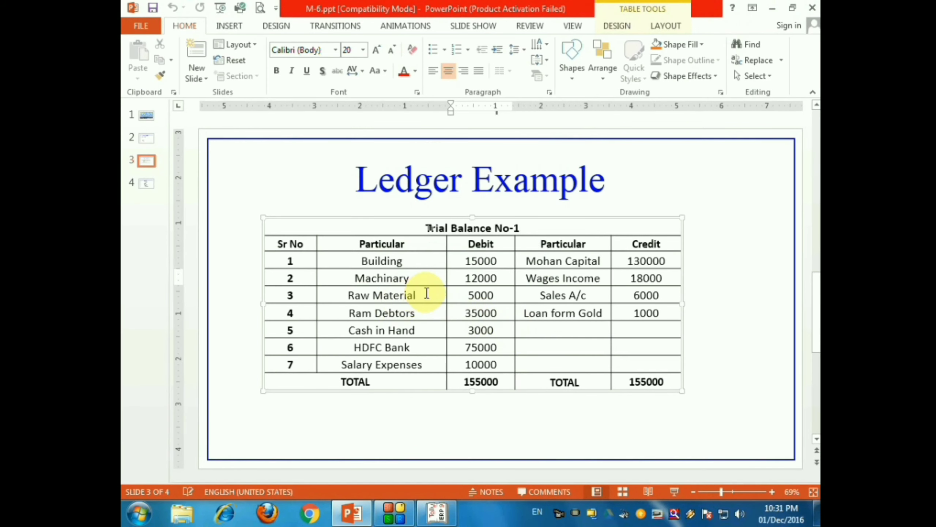
- Locate Raw Material in the PowerPoint trial balance and name a new Tally ledger "Raw Material" under Stock-in-Hand
{"action": "left_click", "coordinate": [422, 295]}
{"action": "key", "text": "alt+Tab"}
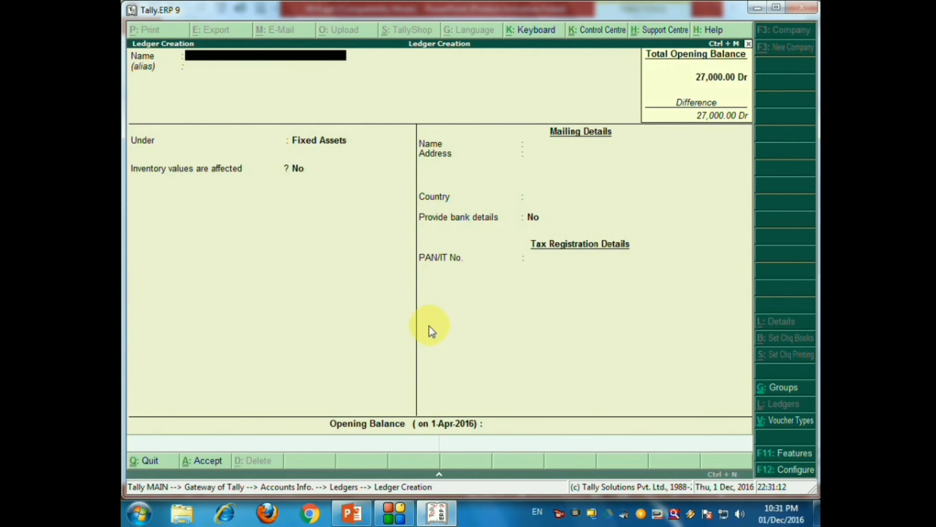
{"action": "type", "text": "Raw material"}
{"action": "key", "text": "Return"}
{"action": "key", "text": "Return"}
{"action": "key", "text": "Return"}
{"action": "key", "text": "BackSpace"}
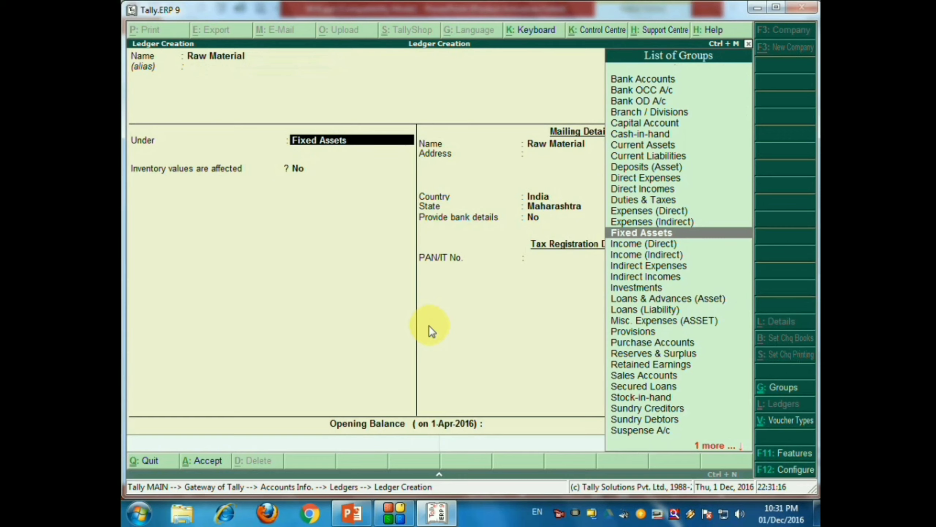
{"action": "type", "text": "Stoc"}
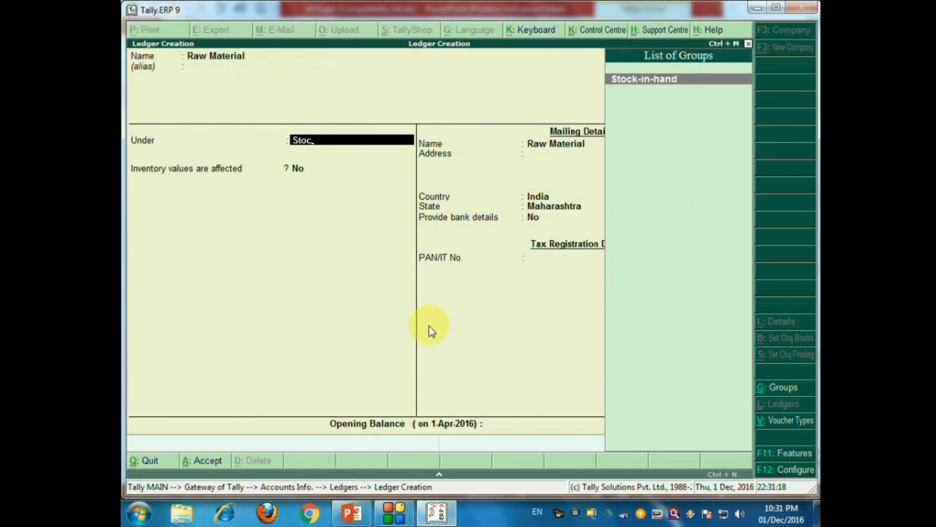
{"action": "key", "text": "Return"}
{"action": "key", "text": "Return"}
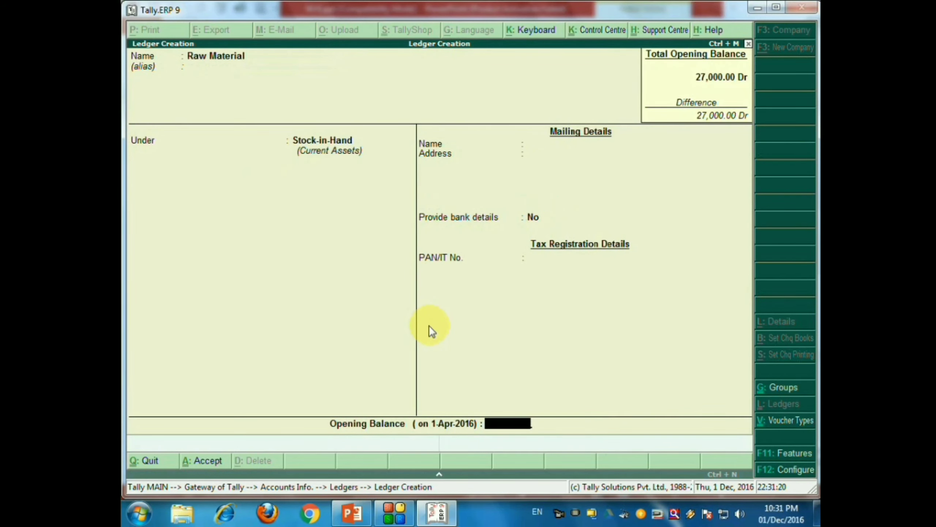
- Check the Raw Material amount in PowerPoint, enter 5000 Dr as the ledger's opening balance in Tally, and save it
{"action": "key", "text": "alt+Tab"}
{"action": "key", "text": "alt+Tab"}
{"action": "type", "text": "5000"}
{"action": "key", "text": "Return"}
{"action": "key", "text": "Return"}
{"action": "key", "text": "Return"}
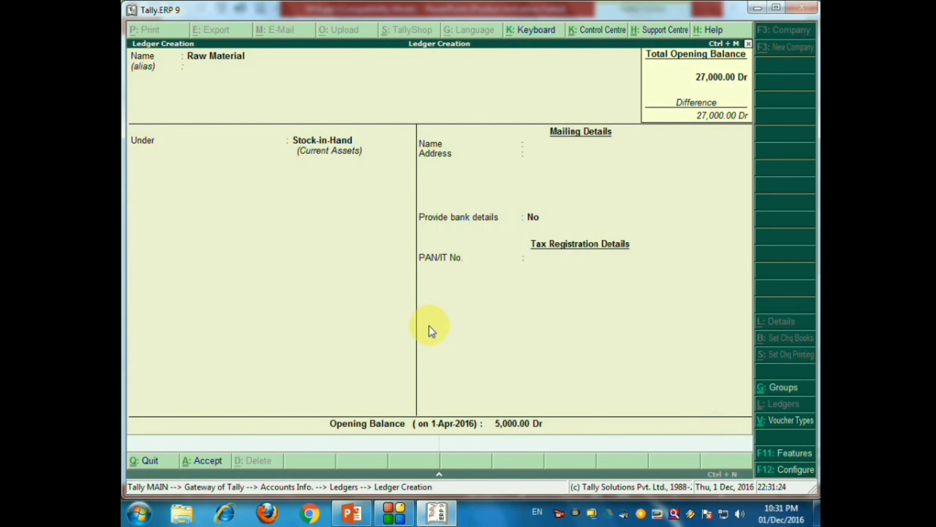
- Review the trial balance in PowerPoint and try a Tally ledger named "Bank Account" under Bank Accounts, abandoning it unsaved
{"action": "key", "text": "alt+Tab"}
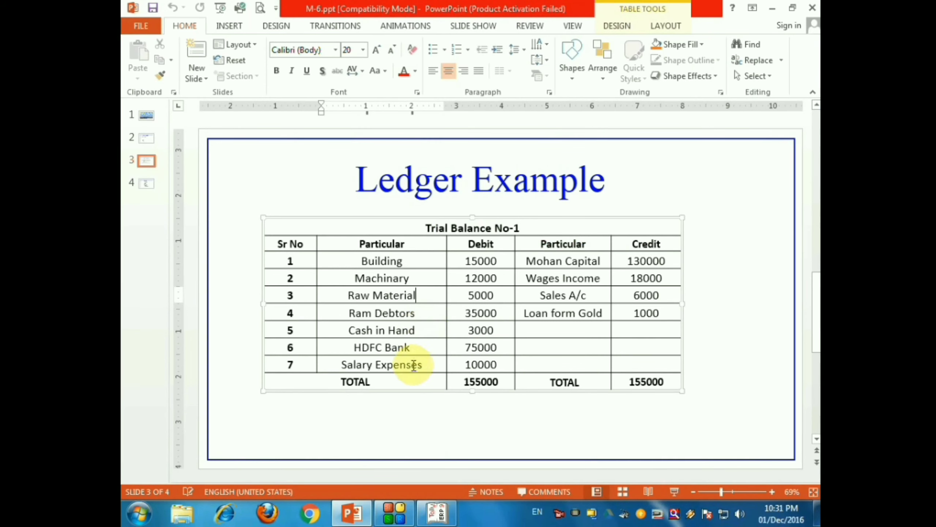
{"action": "key", "text": "alt+Tab"}
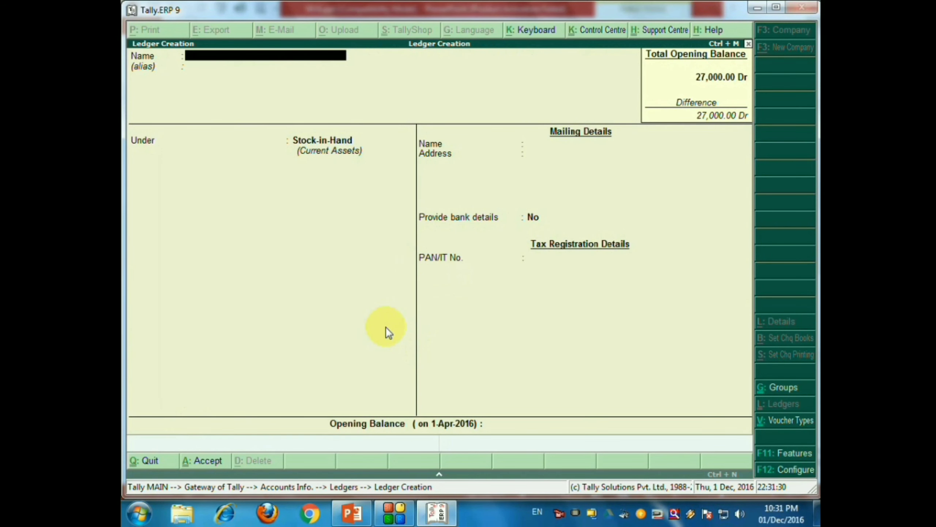
{"action": "type", "text": "Bank Account"}
{"action": "key", "text": "Return"}
{"action": "type", "text": "Ban"}
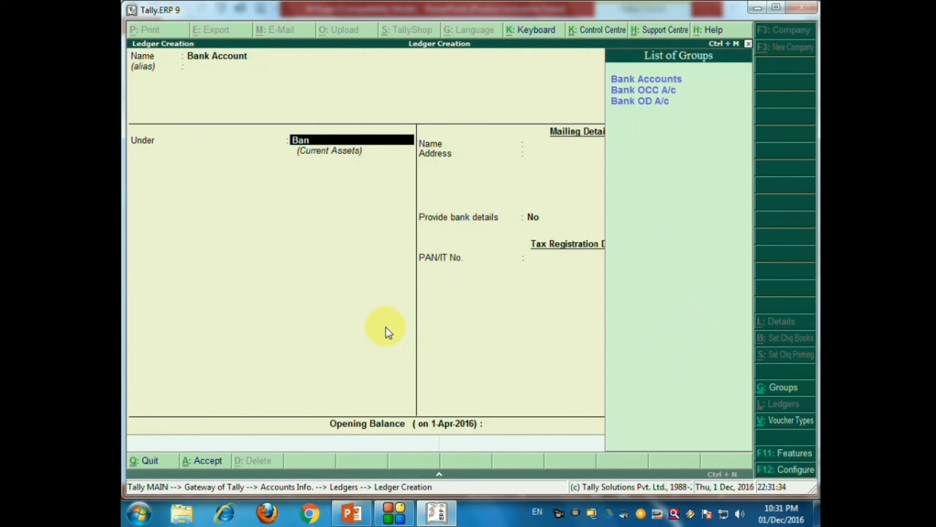
{"action": "key", "text": "Return"}
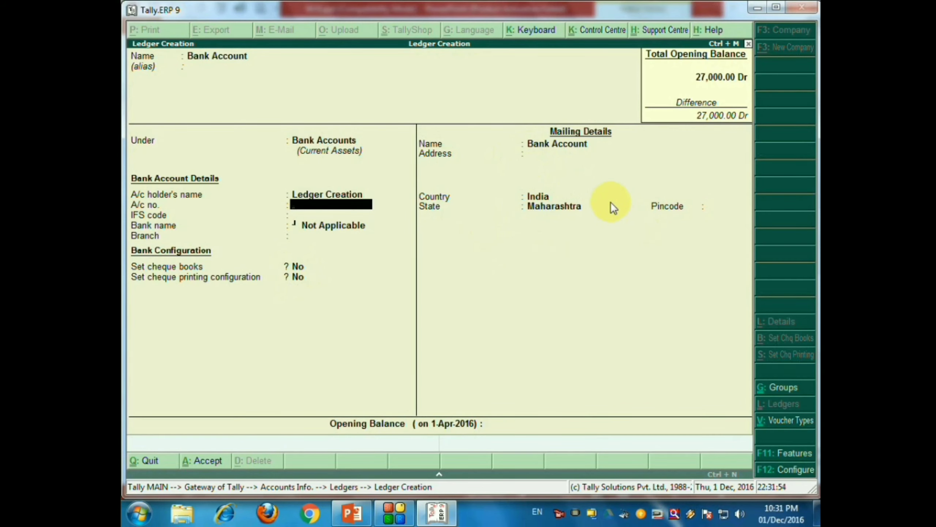
{"action": "key", "text": "Escape"}
{"action": "key", "text": "y"}
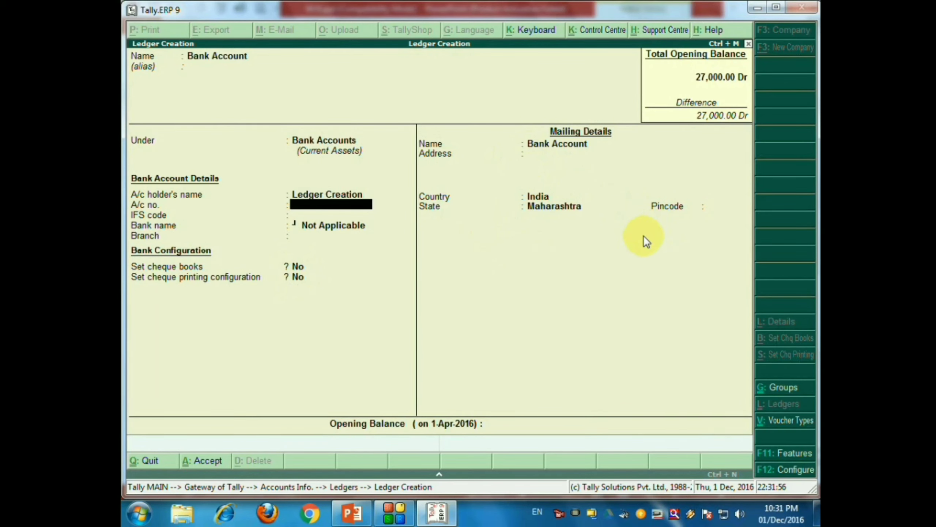
{"action": "key", "text": "Escape"}
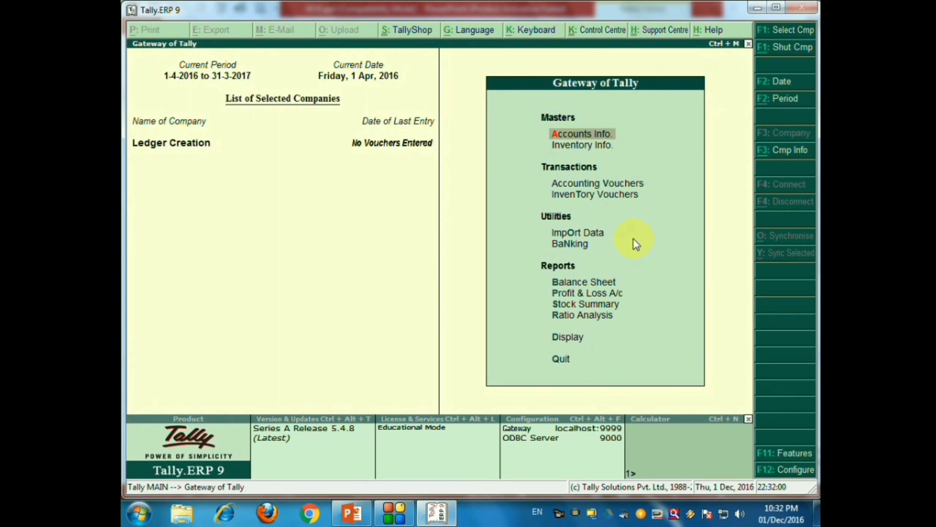
- Check the trial balance in PowerPoint, return to Tally, and open the list of ledgers for altering a single ledger
{"action": "key", "text": "alt+Tab"}
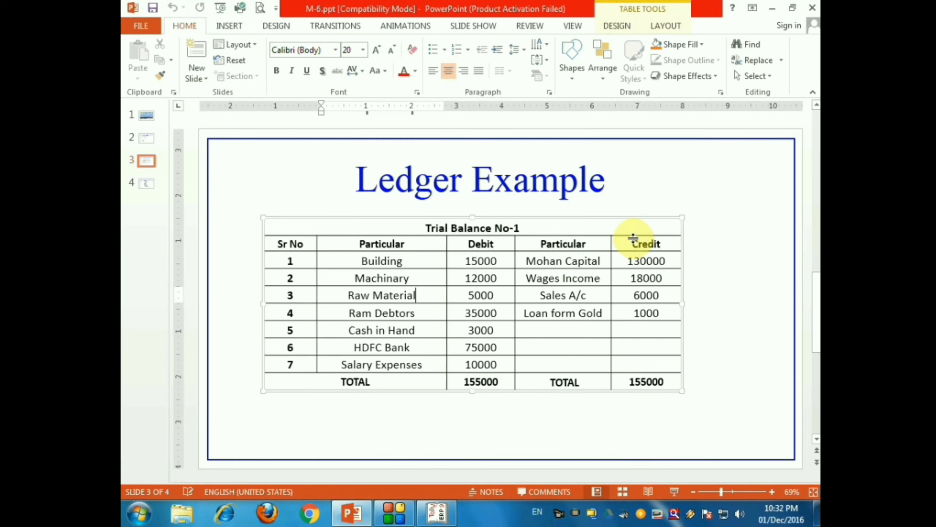
{"action": "key", "text": "alt+Tab"}
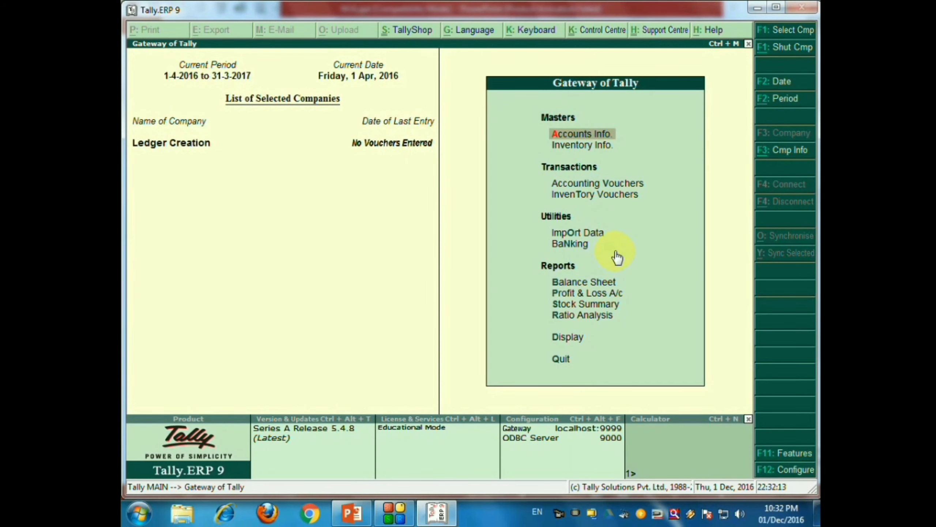
{"action": "key", "text": "Escape"}
{"action": "key", "text": "Escape"}
{"action": "key", "text": "Return"}
{"action": "key", "text": "Down"}
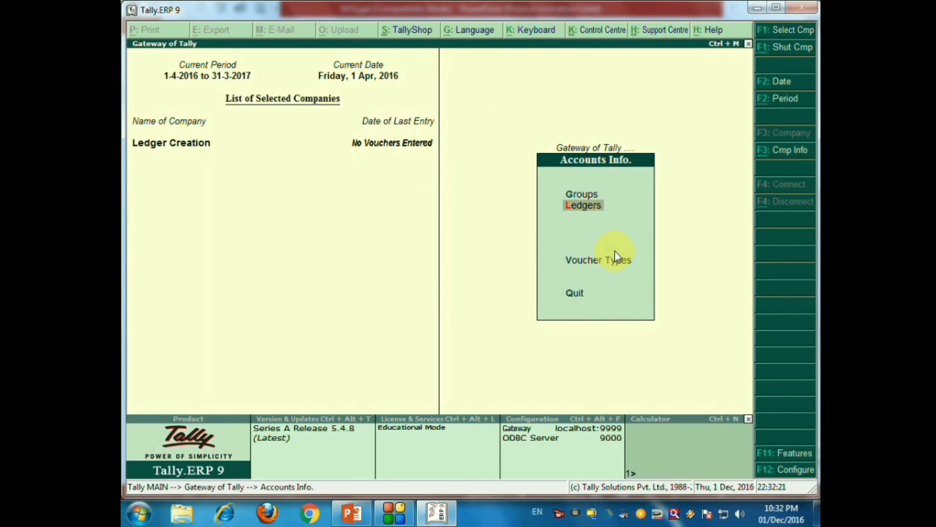
{"action": "key", "text": "Return"}
{"action": "key", "text": "Down"}
{"action": "key", "text": "Down"}
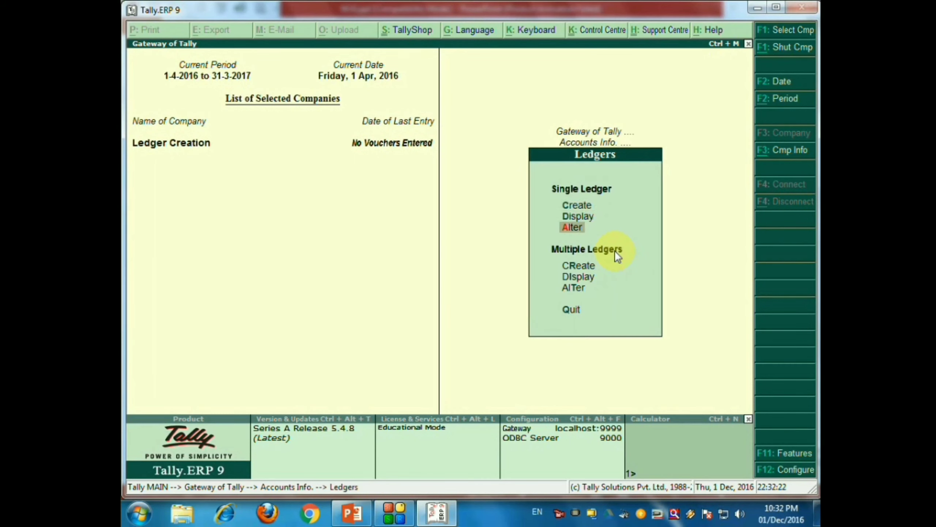
{"action": "key", "text": "Up"}
{"action": "key", "text": "Down"}
{"action": "key", "text": "Up"}
{"action": "key", "text": "Down"}
{"action": "key", "text": "Up"}
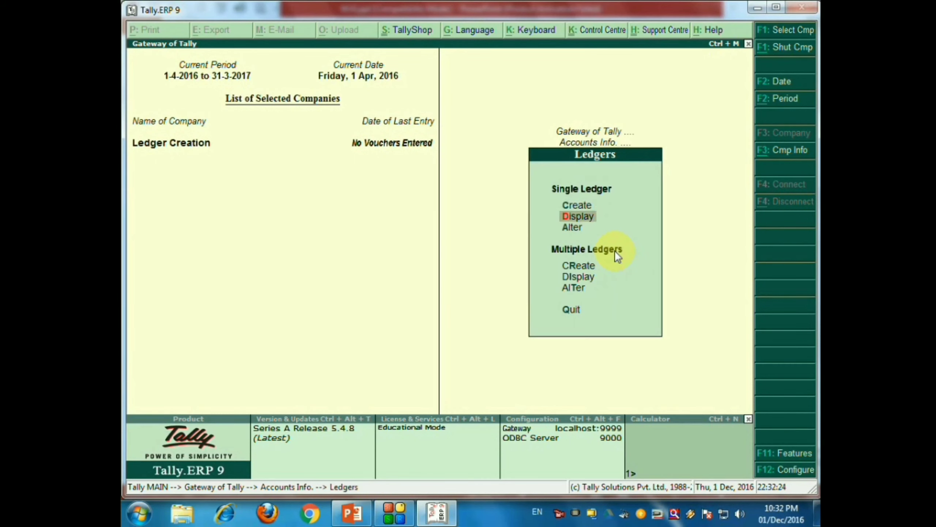
{"action": "key", "text": "Down"}
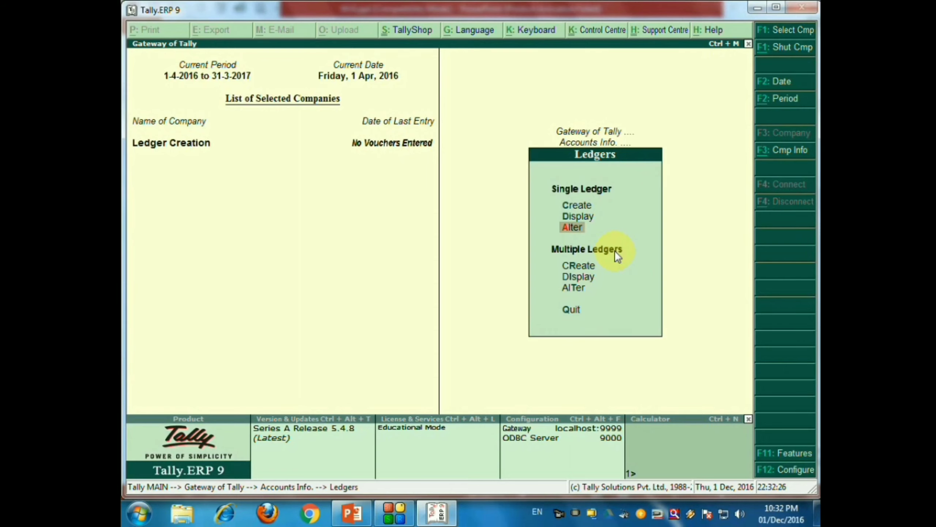
{"action": "key", "text": "Return"}
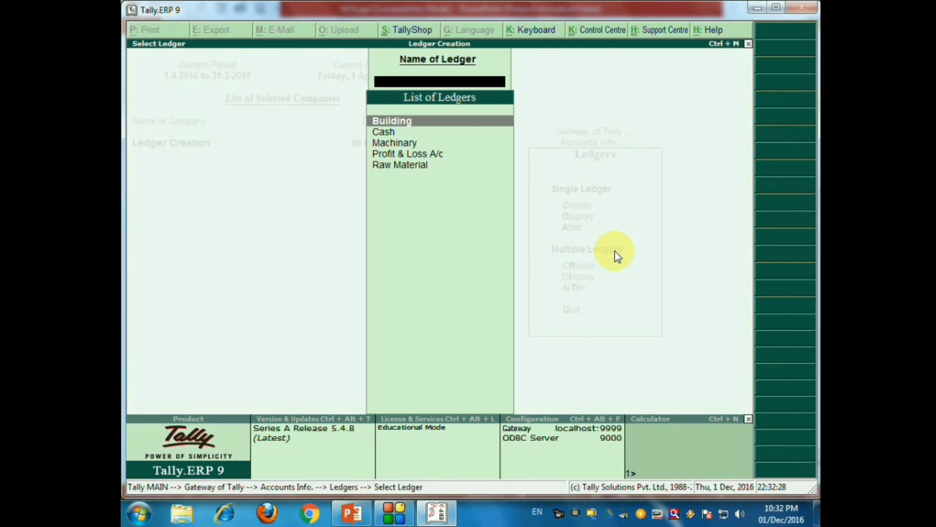
- Look through the list of existing ledgers available for alteration, from Building down to Raw Material
{"action": "key", "text": "Down"}
{"action": "key", "text": "Down"}
{"action": "key", "text": "Down"}
{"action": "key", "text": "Up"}
{"action": "key", "text": "Up"}
{"action": "key", "text": "Up"}
{"action": "key", "text": "Down"}
{"action": "key", "text": "Down"}
{"action": "key", "text": "Down"}
{"action": "key", "text": "Down"}
{"action": "key", "text": "Up"}
{"action": "key", "text": "Up"}
{"action": "key", "text": "Up"}
{"action": "key", "text": "Up"}
{"action": "key", "text": "Down"}
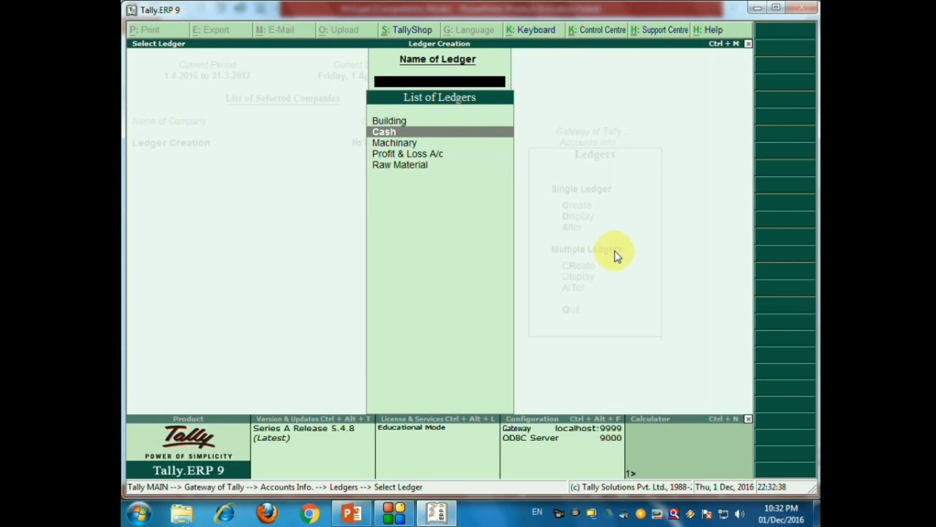
- Open the Raw Material ledger for alteration, rename it "Finish Goods", and save it with the other details as they are
{"action": "key", "text": "Down"}
{"action": "key", "text": "Down"}
{"action": "key", "text": "Down"}
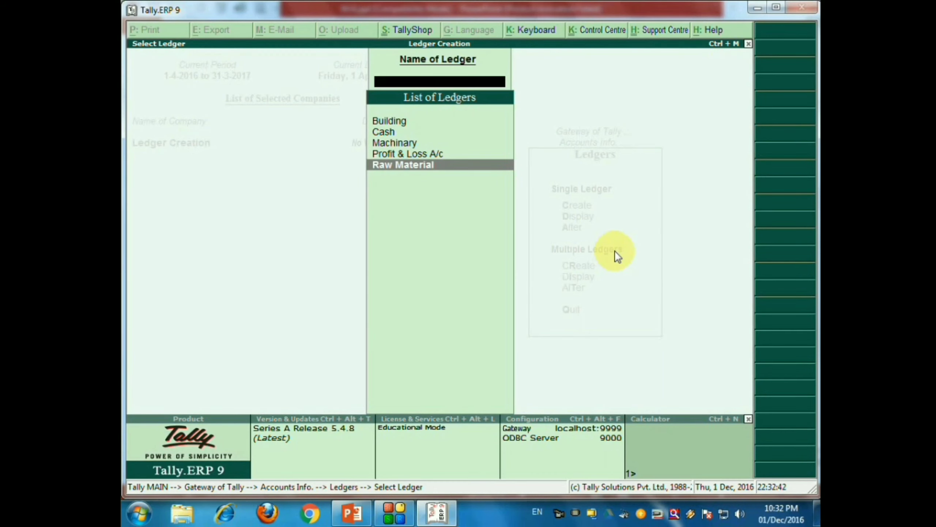
{"action": "key", "text": "Return"}
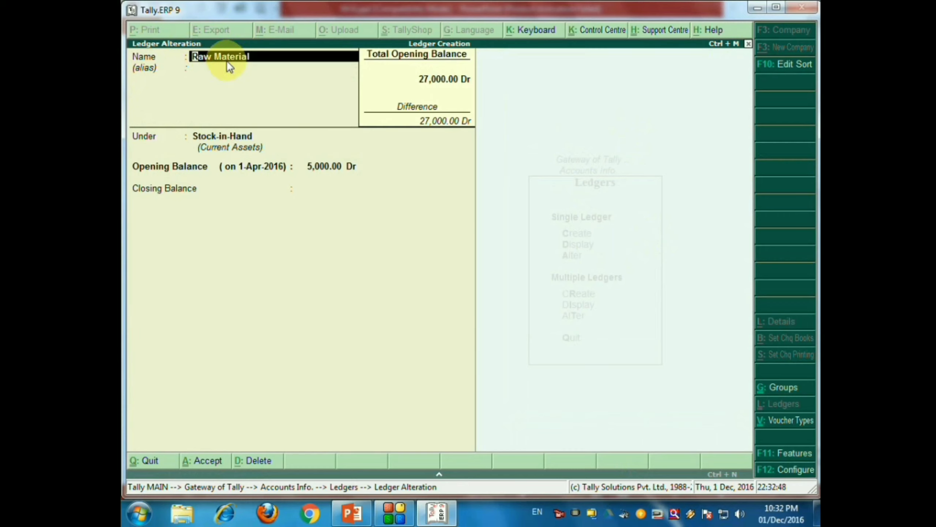
{"action": "key", "text": "BackSpace"}
{"action": "type", "text": "Finish Goods"}
{"action": "key", "text": "Return"}
{"action": "key", "text": "Return"}
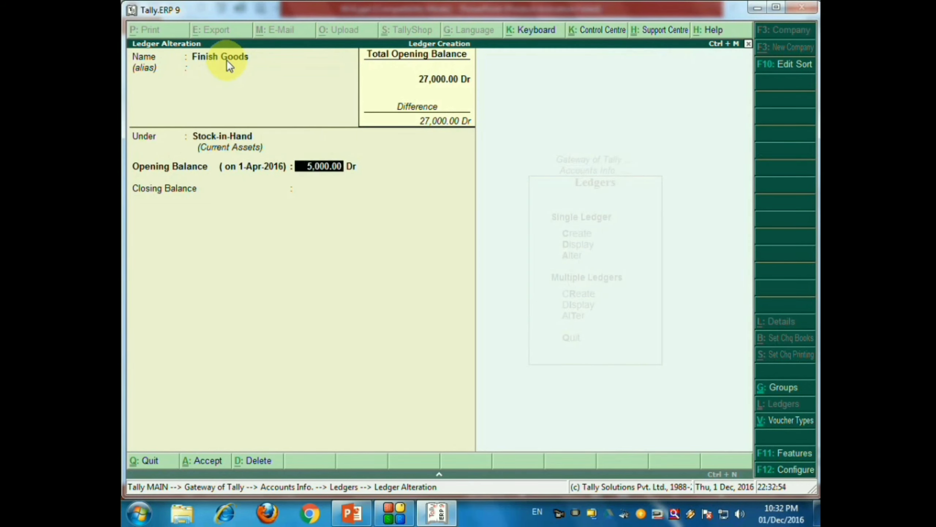
{"action": "key", "text": "Return"}
{"action": "key", "text": "Return"}
{"action": "key", "text": "Return"}
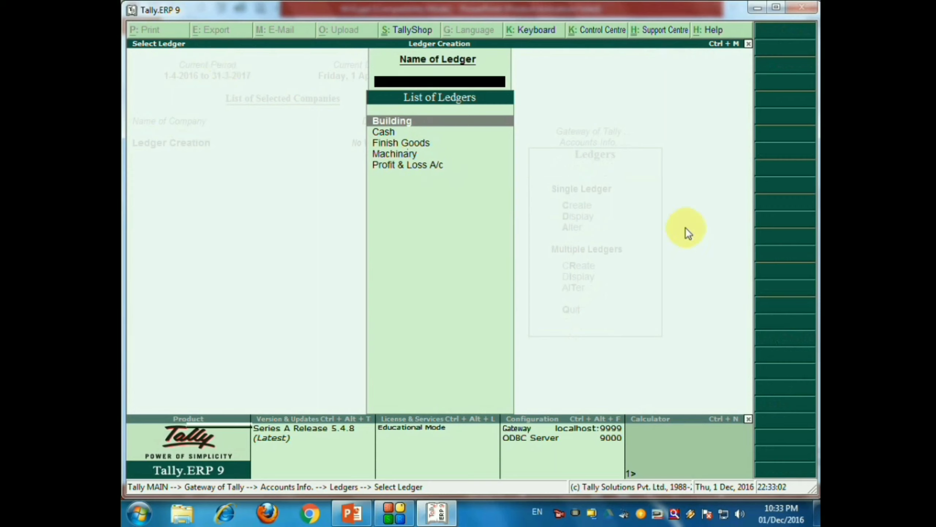
- Return to the Gateway of Tally and reopen the Finish Goods ledger for alteration
{"action": "key", "text": "Escape"}
{"action": "key", "text": "Escape"}
{"action": "key", "text": "Escape"}
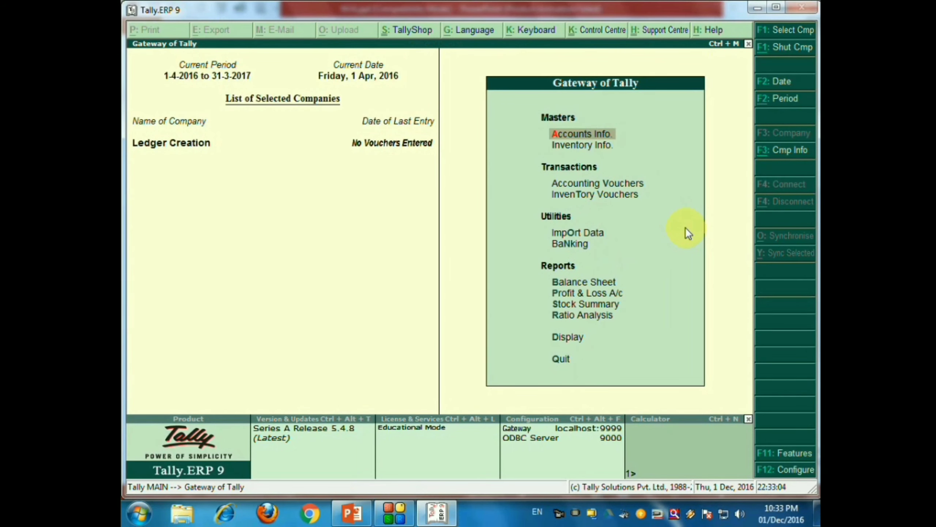
{"action": "key", "text": "Return"}
{"action": "key", "text": "Down"}
{"action": "key", "text": "Return"}
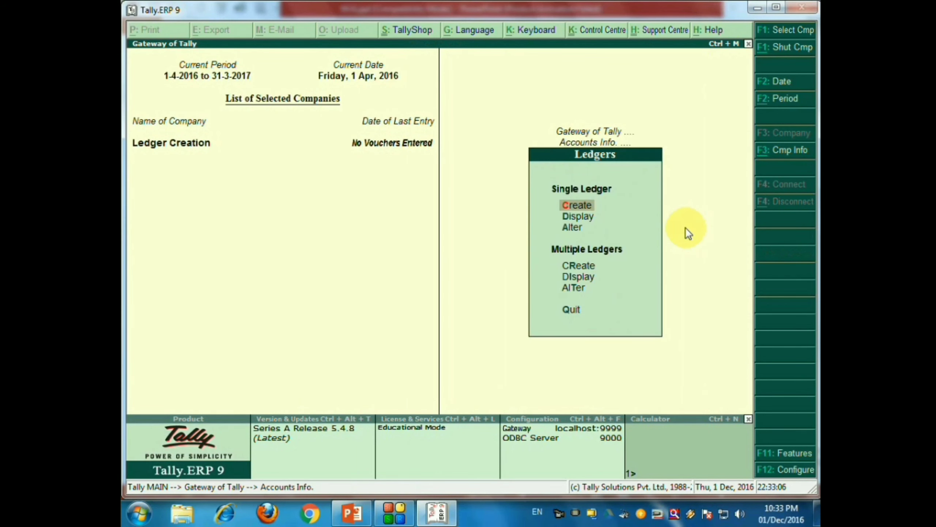
{"action": "key", "text": "Down"}
{"action": "key", "text": "Down"}
{"action": "key", "text": "Return"}
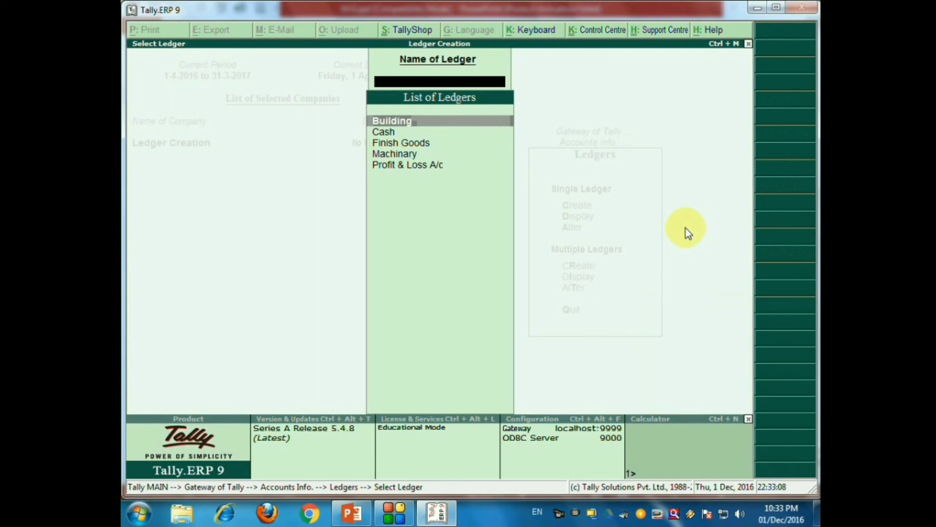
{"action": "key", "text": "Down"}
{"action": "key", "text": "Down"}
{"action": "key", "text": "Return"}
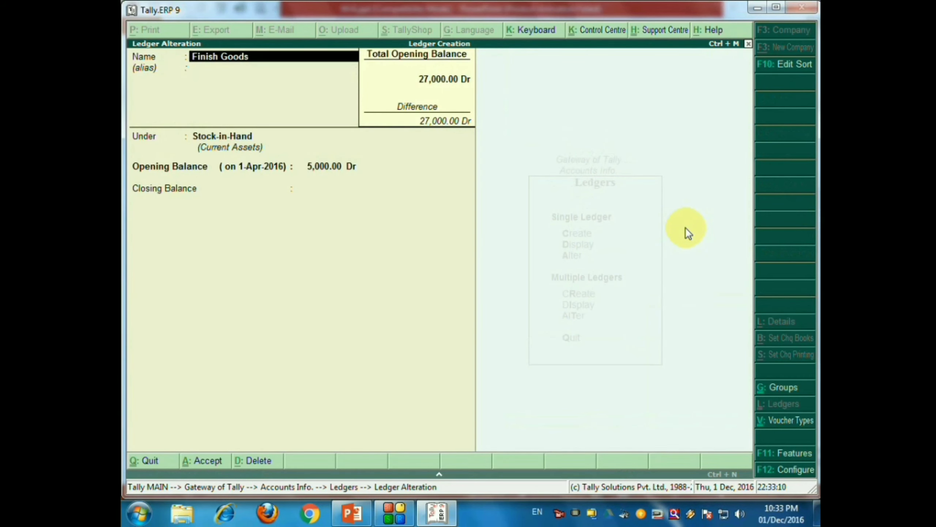
- Rename the Finish Goods ledger back to "Raw Material", save it, and return to the Gateway of Tally
{"action": "type", "text": "Raw Material"}
{"action": "key", "text": "Return"}
{"action": "key", "text": "Return"}
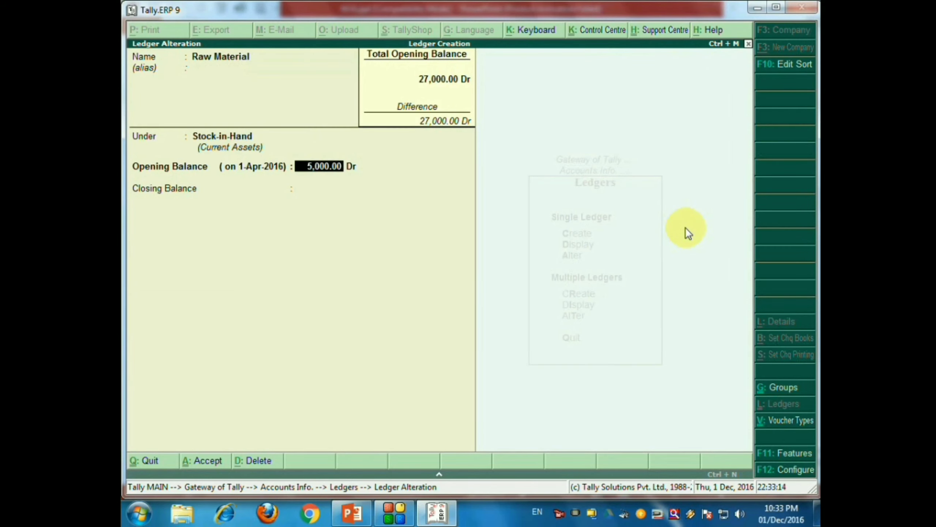
{"action": "key", "text": "Return"}
{"action": "key", "text": "Return"}
{"action": "key", "text": "Return"}
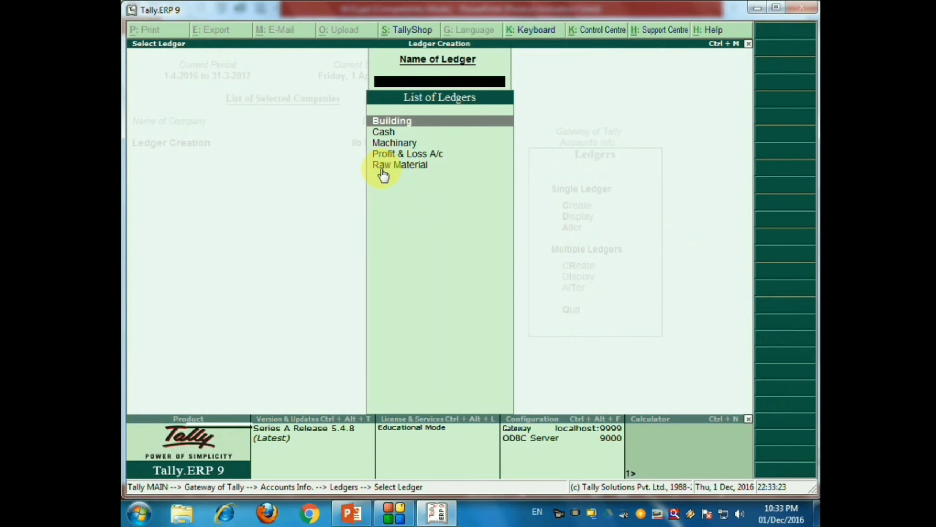
{"action": "key", "text": "Escape"}
{"action": "key", "text": "Escape"}
{"action": "key", "text": "Escape"}
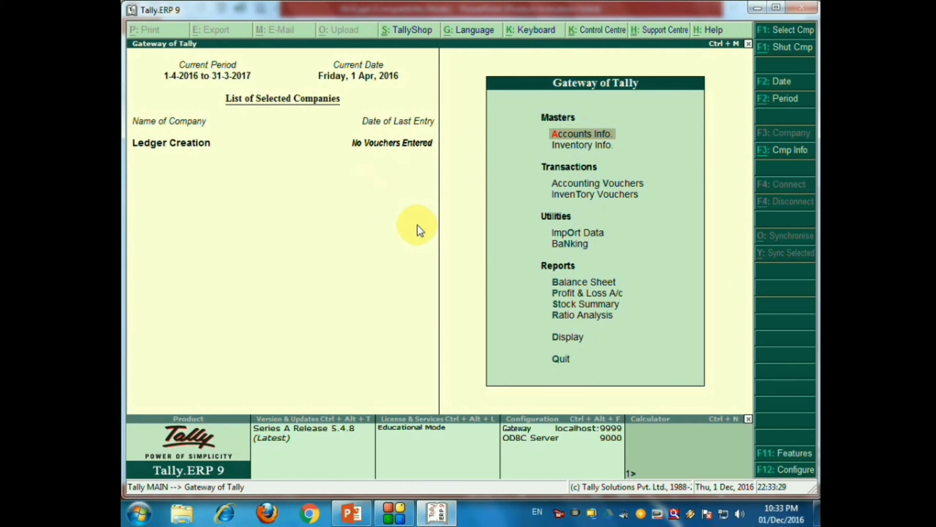
- Start a new single ledger, enter the creditor's name as its name, and place it under Sundry Debtors
{"action": "key", "text": "Return"}
{"action": "key", "text": "Down"}
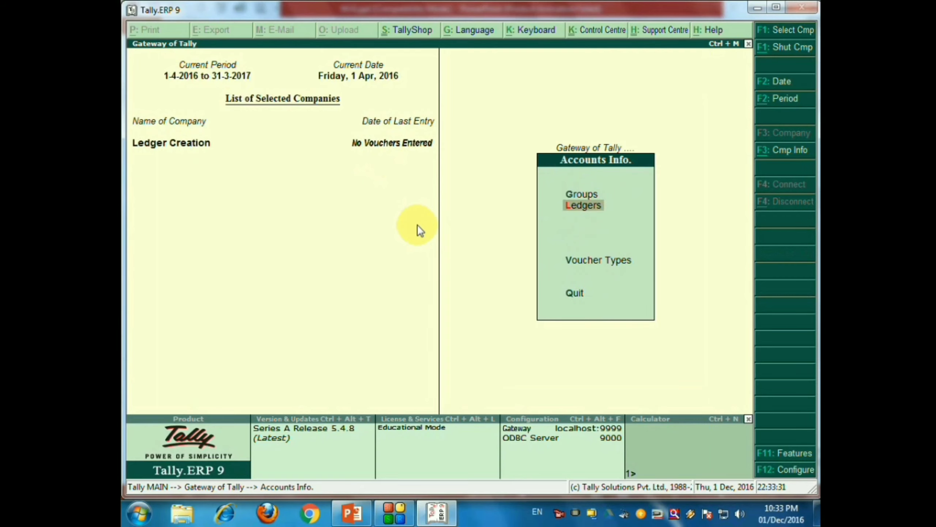
{"action": "key", "text": "Return"}
{"action": "key", "text": "Return"}
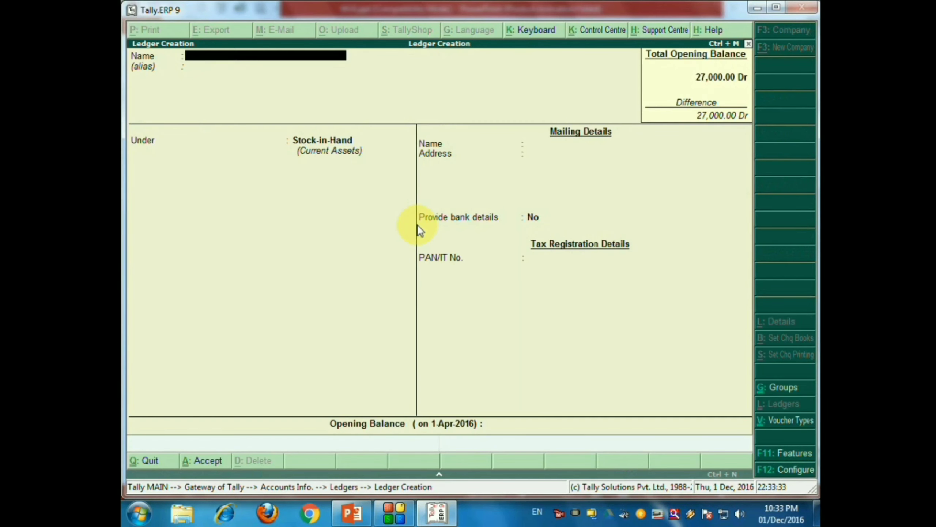
{"action": "type", "text": "Ram Credito"}
{"action": "key", "text": "Return"}
{"action": "key", "text": "Return"}
{"action": "key", "text": "Return"}
{"action": "key", "text": "BackSpace"}
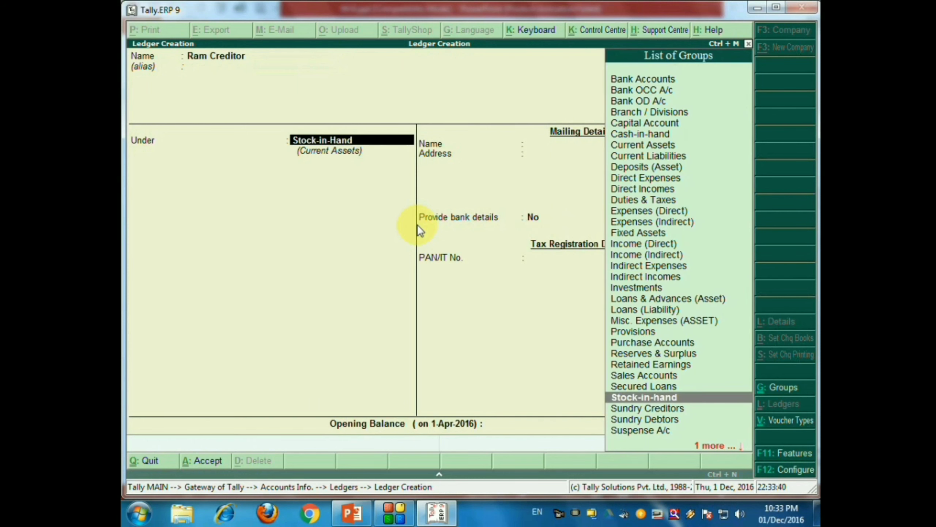
{"action": "type", "text": "Sund"}
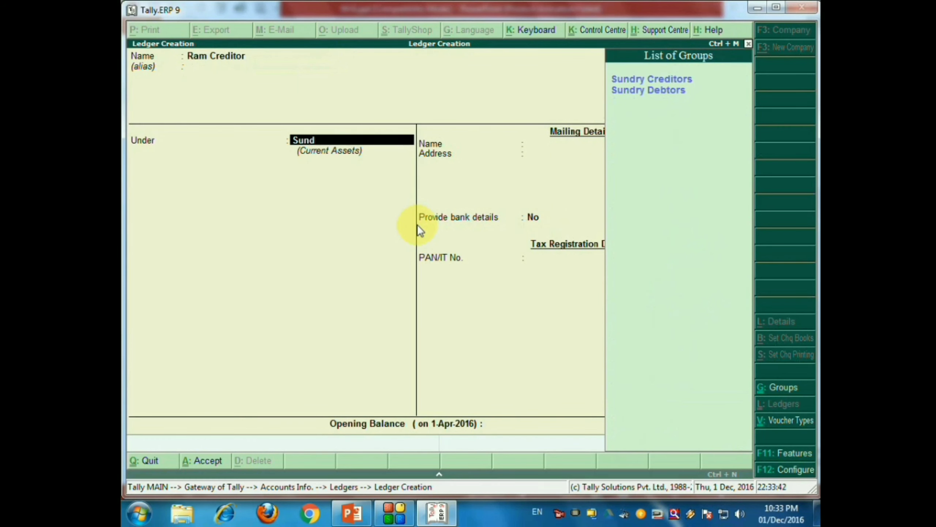
{"action": "key", "text": "Down"}
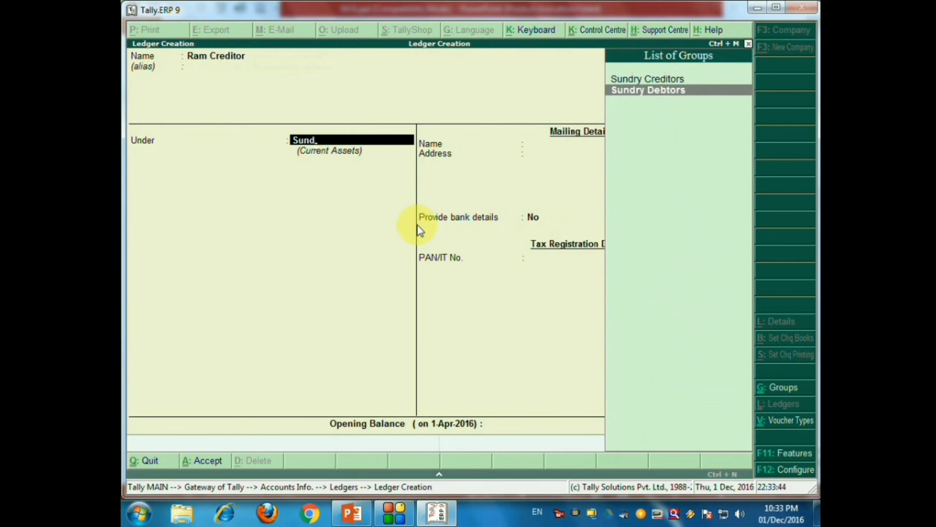
{"action": "key", "text": "Return"}
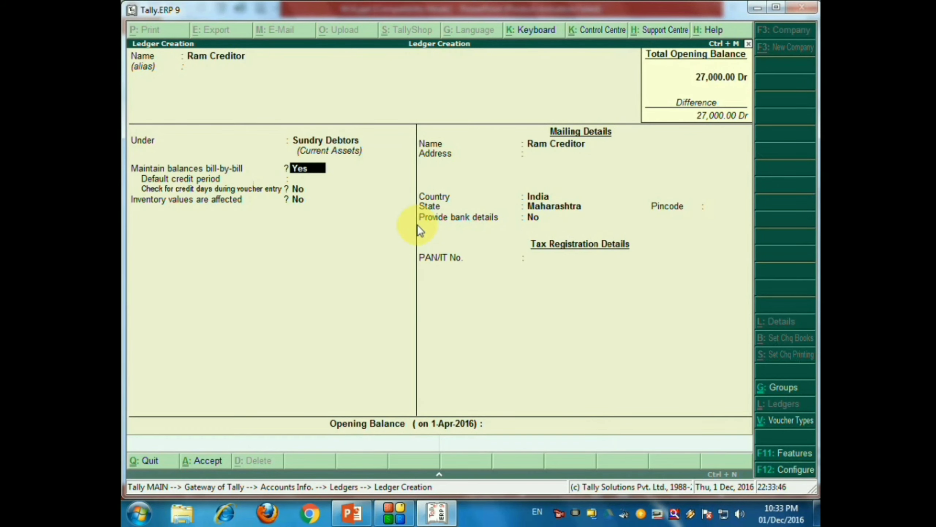
- Set Maintain balances bill-by-bill to No for the new creditor ledger, keep the remaining defaults, and save it
{"action": "type", "text": "n"}
{"action": "key", "text": "BackSpace"}
{"action": "type", "text": "n"}
{"action": "key", "text": "Return"}
{"action": "key", "text": "Return"}
{"action": "key", "text": "Return"}
{"action": "key", "text": "Return"}
{"action": "key", "text": "Return"}
{"action": "key", "text": "Return"}
{"action": "key", "text": "Return"}
{"action": "key", "text": "Return"}
{"action": "key", "text": "Return"}
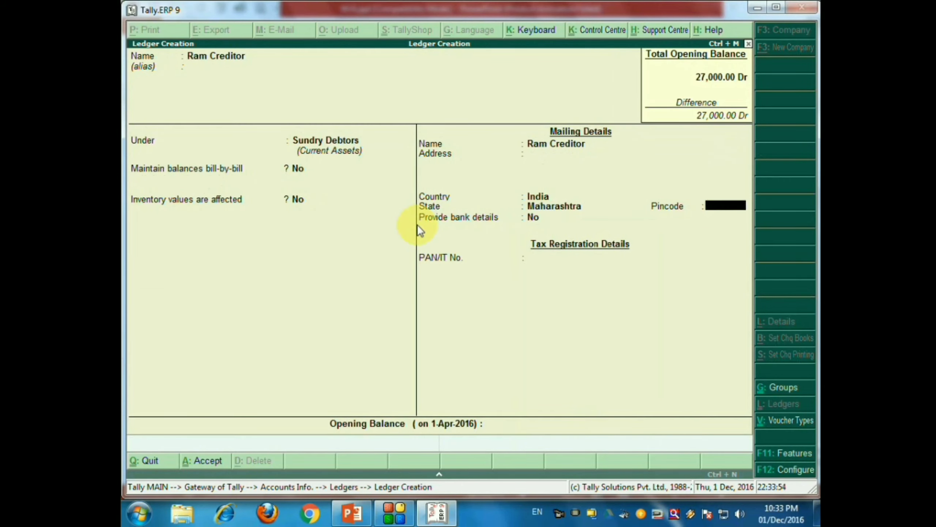
{"action": "key", "text": "Return"}
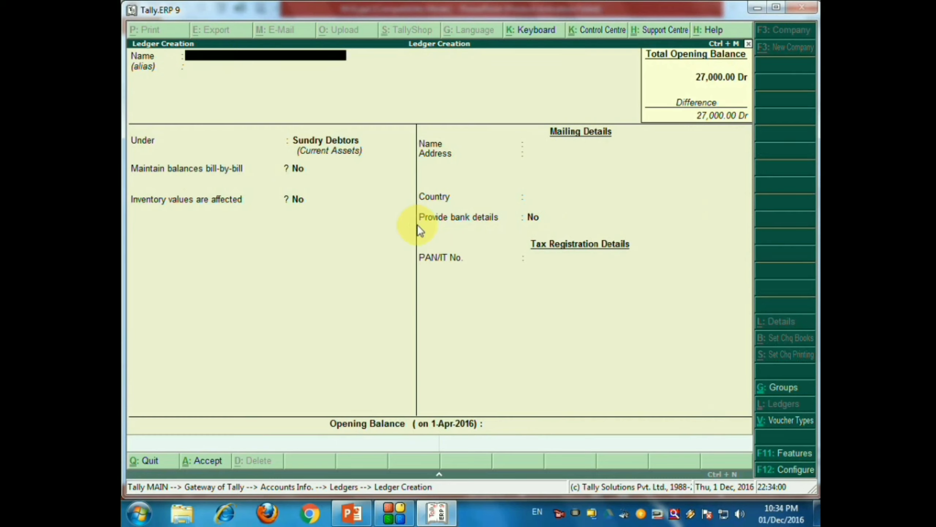
- Leave ledger creation and open the new creditor ledger for alteration
{"action": "key", "text": "Escape"}
{"action": "key", "text": "Return"}
{"action": "key", "text": "Down"}
{"action": "key", "text": "Down"}
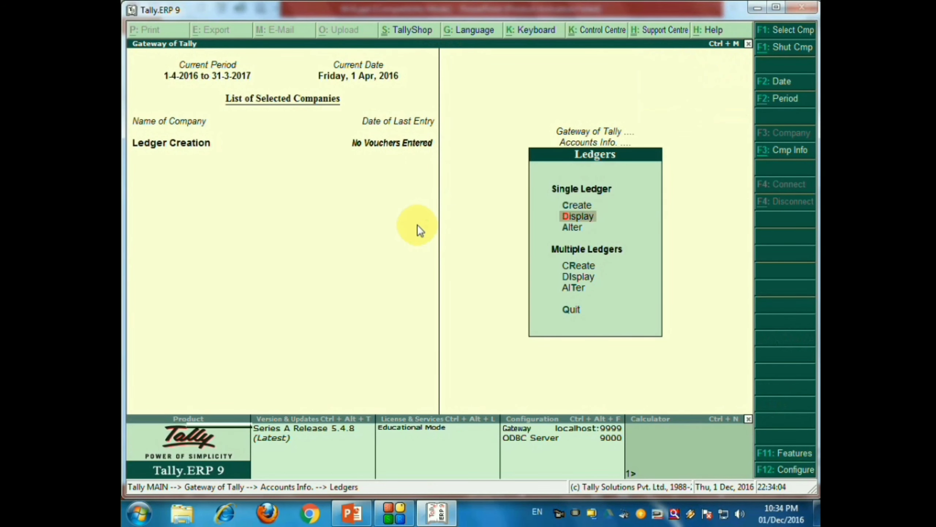
{"action": "key", "text": "Return"}
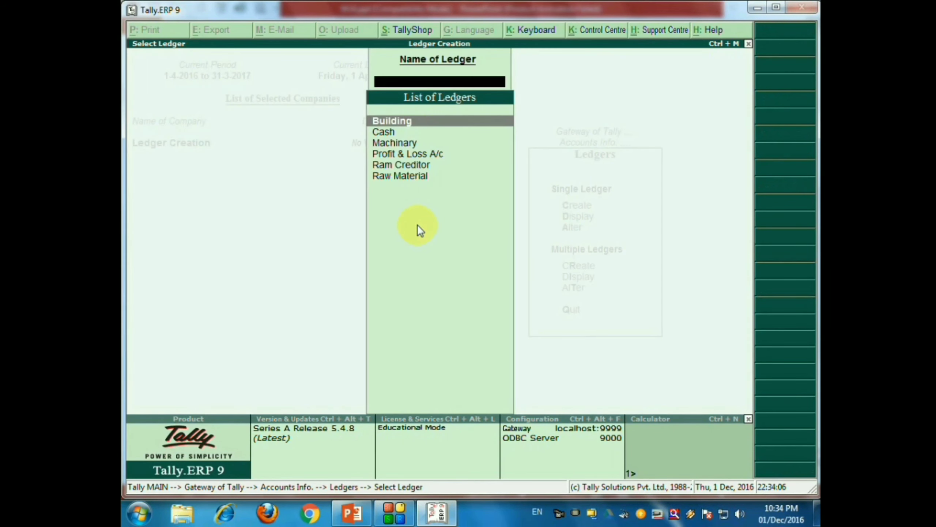
{"action": "key", "text": "Down"}
{"action": "key", "text": "Down"}
{"action": "key", "text": "Down"}
{"action": "key", "text": "Down"}
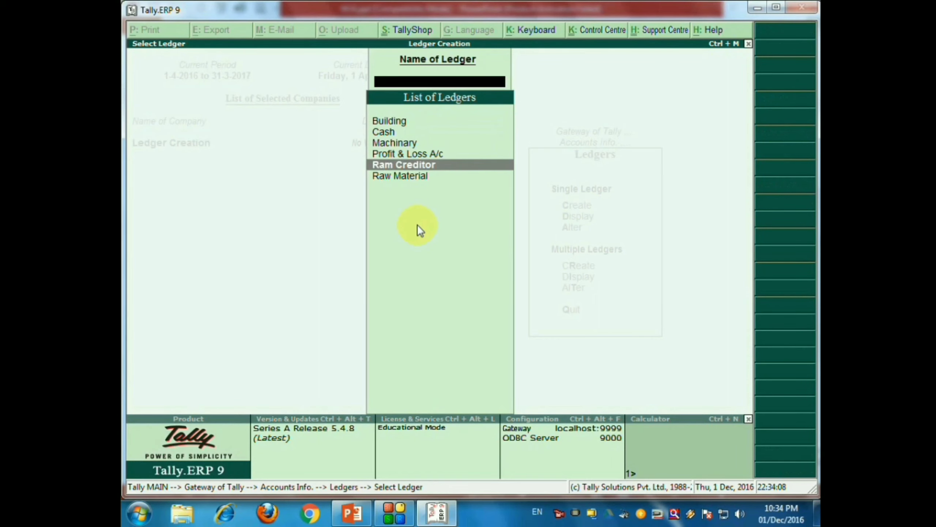
{"action": "key", "text": "Return"}
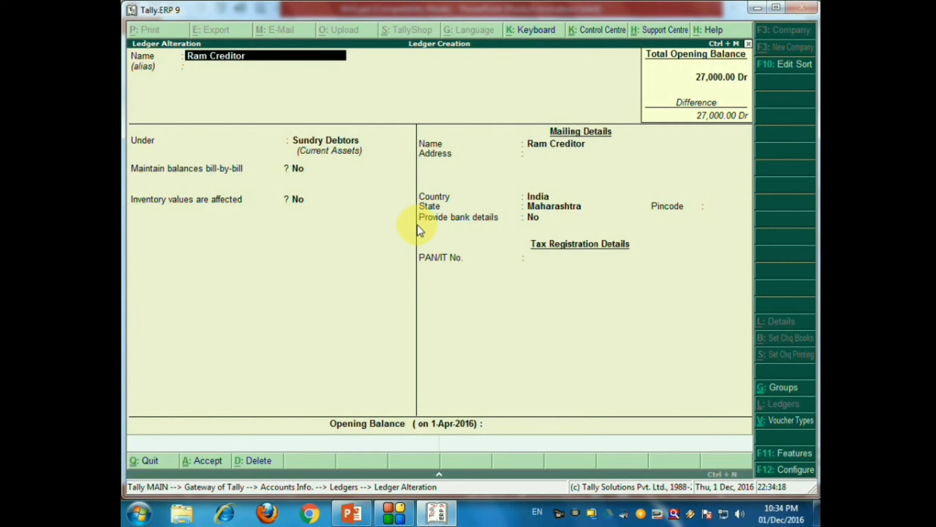
- Delete the creditor ledger, confirm the deletion, and return to the Gateway of Tally
{"action": "key", "text": "alt+d"}
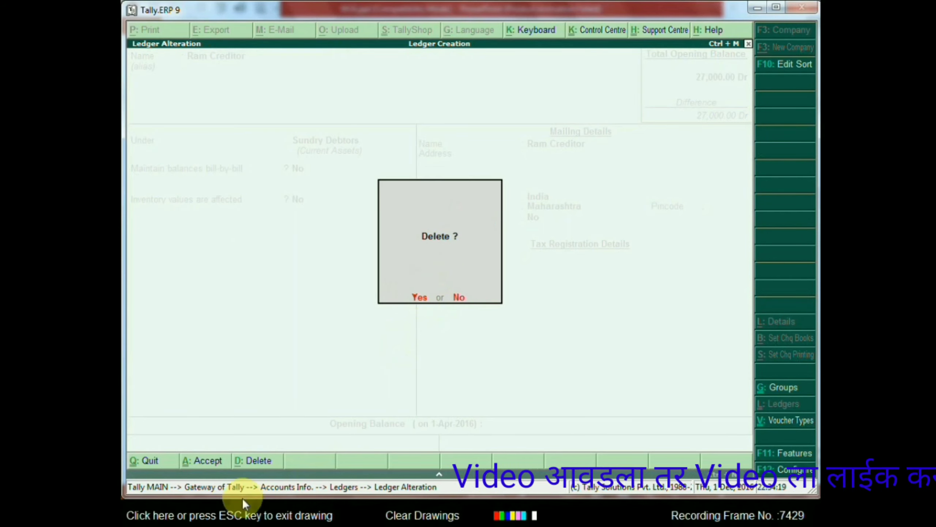
{"action": "left_click", "coordinate": [268, 512]}
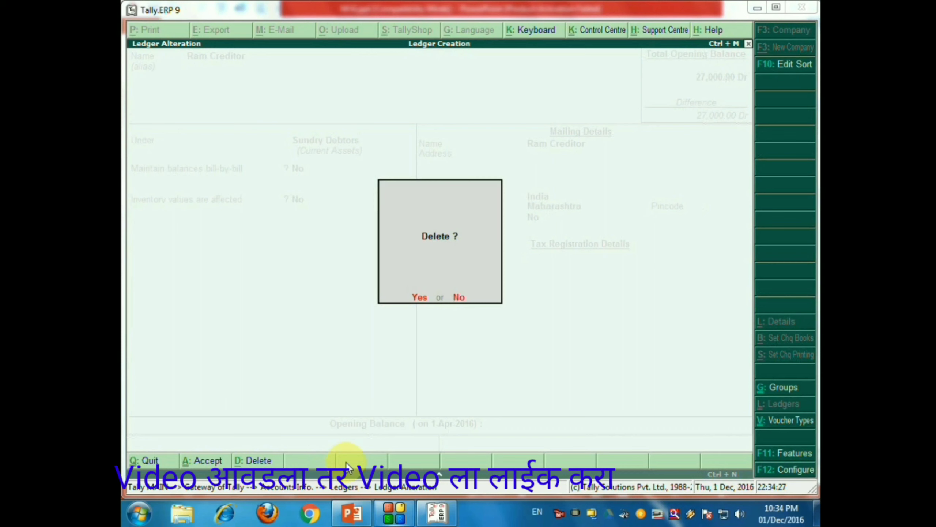
{"action": "left_click", "coordinate": [420, 297]}
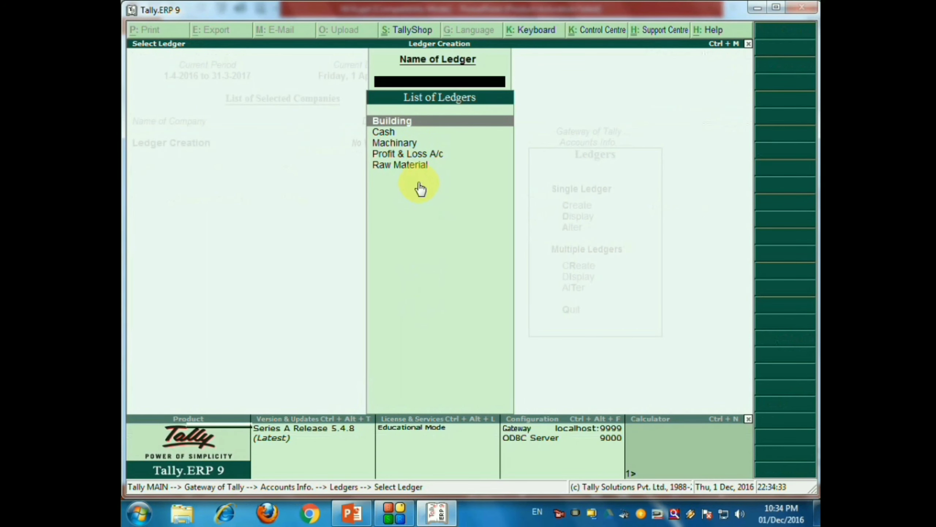
{"action": "key", "text": "Escape"}
{"action": "key", "text": "Escape"}
{"action": "key", "text": "Escape"}
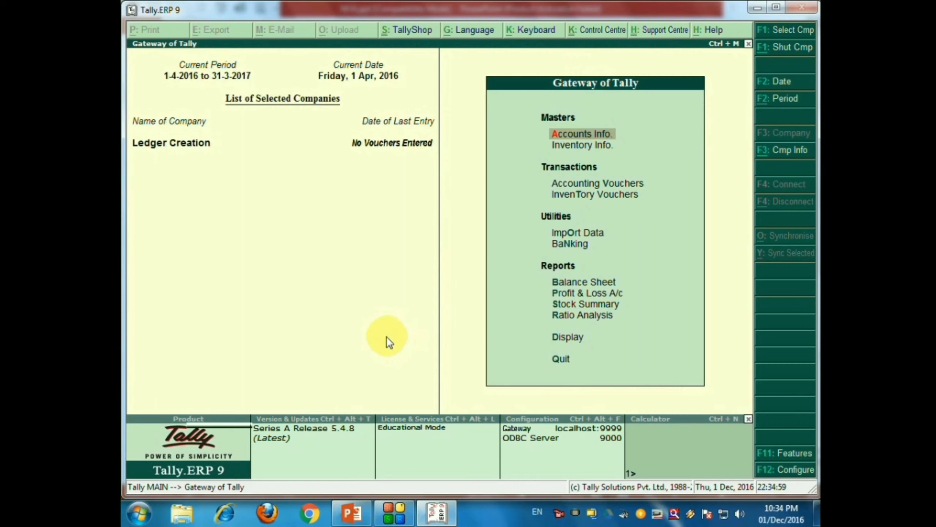
- Check the fourth debit entry in the PowerPoint trial balance, and return to the Gateway of Tally without creating a ledger
{"action": "key", "text": "Return"}
{"action": "key", "text": "Down"}
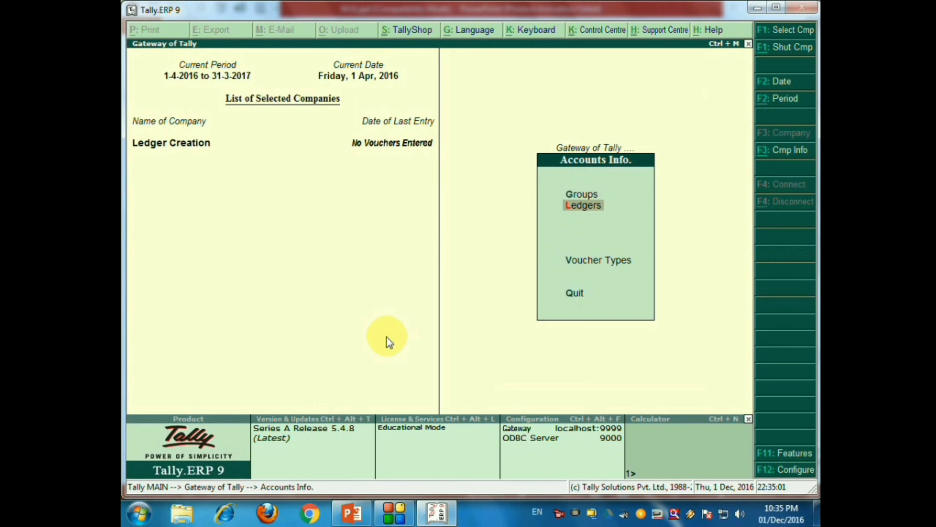
{"action": "key", "text": "Return"}
{"action": "key", "text": "Return"}
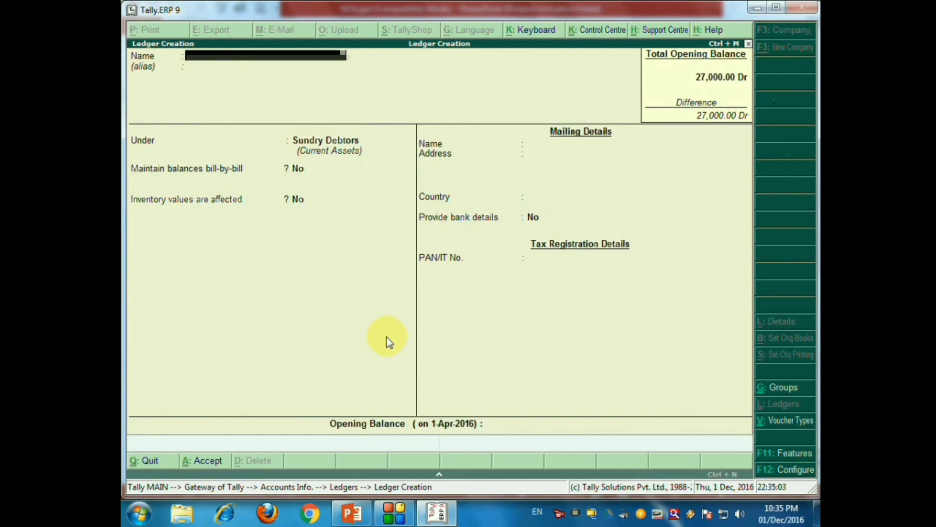
{"action": "key", "text": "alt+Tab"}
{"action": "left_click", "coordinate": [431, 314]}
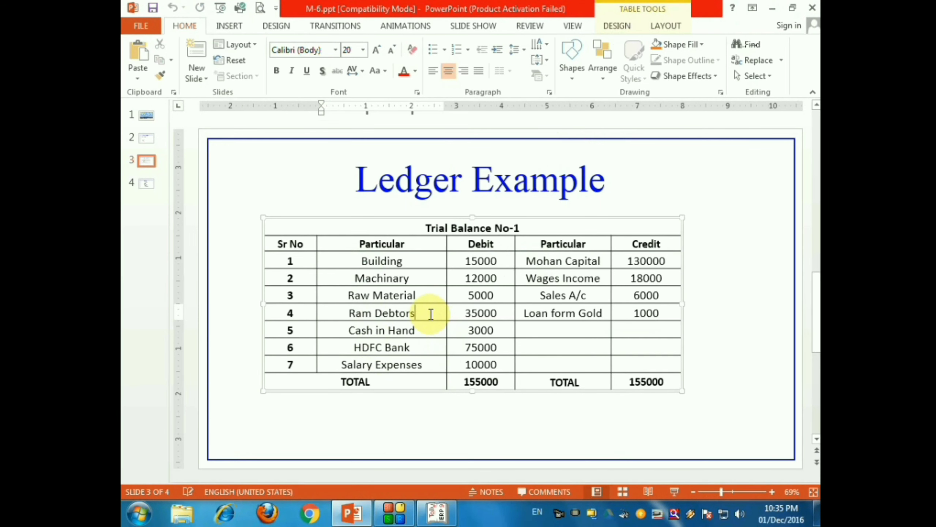
{"action": "key", "text": "alt+Tab"}
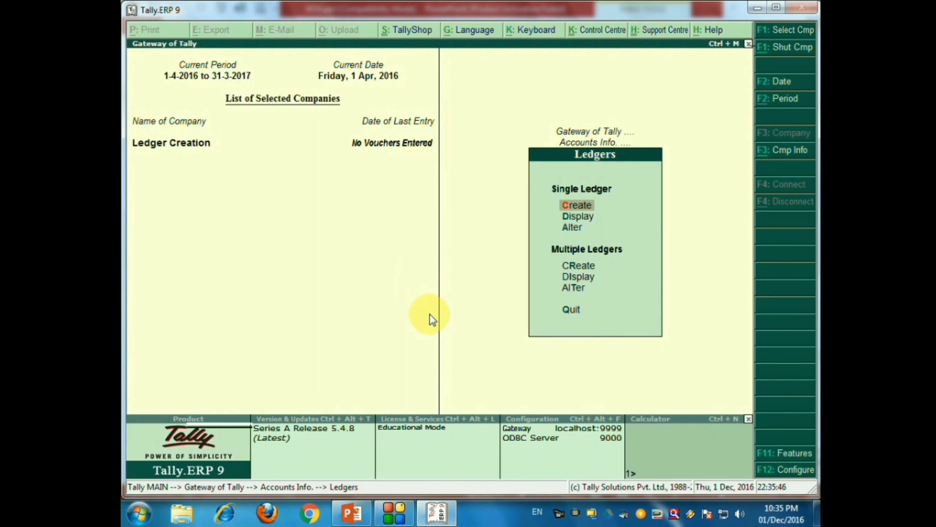
{"action": "key", "text": "Escape"}
{"action": "key", "text": "Escape"}
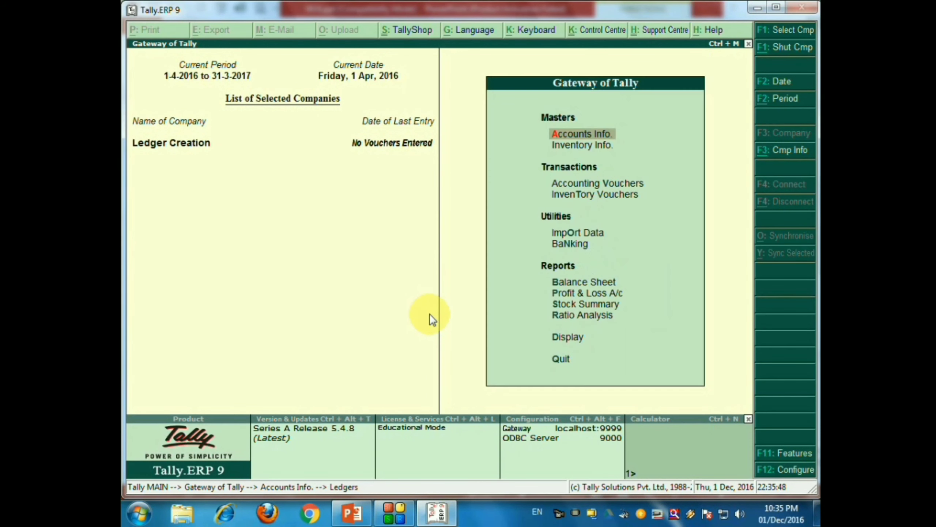
- Start a new single ledger and enter the debtor's ledger name from the fourth debit row of the trial balance
{"action": "key", "text": "Down"}
{"action": "key", "text": "Up"}
{"action": "key", "text": "Return"}
{"action": "key", "text": "Down"}
{"action": "key", "text": "Return"}
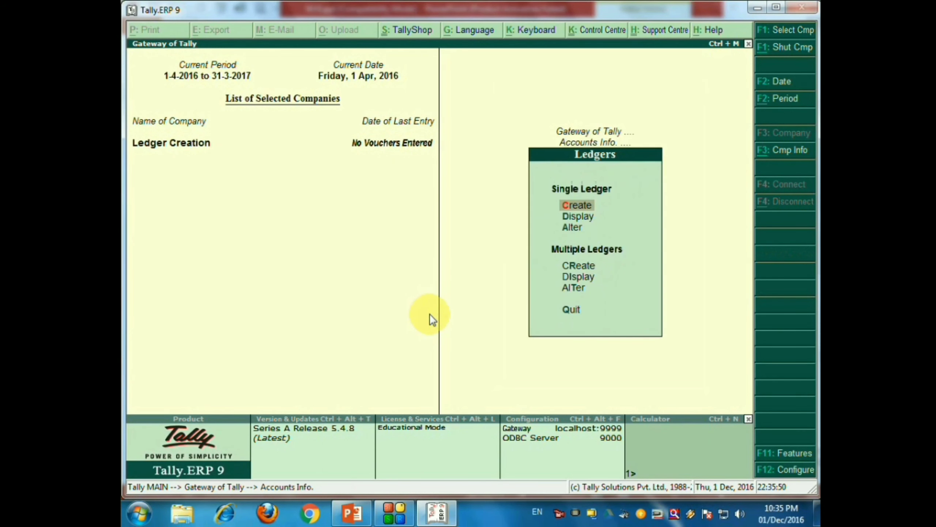
{"action": "key", "text": "Return"}
{"action": "type", "text": "Ram"}
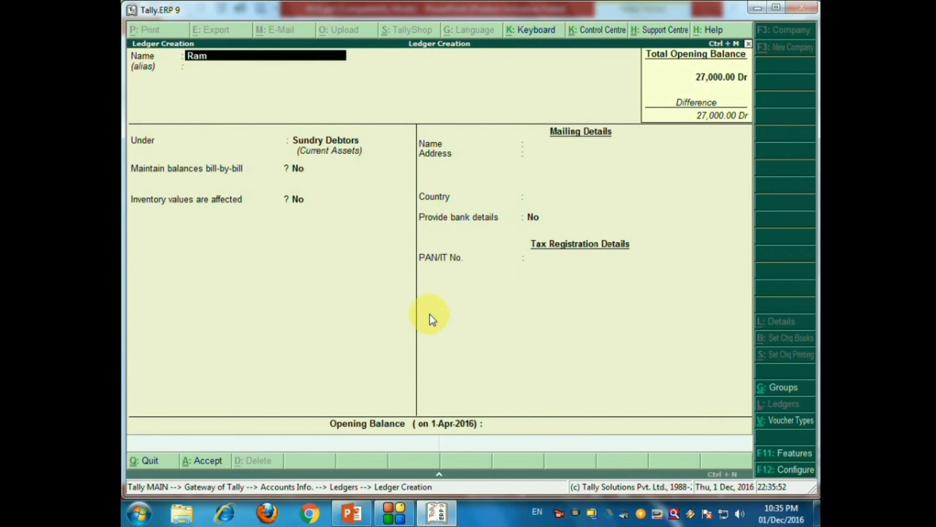
{"action": "type", "text": " Debtors"}
{"action": "key", "text": "Return"}
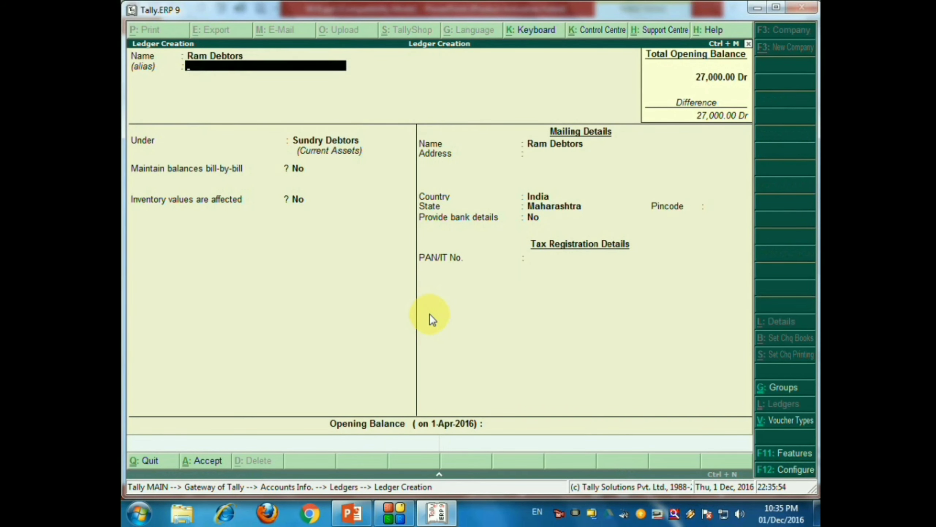
- Place the debtor's ledger under Sundry Debtors and keep the default balance, mailing, bank and tax details
{"action": "key", "text": "Return"}
{"action": "type", "text": "Sund"}
{"action": "key", "text": "Down"}
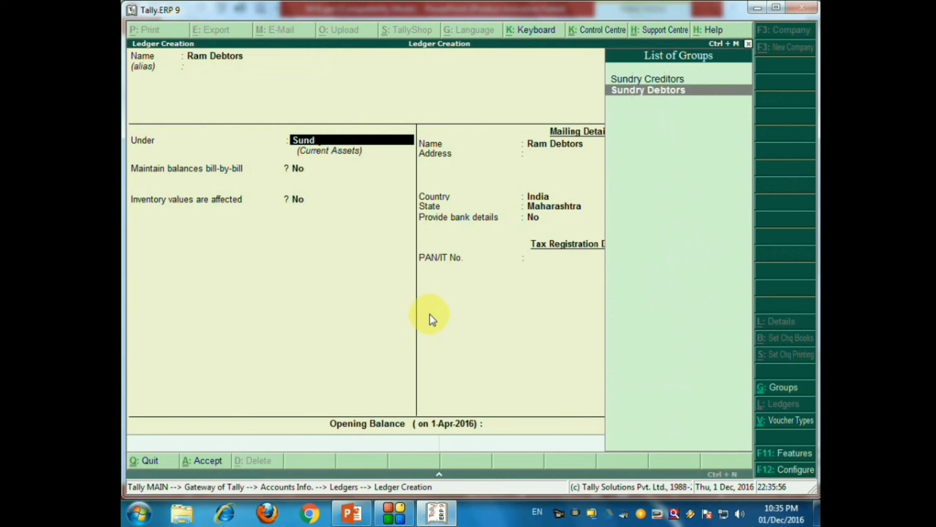
{"action": "key", "text": "Return"}
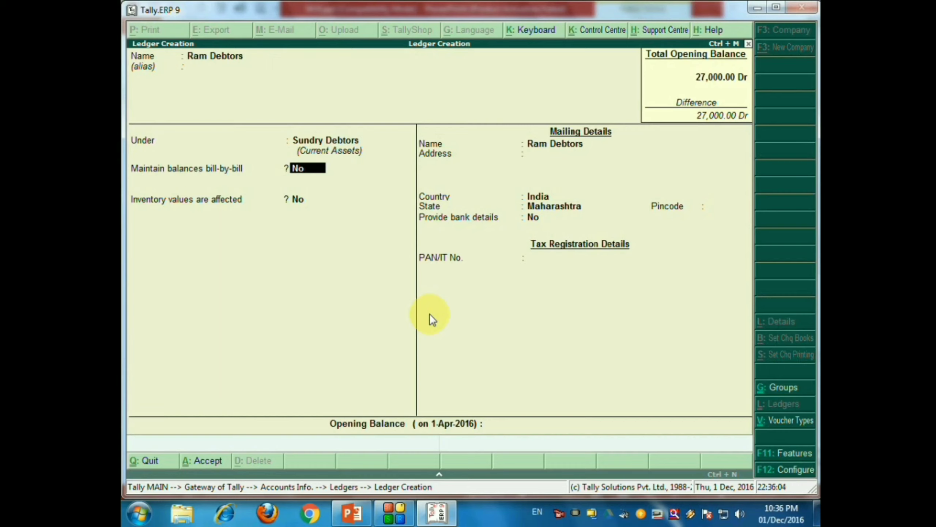
{"action": "key", "text": "Return"}
{"action": "key", "text": "Return"}
{"action": "key", "text": "Return"}
{"action": "key", "text": "Return"}
{"action": "key", "text": "Return"}
{"action": "key", "text": "Return"}
{"action": "key", "text": "Return"}
{"action": "key", "text": "Return"}
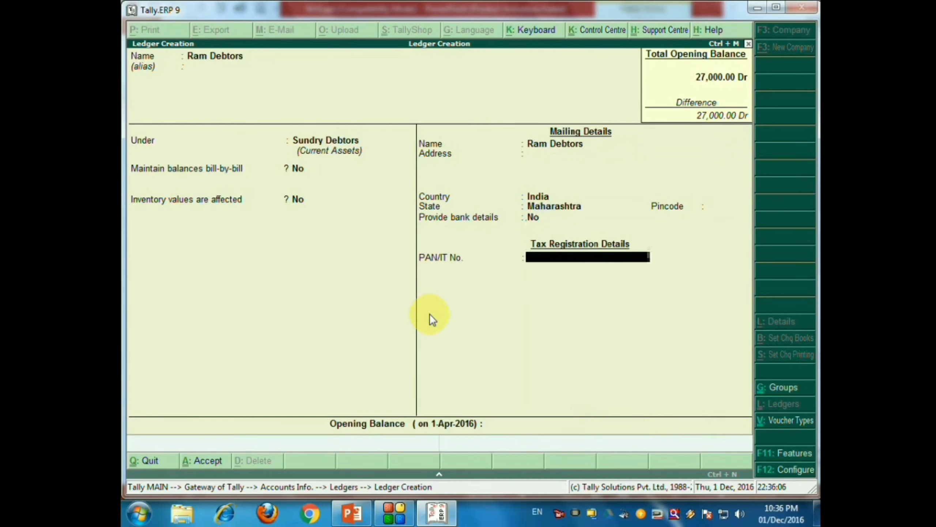
{"action": "key", "text": "Return"}
- Look up the debtor's amount in the PowerPoint trial balance, set the ledger's opening balance to 35,000 Dr, and save it
{"action": "key", "text": "alt+Tab"}
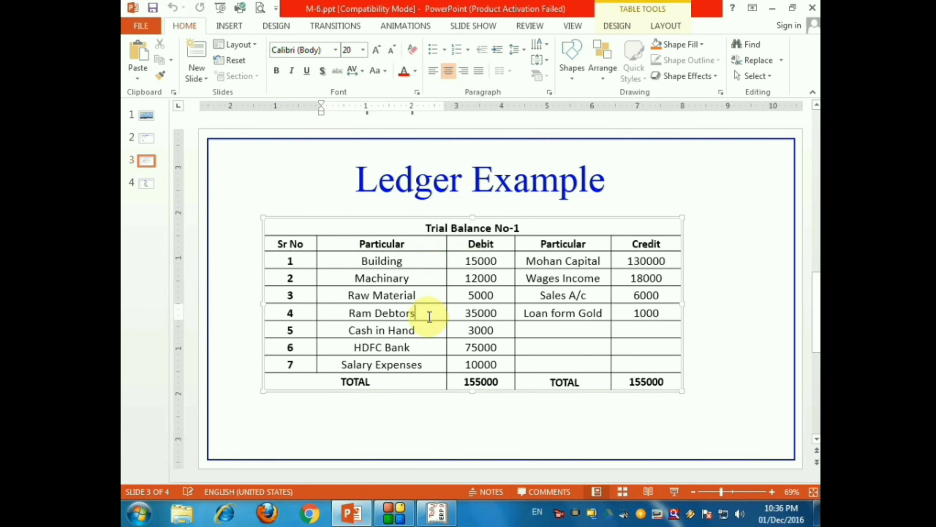
{"action": "left_click", "coordinate": [477, 311]}
{"action": "key", "text": "alt+Tab"}
{"action": "type", "text": "35"}
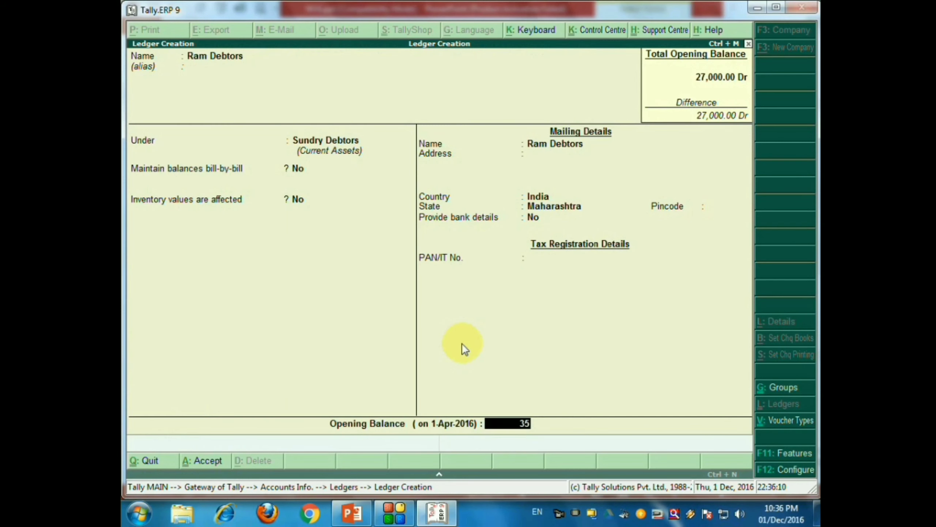
{"action": "type", "text": ",000"}
{"action": "key", "text": "Return"}
{"action": "key", "text": "Return"}
{"action": "key", "text": "Return"}
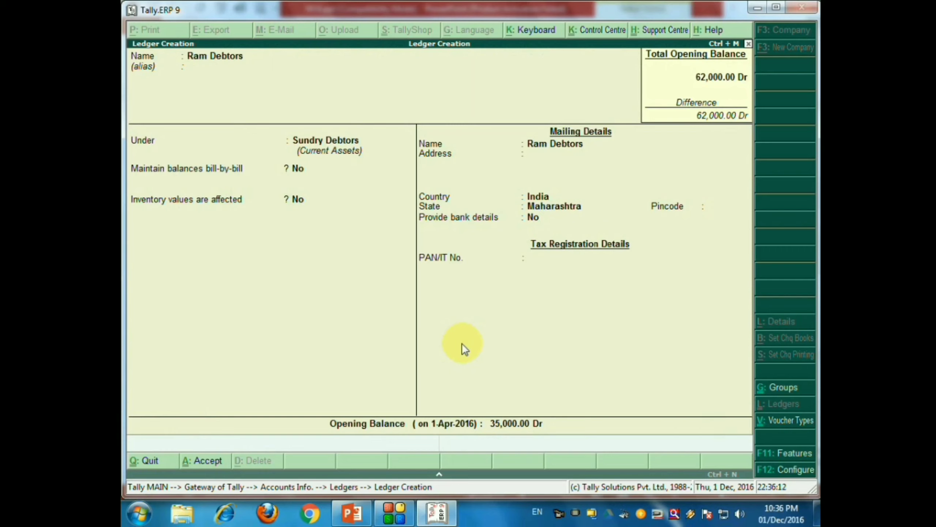
- Check the Cash in Hand entry in the PowerPoint trial balance, and leave ledger creation in Tally
{"action": "key", "text": "alt+Tab"}
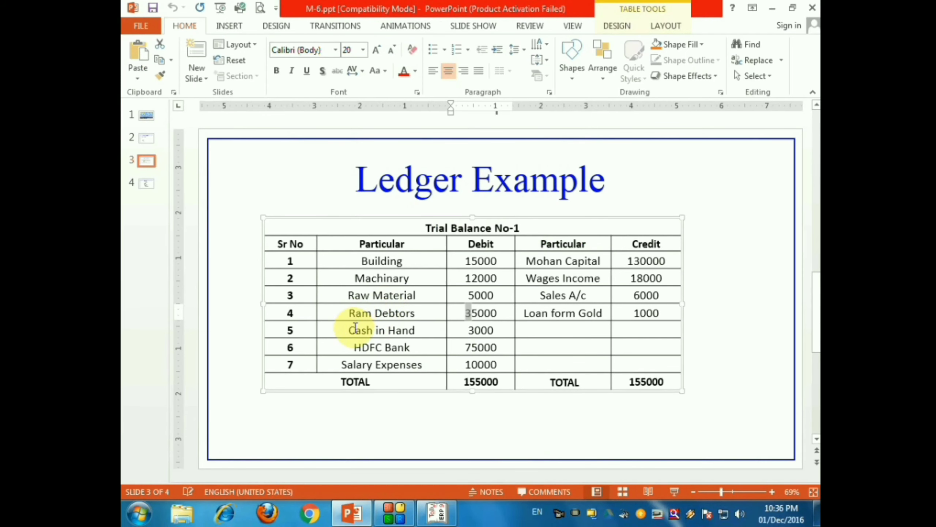
{"action": "key", "text": "alt+Tab"}
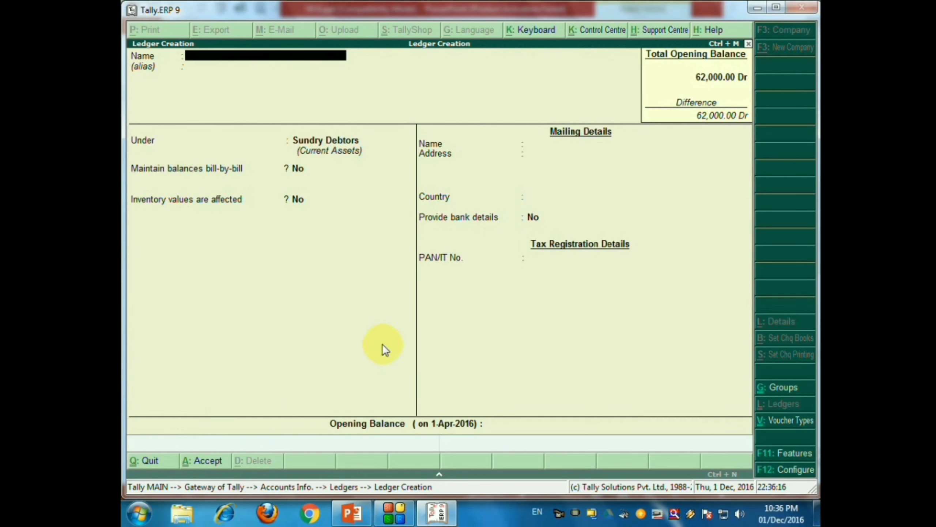
{"action": "key", "text": "alt+Tab"}
{"action": "key", "text": "alt+Tab"}
{"action": "key", "text": "Escape"}
{"action": "key", "text": "y"}
- Open the existing Cash ledger for single-ledger alteration
{"action": "key", "text": "Down"}
{"action": "key", "text": "Down"}
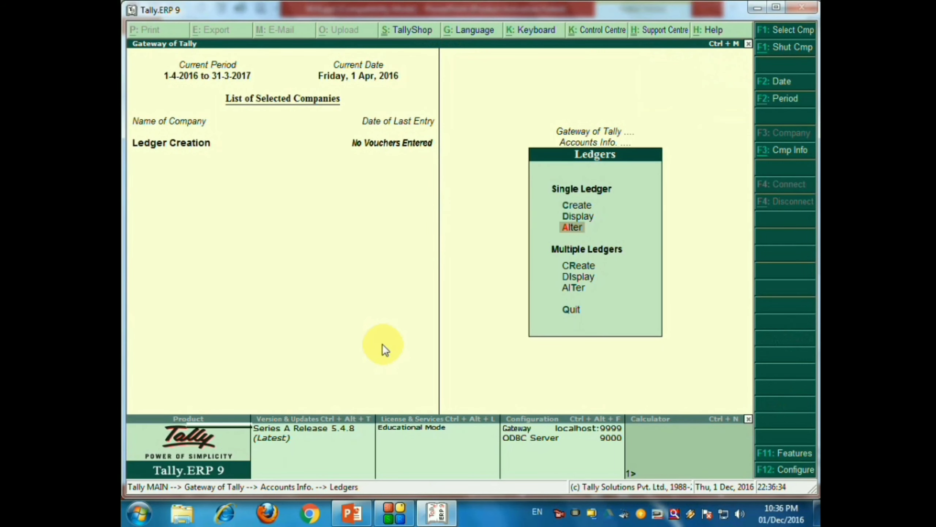
{"action": "key", "text": "Return"}
{"action": "key", "text": "Down"}
{"action": "key", "text": "Down"}
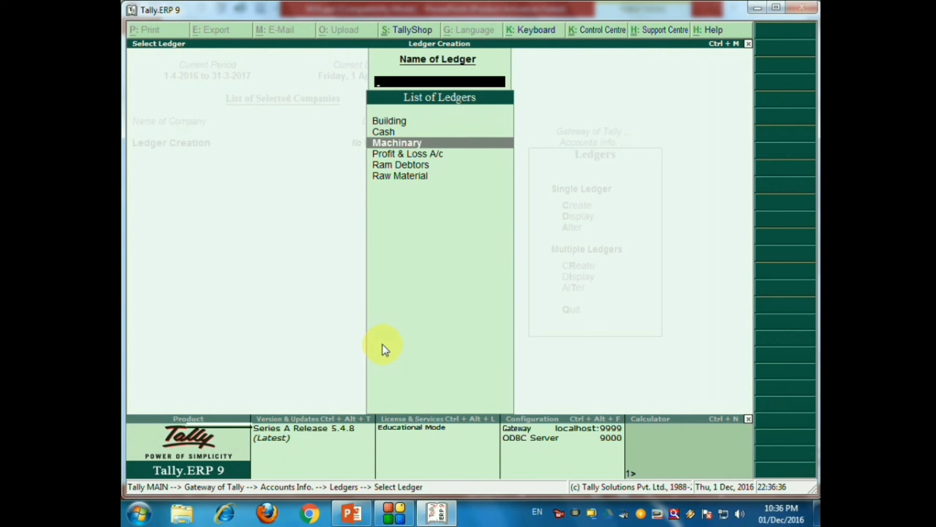
{"action": "key", "text": "Down"}
{"action": "key", "text": "Up"}
{"action": "key", "text": "Up"}
{"action": "key", "text": "Down"}
{"action": "key", "text": "Down"}
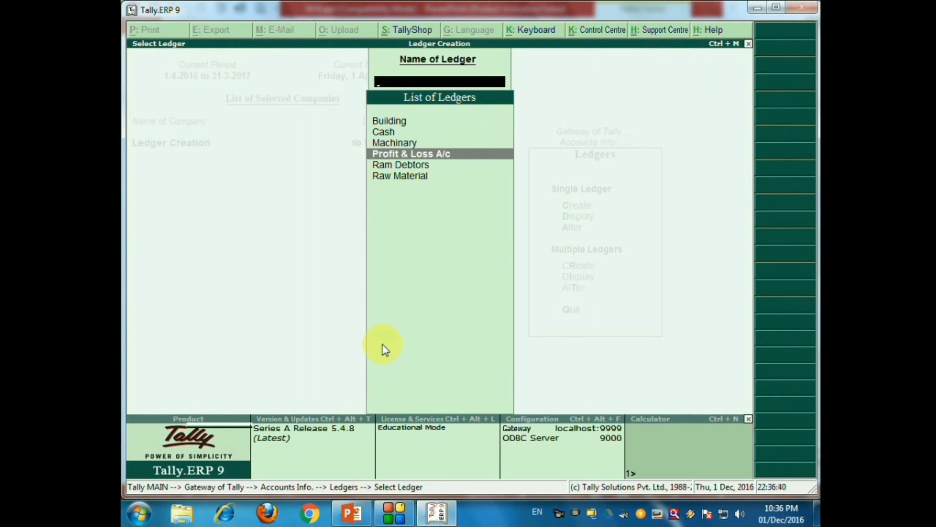
{"action": "key", "text": "Up"}
{"action": "key", "text": "Up"}
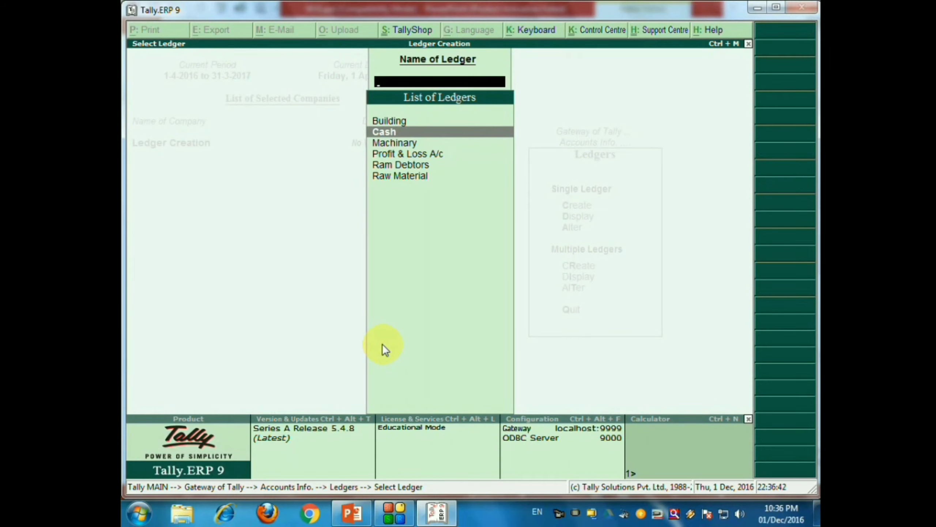
{"action": "key", "text": "Return"}
- Keep the Cash ledger under Cash-in-Hand, set its opening balance to 3,000 Dr as in the trial balance, and save it
{"action": "key", "text": "Return"}
{"action": "key", "text": "Return"}
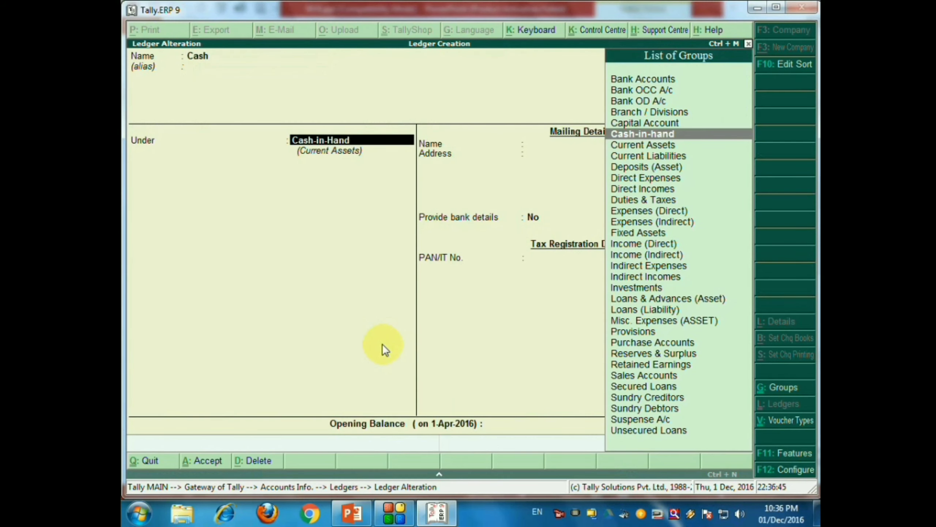
{"action": "key", "text": "Return"}
{"action": "key", "text": "Return"}
{"action": "key", "text": "BackSpace"}
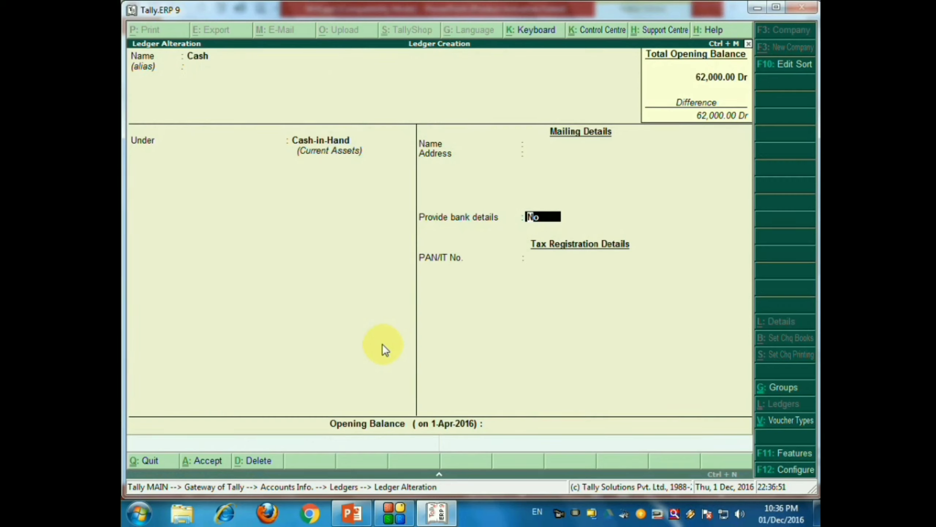
{"action": "key", "text": "Return"}
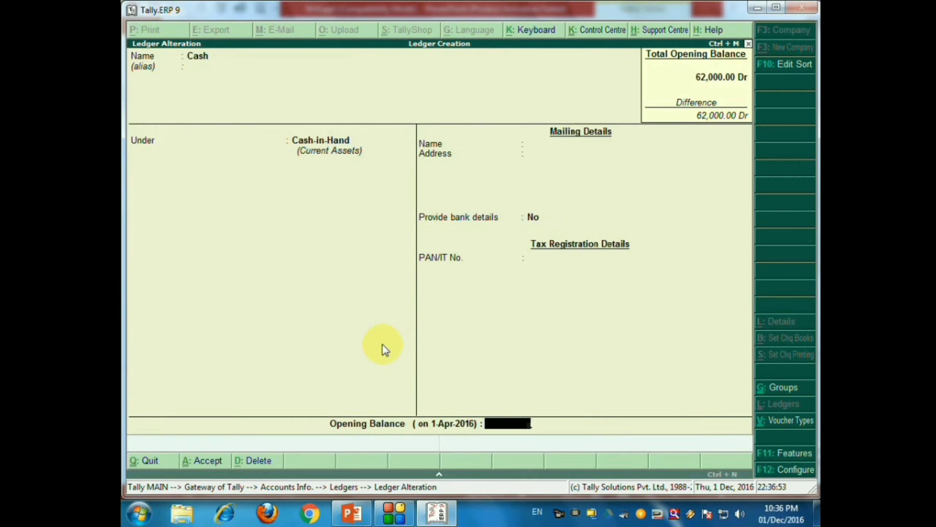
{"action": "type", "text": "3000"}
{"action": "key", "text": "alt+Tab"}
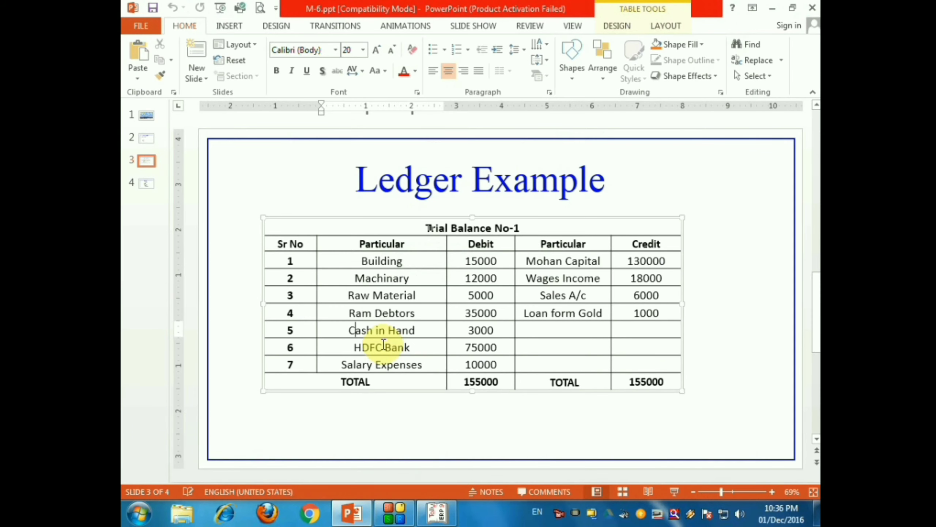
{"action": "key", "text": "alt+Tab"}
{"action": "key", "text": "Return"}
{"action": "key", "text": "Return"}
{"action": "key", "text": "Return"}
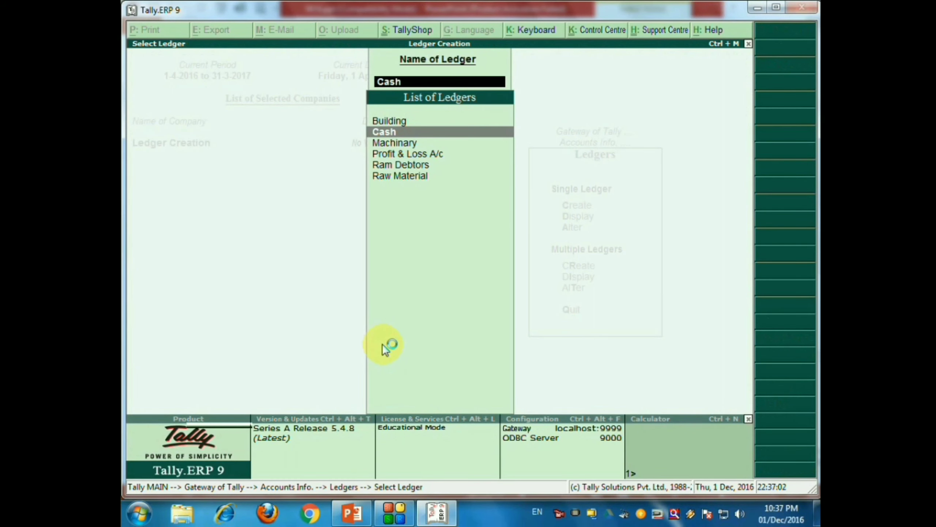
- Leave ledger alteration and start a new single ledger named HDFC Bank under Bank Accounts, following the PowerPoint trial balance
{"action": "key", "text": "Escape"}
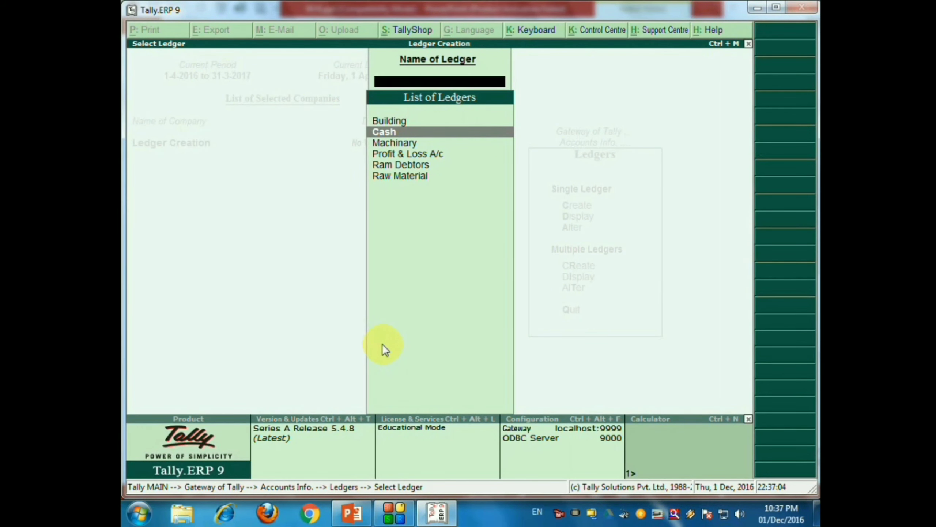
{"action": "key", "text": "Up"}
{"action": "key", "text": "Up"}
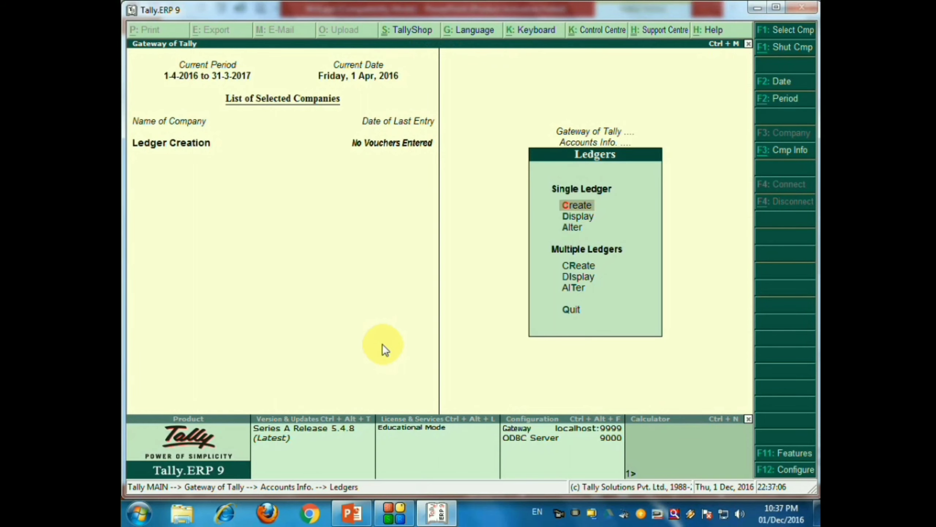
{"action": "key", "text": "Return"}
{"action": "key", "text": "alt+Tab"}
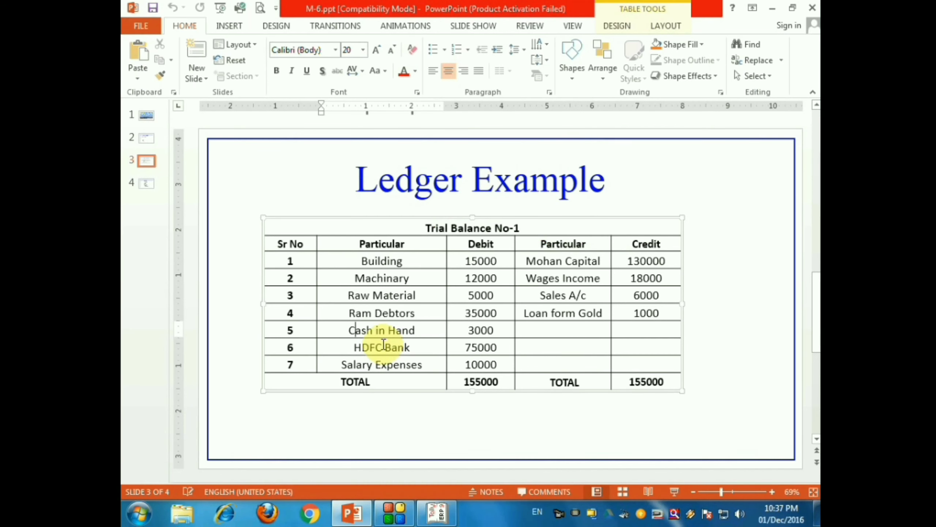
{"action": "key", "text": "alt+Tab"}
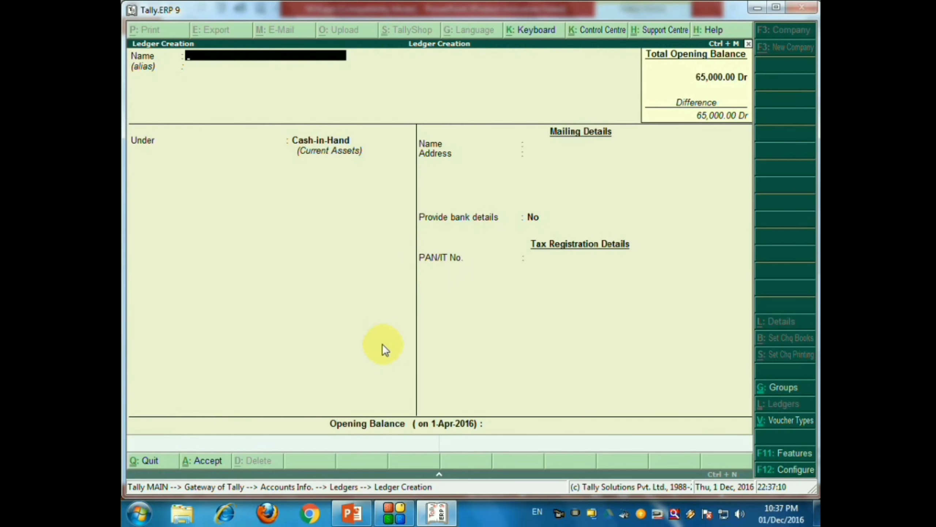
{"action": "type", "text": "HDFC bank"}
{"action": "key", "text": "Return"}
{"action": "type", "text": "bank"}
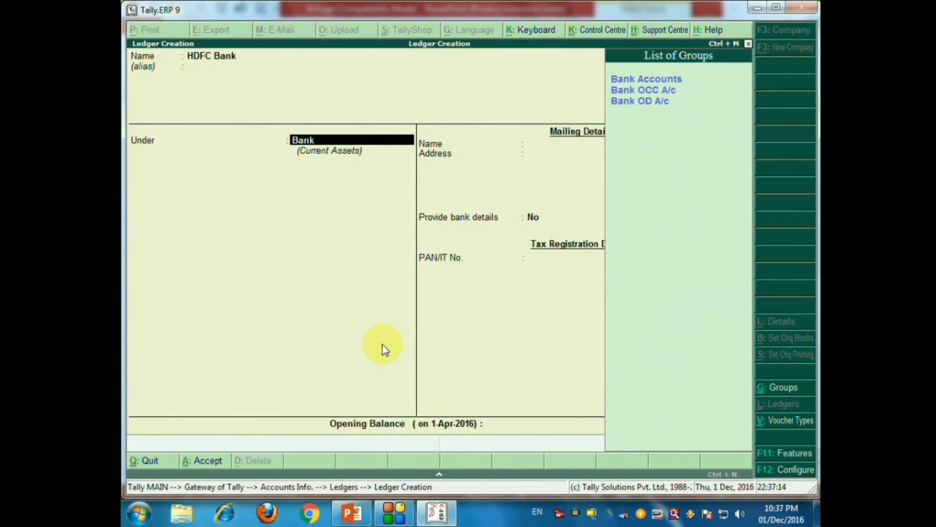
{"action": "key", "text": "Return"}
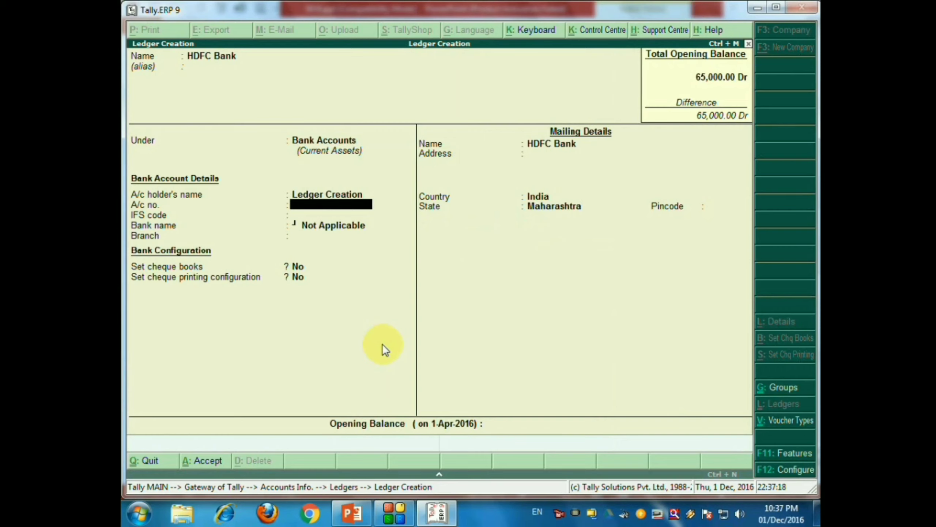
- Fill in the bank ledger's account number, IFS code 54584 and branch Satara, keeping bank name Not Applicable and both cheque options at No
{"action": "type", "text": "484568556"}
{"action": "key", "text": "Return"}
{"action": "type", "text": "54584"}
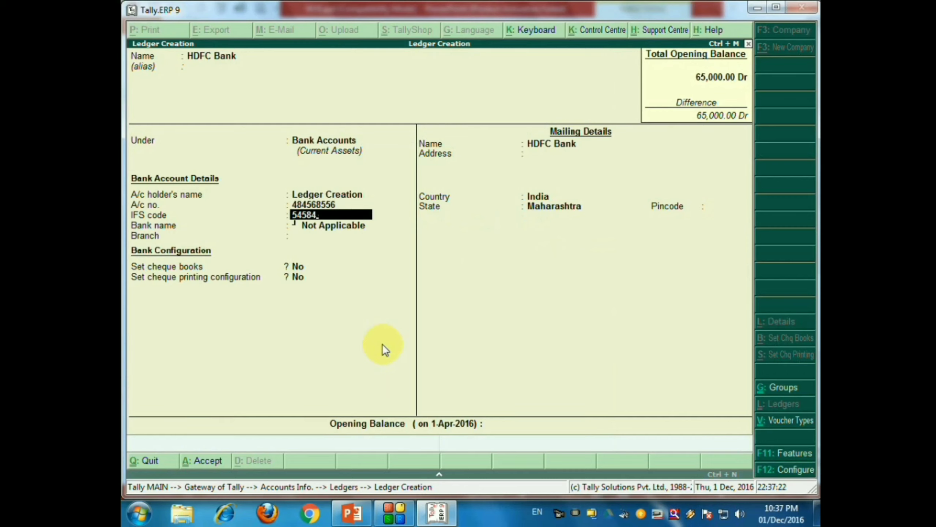
{"action": "key", "text": "Return"}
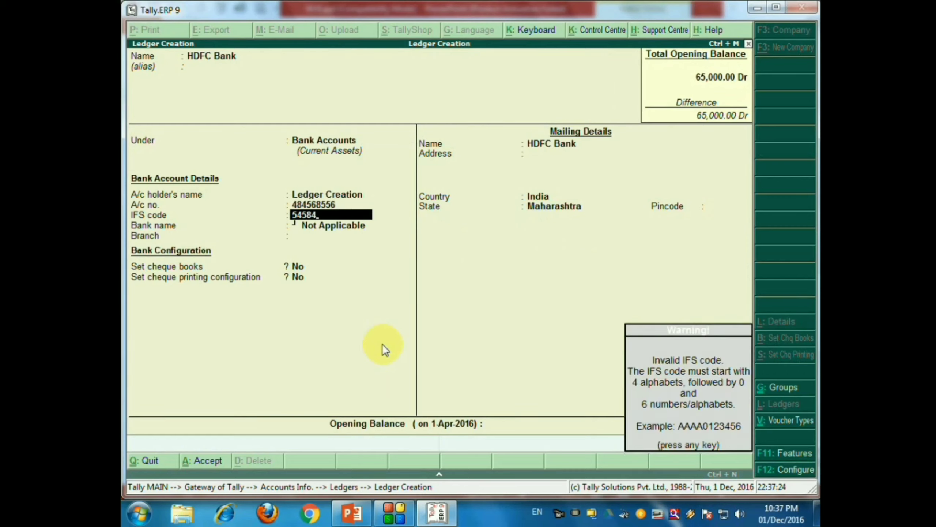
{"action": "key", "text": "Return"}
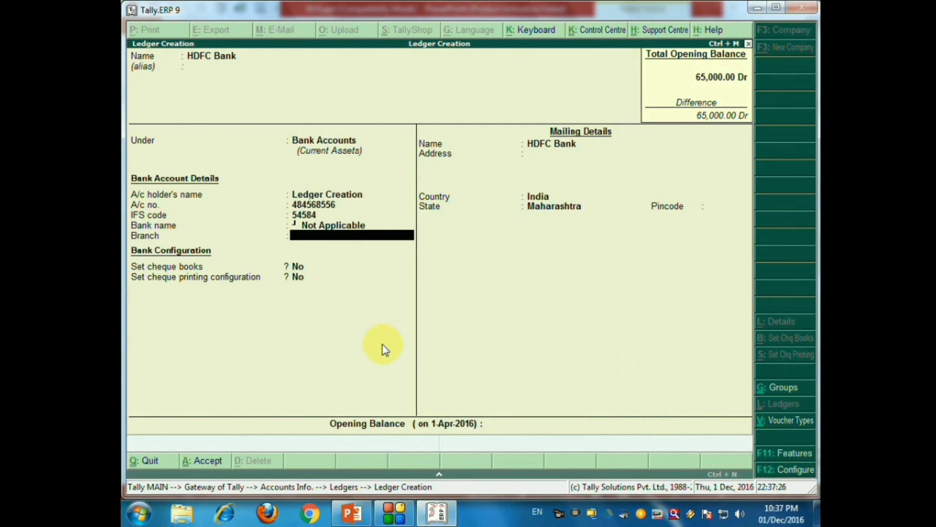
{"action": "key", "text": "BackSpace"}
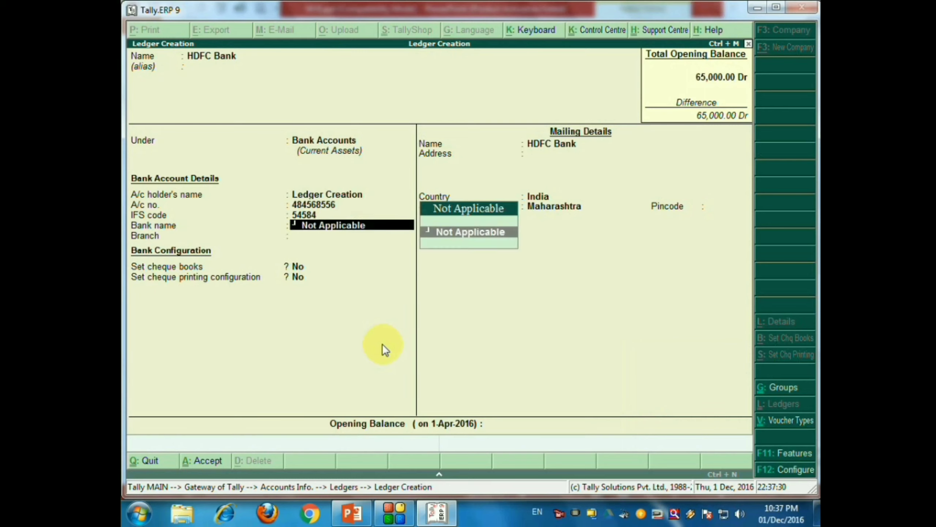
{"action": "key", "text": "Return"}
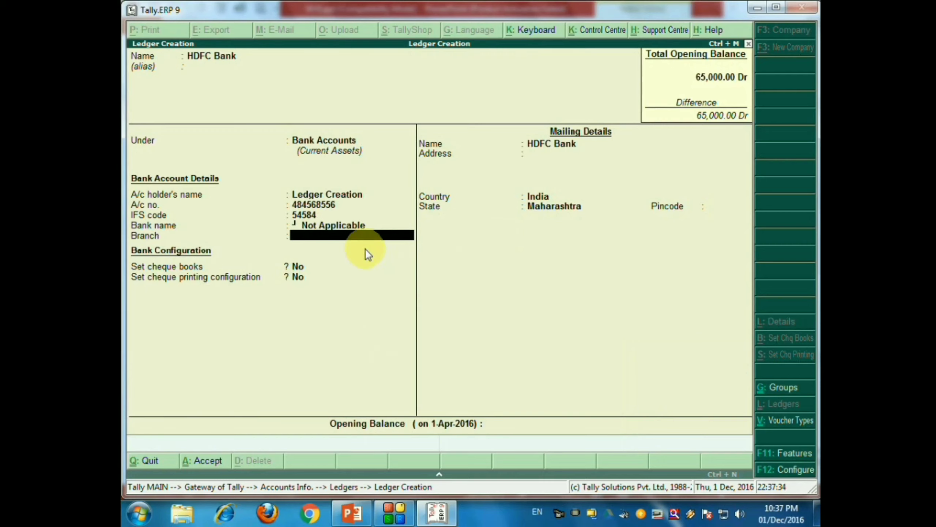
{"action": "type", "text": "Satara"}
{"action": "key", "text": "Return"}
{"action": "key", "text": "Return"}
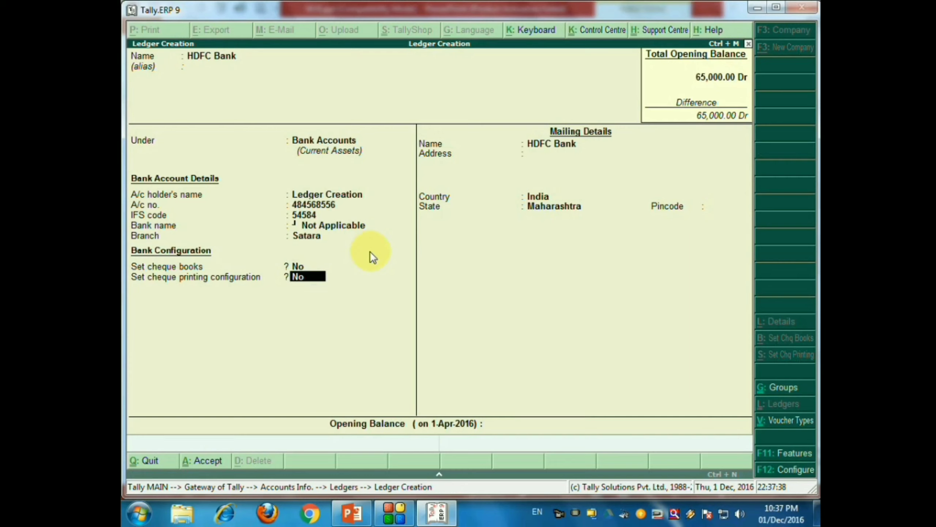
{"action": "key", "text": "Return"}
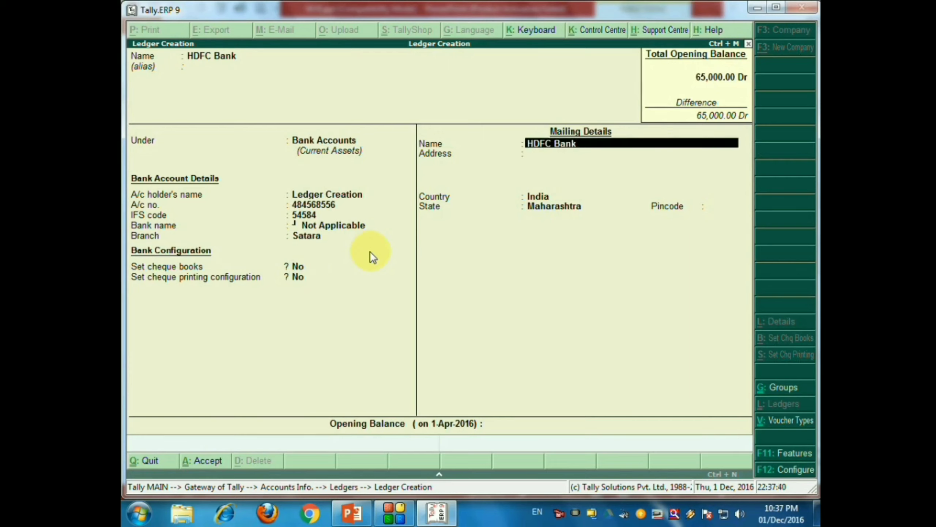
- Fill in the HDFC Bank ledger's mailing address and pincode, keeping the mailing name, country India and state Maharashtra
{"action": "key", "text": "Return"}
{"action": "type", "text": "Satara"}
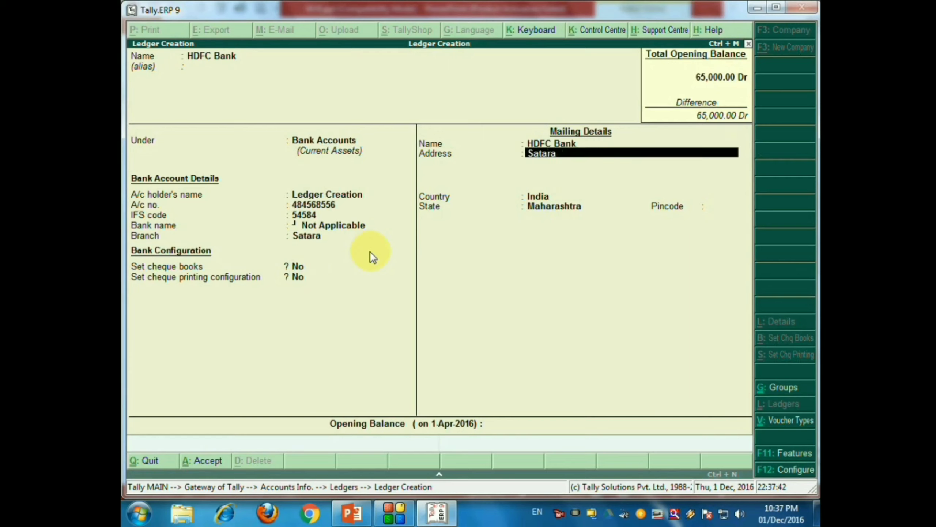
{"action": "key", "text": "Return"}
{"action": "key", "text": "Return"}
{"action": "key", "text": "Return"}
{"action": "key", "text": "Return"}
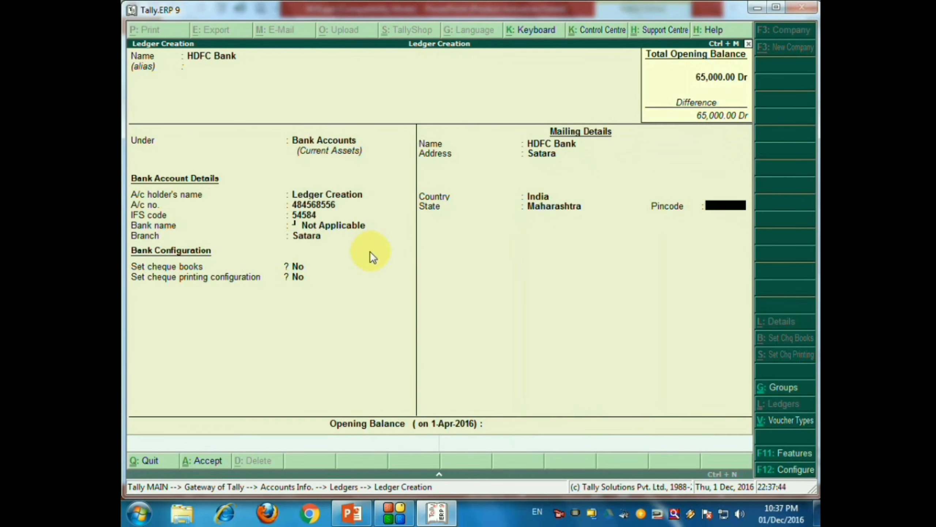
{"action": "type", "text": "415004"}
{"action": "key", "text": "Return"}
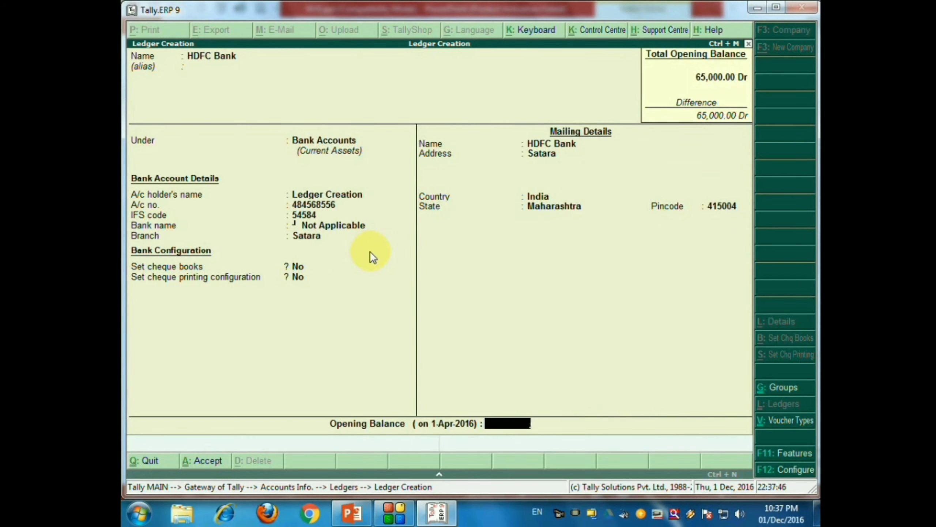
- Set the HDFC Bank ledger's opening balance to 75,000 Dr and save the ledger
{"action": "type", "text": "75000"}
{"action": "key", "text": "Return"}
{"action": "key", "text": "Return"}
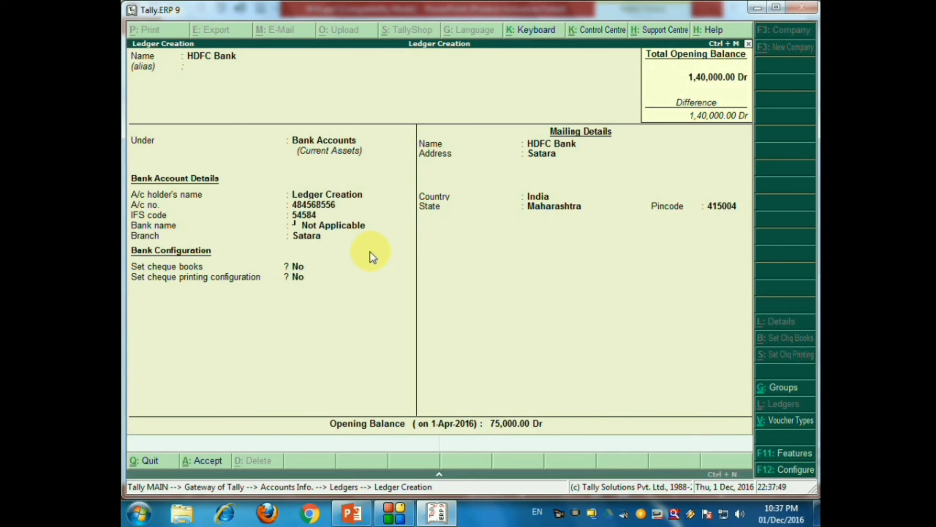
- Check the next debit entry in the PowerPoint trial balance and start a Tally ledger named Salary Expenses under Indirect Expenses
{"action": "key", "text": "alt+Tab"}
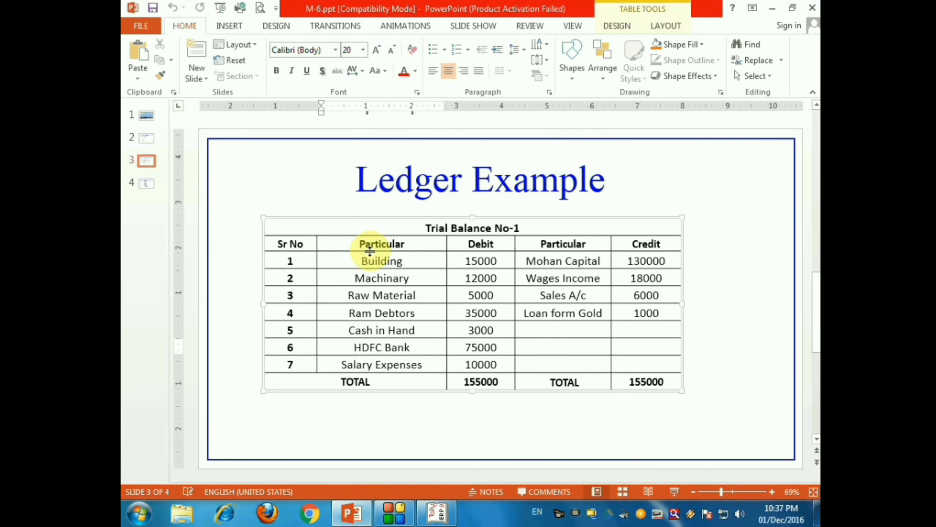
{"action": "key", "text": "alt+Tab"}
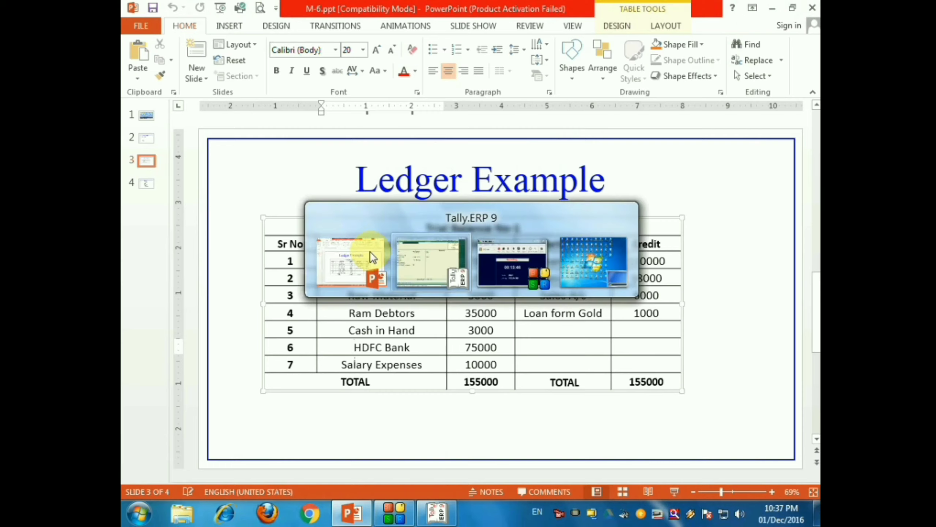
{"action": "type", "text": "Salary"}
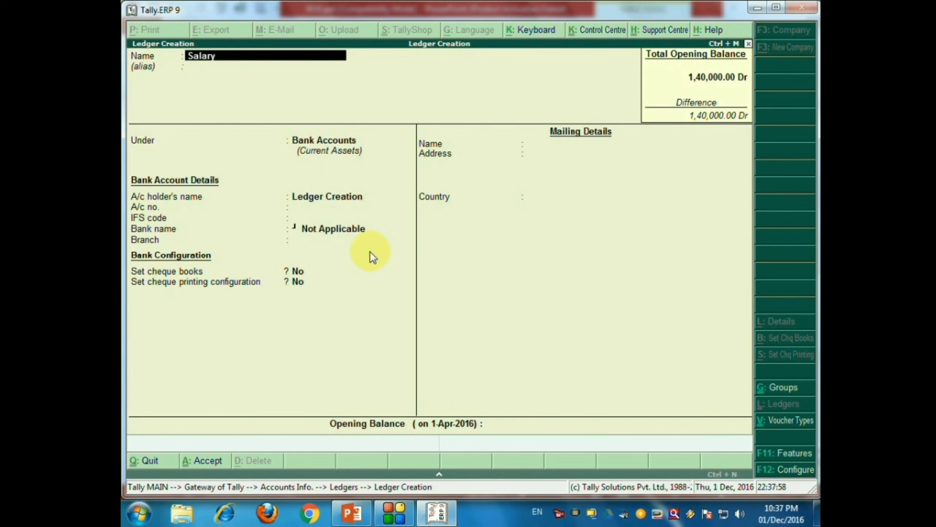
{"action": "type", "text": " Expenses"}
{"action": "key", "text": "Return"}
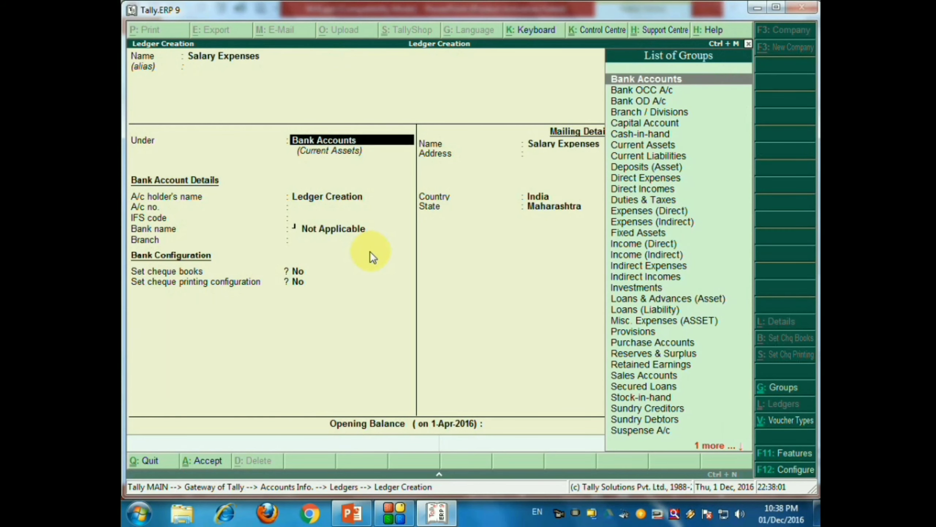
{"action": "type", "text": "Ind"}
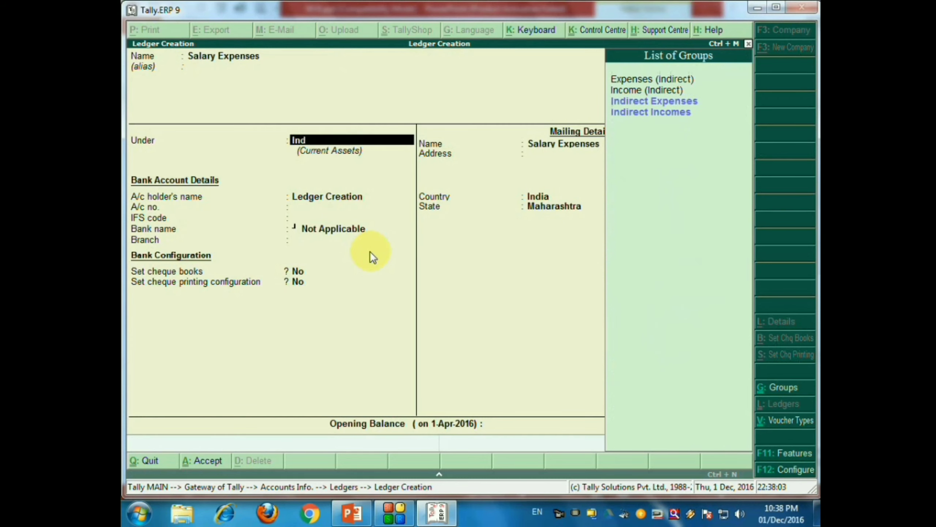
{"action": "key", "text": "Down"}
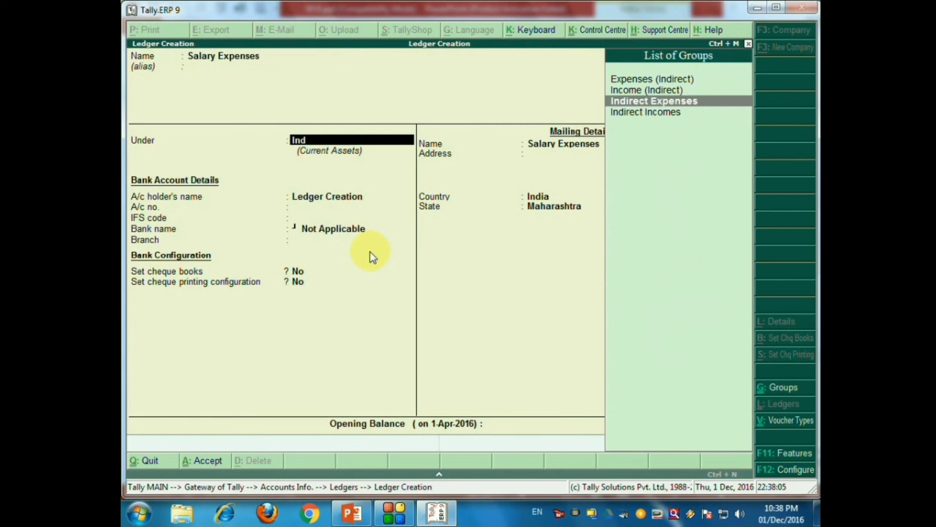
{"action": "key", "text": "Return"}
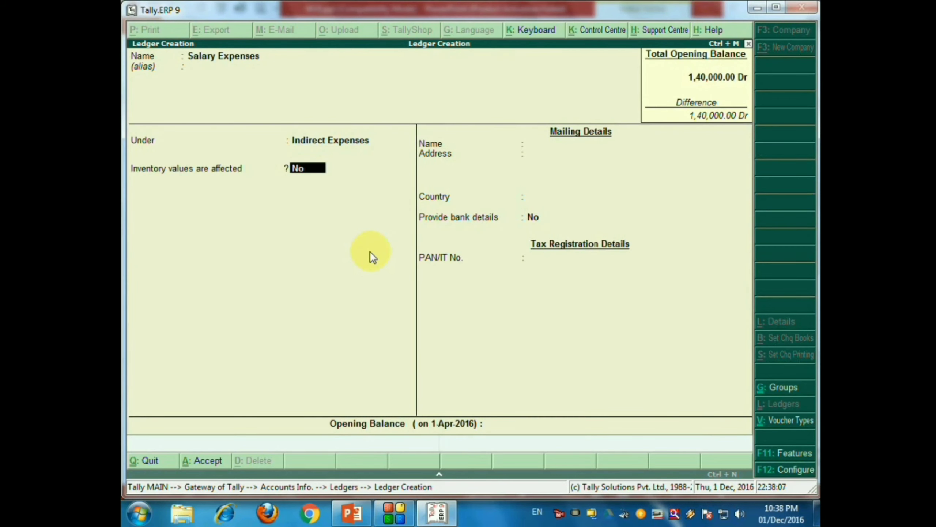
- Keep inventory values and bank details at No, set the Salary Expenses opening balance to 10,000 as in the PowerPoint trial balance, and save
{"action": "key", "text": "Return"}
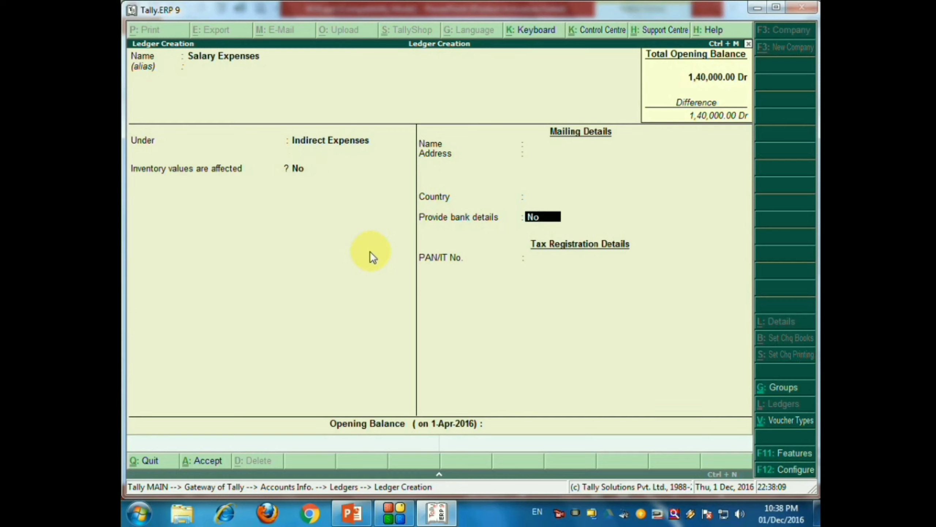
{"action": "key", "text": "Return"}
{"action": "key", "text": "alt+Tab"}
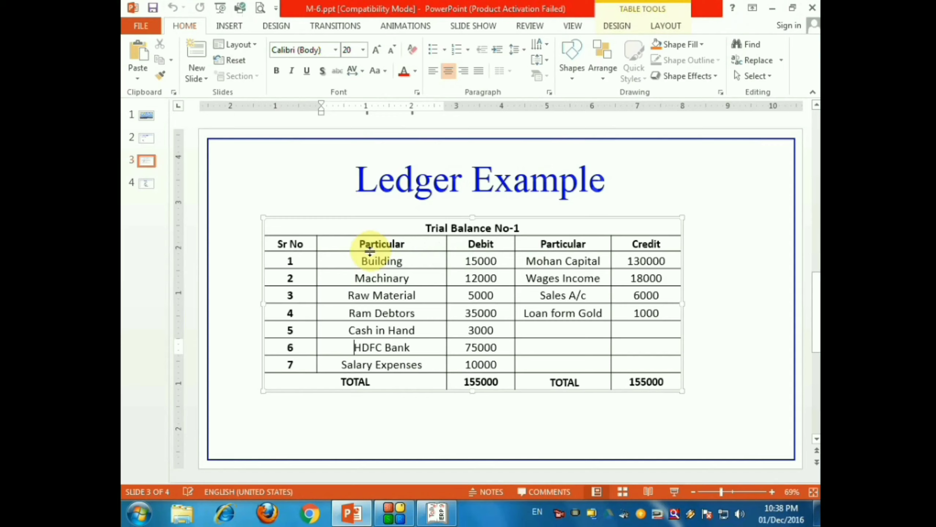
{"action": "key", "text": "alt+Tab"}
{"action": "type", "text": "10000"}
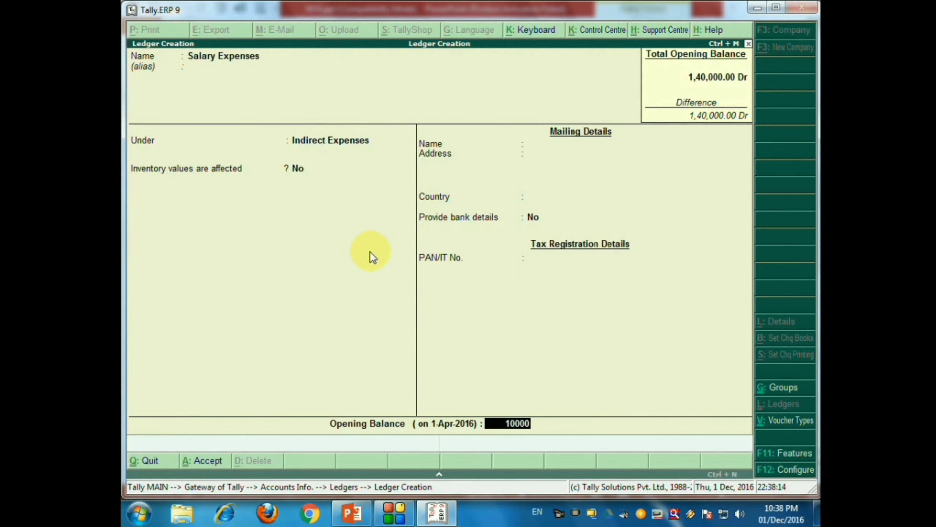
{"action": "key", "text": "Return"}
{"action": "key", "text": "Return"}
{"action": "key", "text": "Return"}
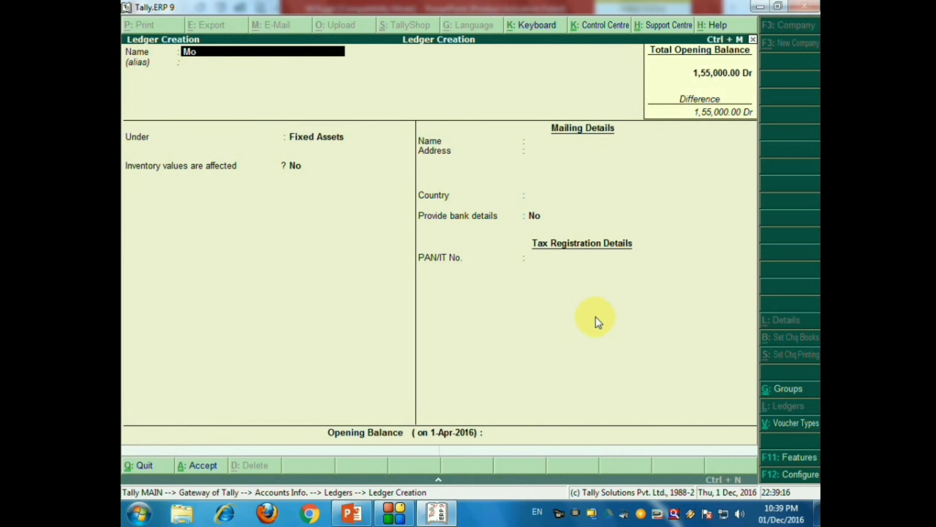
- Name the new ledger after the owner's capital entry, place it under Capital Account, and keep its default mailing and bank details
{"action": "type", "text": "han Capital"}
{"action": "type", "text": "cap"}
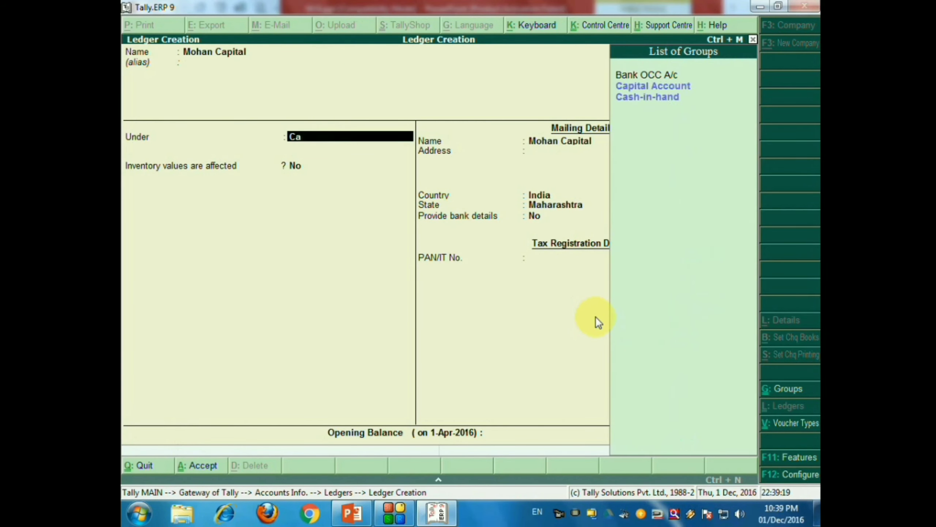
{"action": "key", "text": "Return"}
{"action": "key", "text": "Return"}
{"action": "key", "text": "Return"}
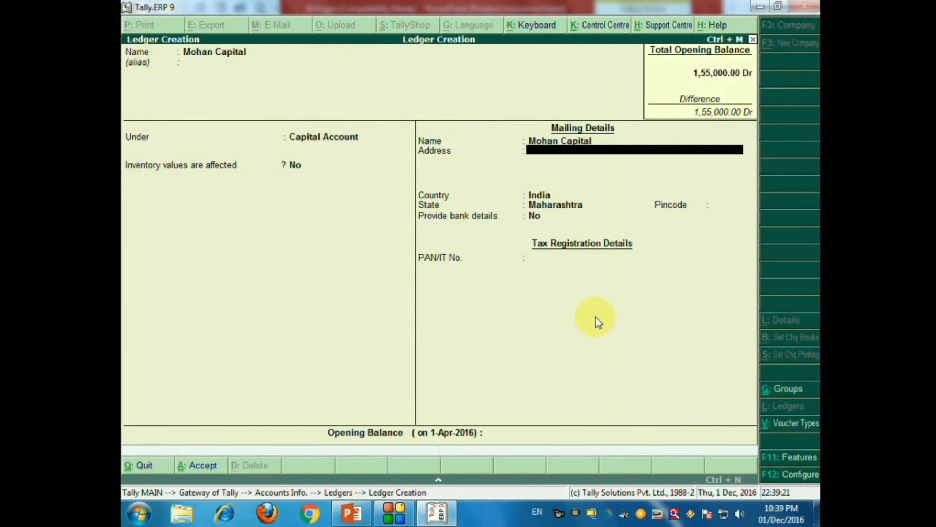
{"action": "key", "text": "Return"}
{"action": "key", "text": "Return"}
{"action": "key", "text": "Return"}
{"action": "key", "text": "Return"}
{"action": "key", "text": "Return"}
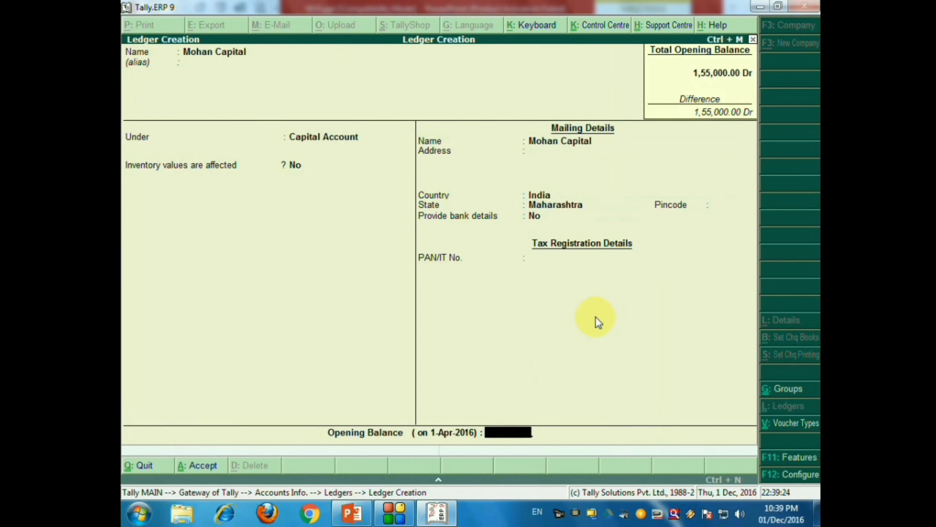
- Set the capital ledger's opening balance to 1,30,000 Cr, checking it against the PowerPoint trial balance, and save the ledger
{"action": "key", "text": "alt+Tab"}
{"action": "key", "text": "alt+Tab"}
{"action": "type", "text": "130000"}
{"action": "key", "text": "alt+Tab"}
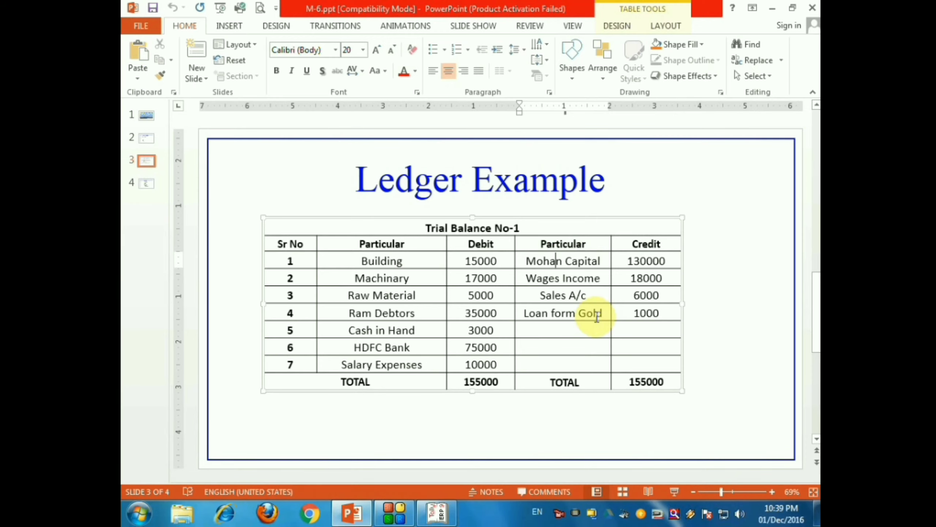
{"action": "key", "text": "alt+Tab"}
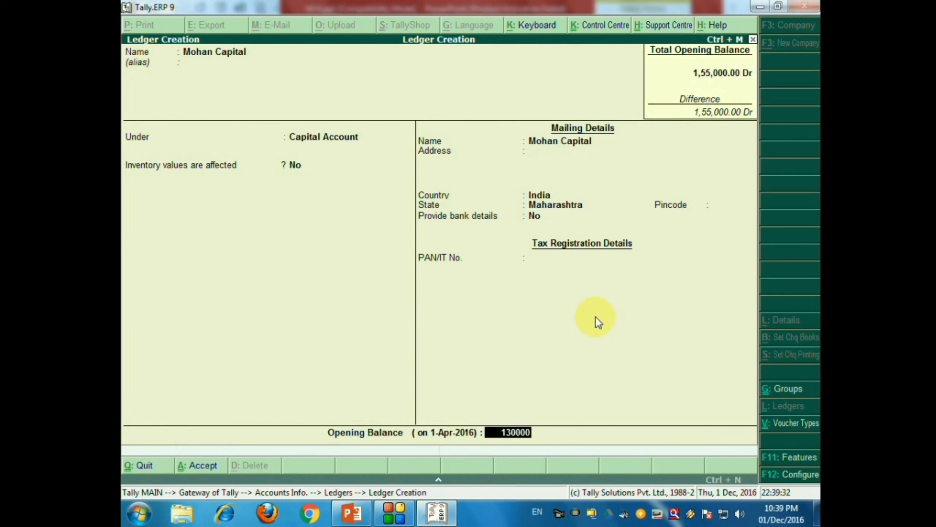
{"action": "key", "text": "Return"}
{"action": "key", "text": "Return"}
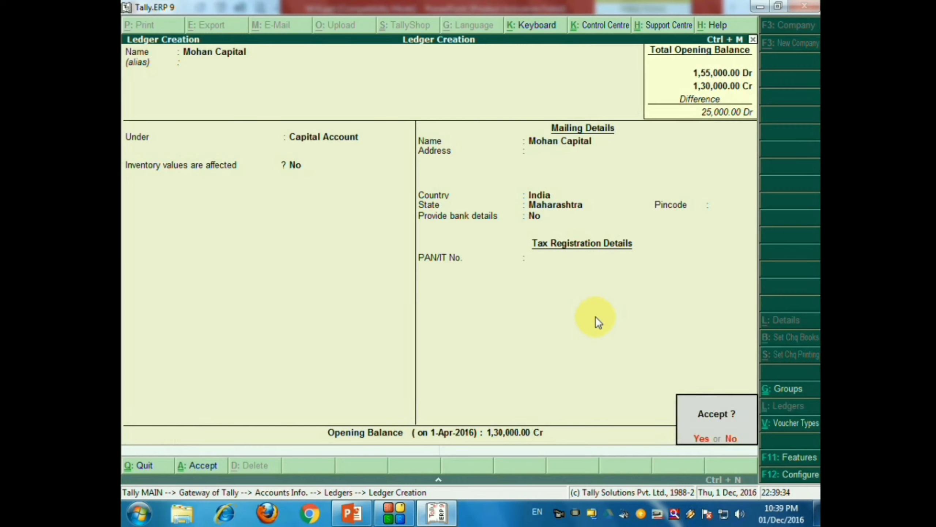
{"action": "key", "text": "Return"}
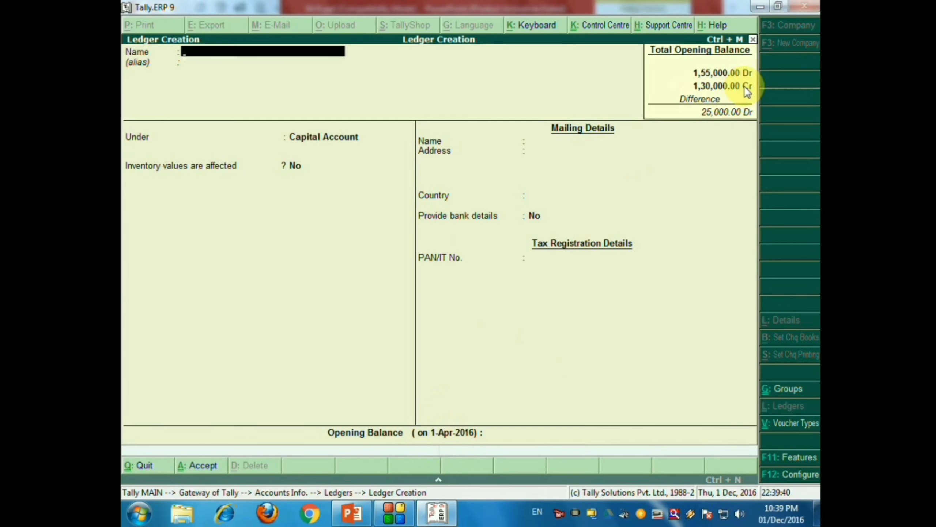
- Check the next credit entry in the PowerPoint trial balance and start a Tally ledger named Wages Income under Direct Incomes, inventory values unaffected
{"action": "key", "text": "alt+Tab"}
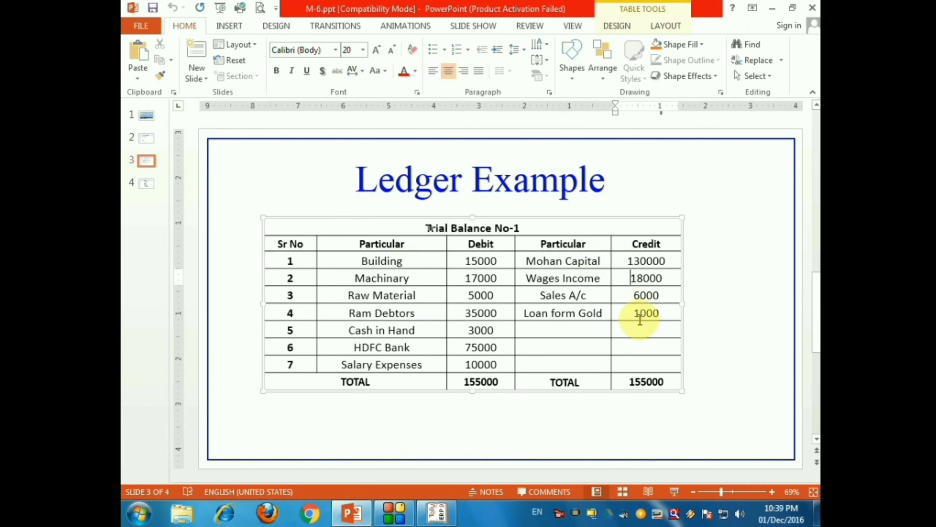
{"action": "key", "text": "alt+Tab"}
{"action": "type", "text": "Wage"}
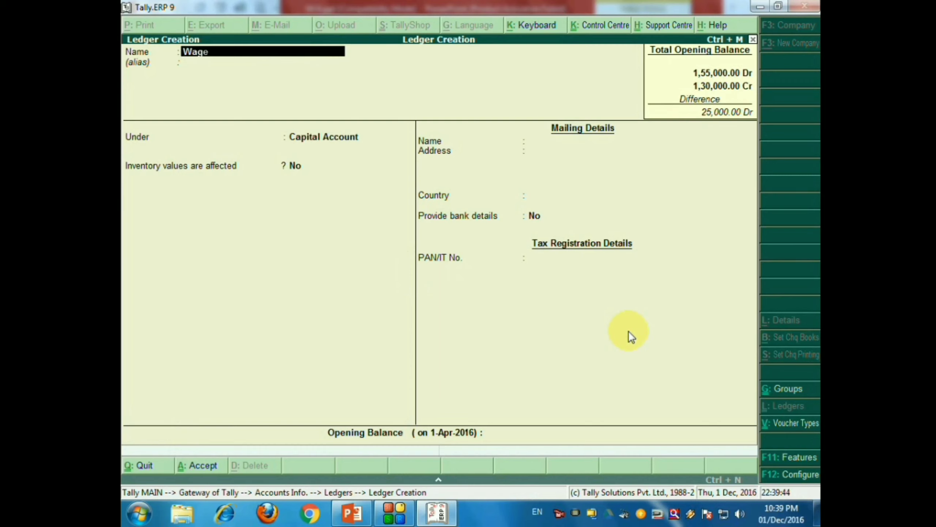
{"action": "type", "text": "s income"}
{"action": "key", "text": "Return"}
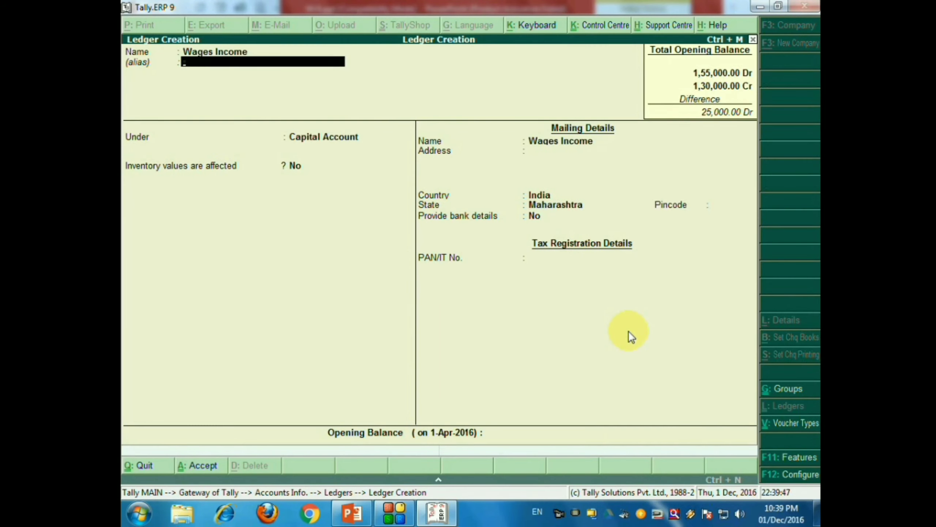
{"action": "key", "text": "Return"}
{"action": "type", "text": "Dire"}
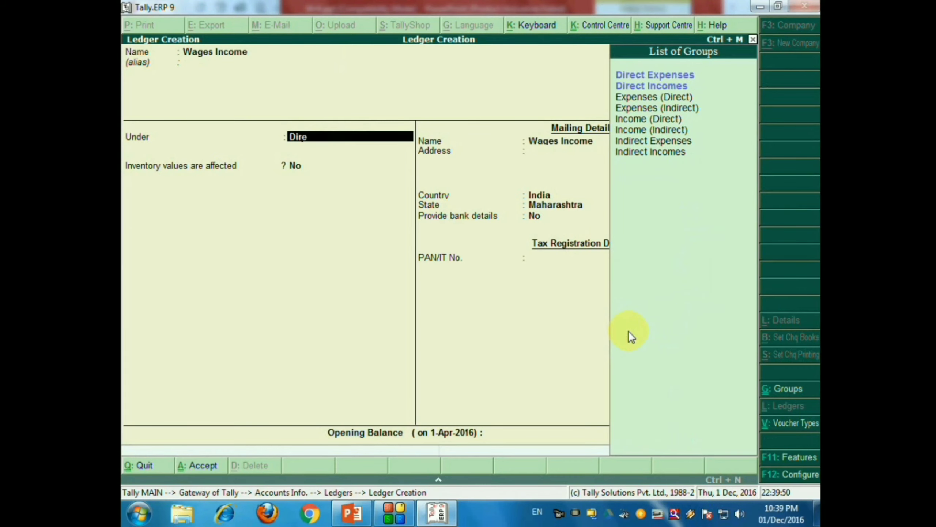
{"action": "key", "text": "Down"}
{"action": "key", "text": "Return"}
{"action": "key", "text": "Return"}
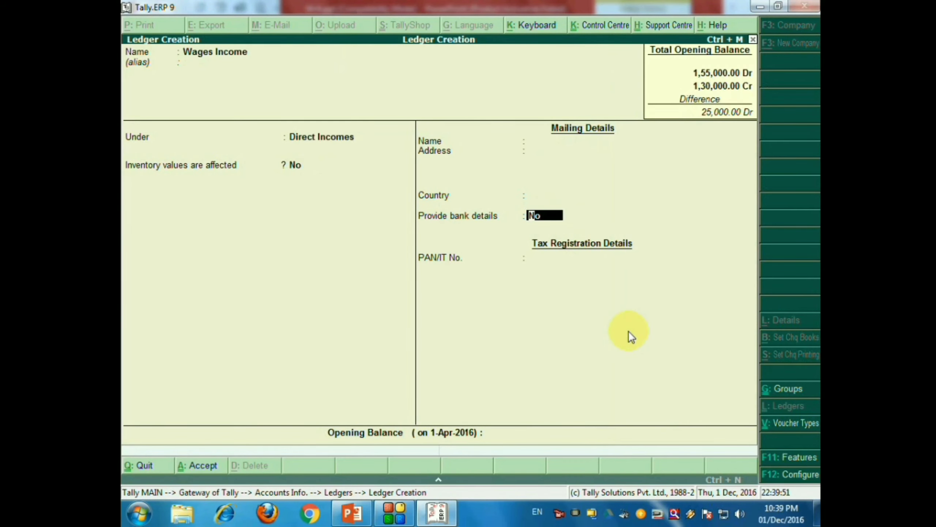
- Keep bank details at No, set the Wages Income opening balance to 18,000 Cr as in the PowerPoint trial balance, and save the ledger
{"action": "key", "text": "Return"}
{"action": "key", "text": "Return"}
{"action": "key", "text": "Escape"}
{"action": "key", "text": "alt+Tab"}
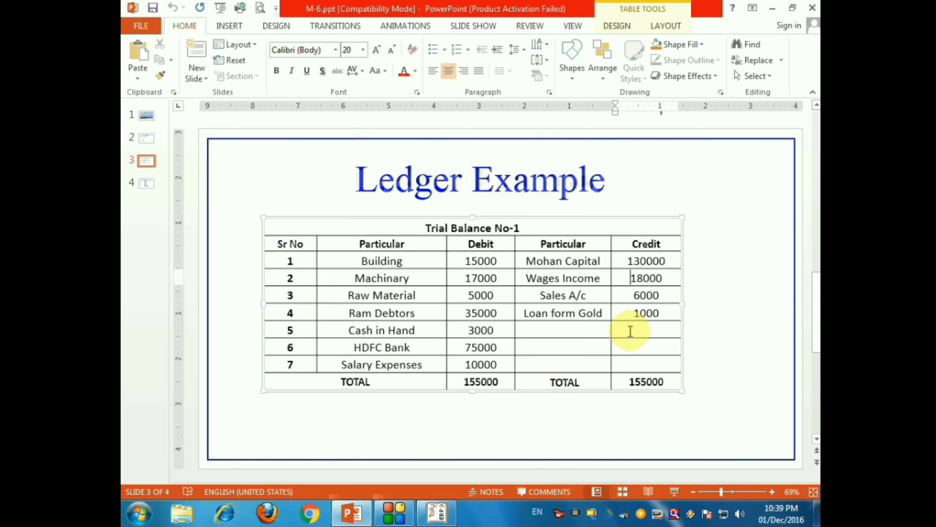
{"action": "key", "text": "alt+Tab"}
{"action": "type", "text": "18000"}
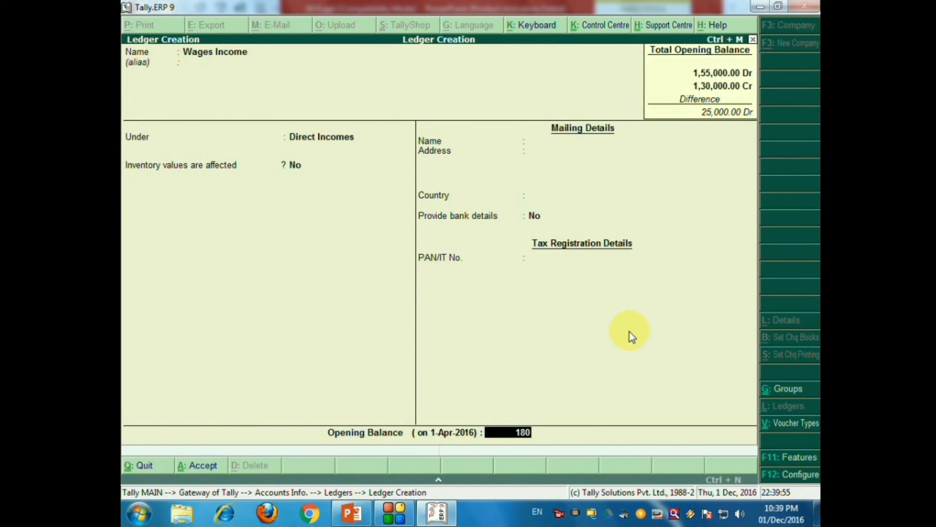
{"action": "key", "text": "Return"}
{"action": "key", "text": "Return"}
{"action": "key", "text": "Return"}
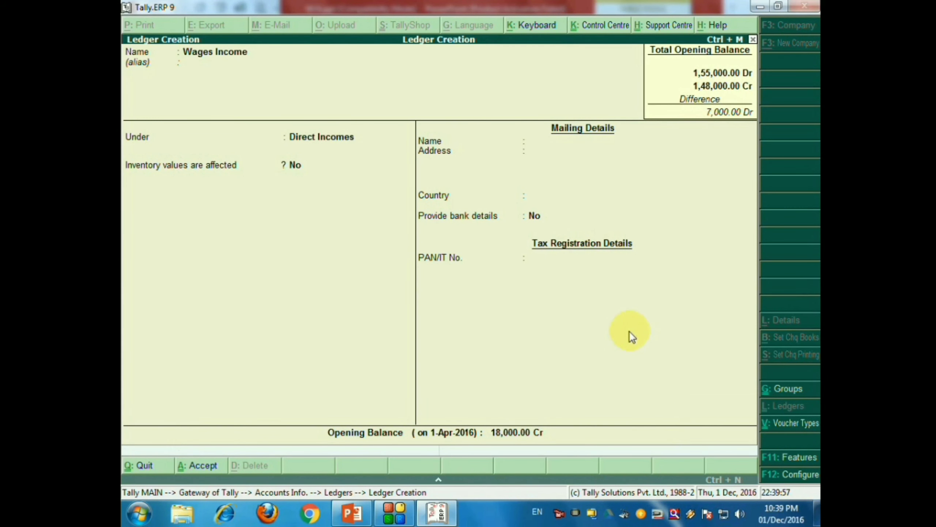
- Check the third credit entry in the PowerPoint trial balance and name the new Tally ledger Salary A/c
{"action": "key", "text": "alt+Tab"}
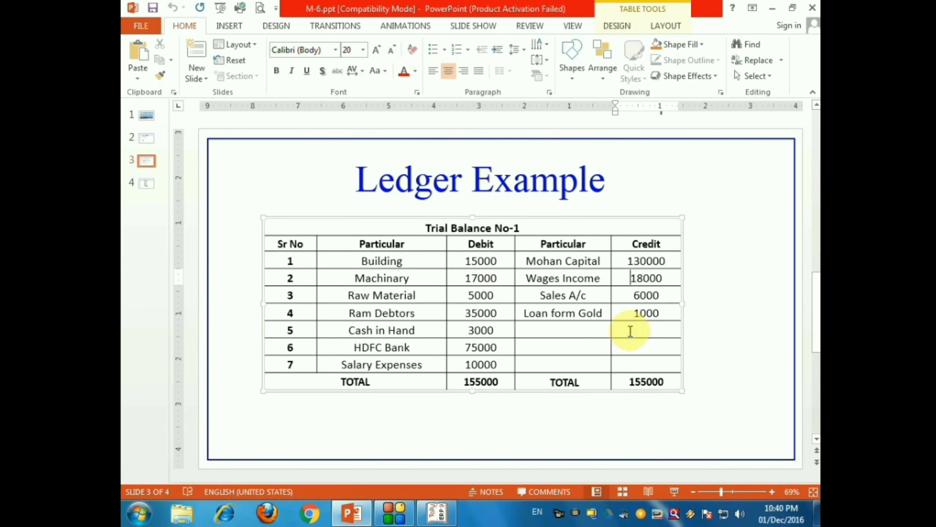
{"action": "key", "text": "alt+Tab"}
{"action": "type", "text": "Sa"}
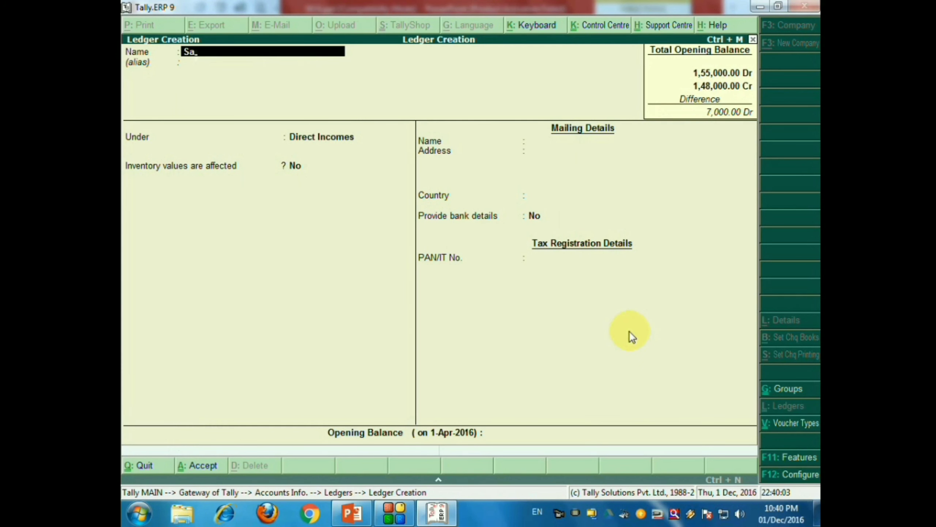
{"action": "type", "text": "lary A/c"}
{"action": "key", "text": "Return"}
{"action": "key", "text": "Return"}
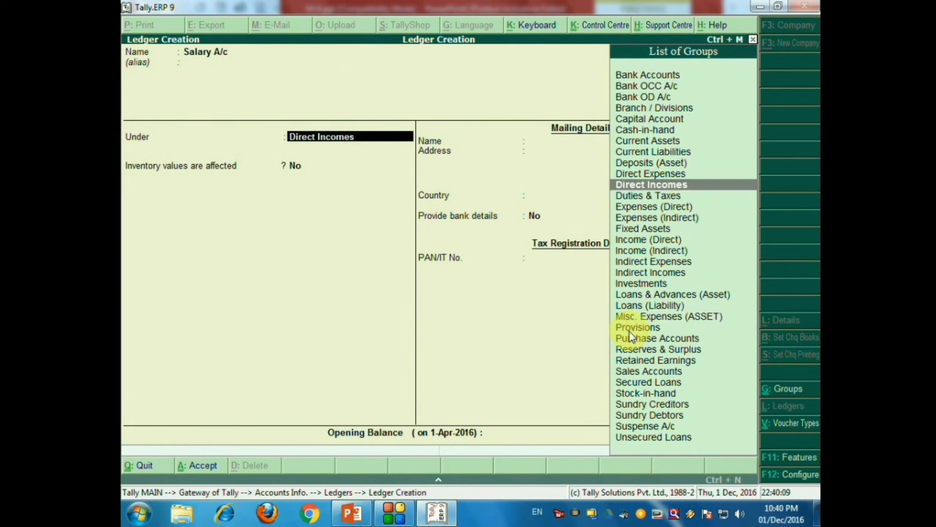
- Place the Salary A/c ledger under Indirect Incomes, keeping inventory values and bank details at No
{"action": "type", "text": "In"}
{"action": "key", "text": "Down"}
{"action": "key", "text": "Down"}
{"action": "key", "text": "Down"}
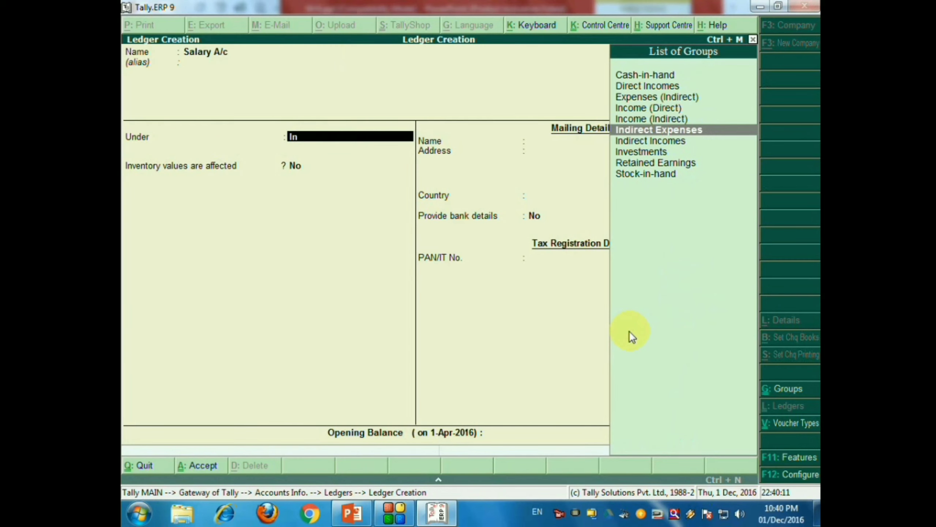
{"action": "key", "text": "Down"}
{"action": "key", "text": "Return"}
{"action": "key", "text": "Return"}
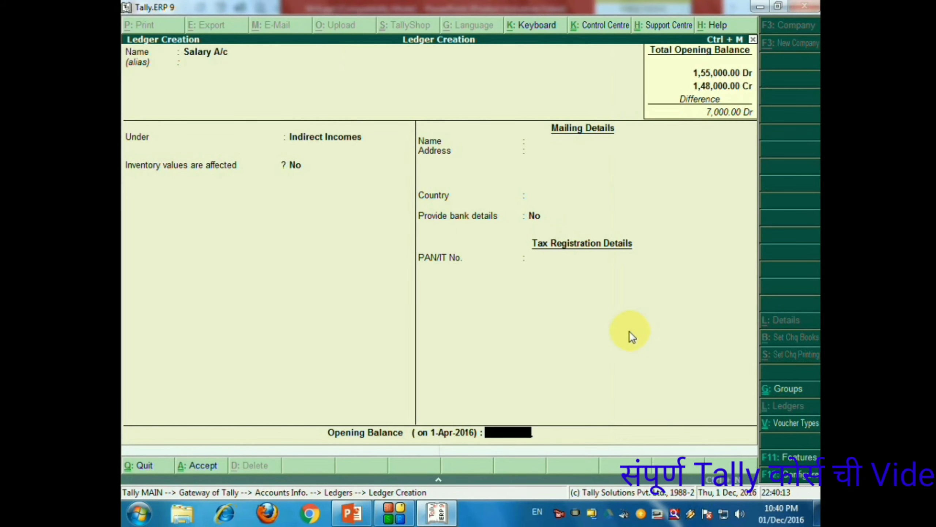
- Check the third credit amount in the PowerPoint trial balance, set the Salary A/c opening balance to 6,000 Cr in Tally, and save
{"action": "key", "text": "alt+Tab"}
{"action": "key", "text": "alt+Tab"}
{"action": "key", "text": "Escape"}
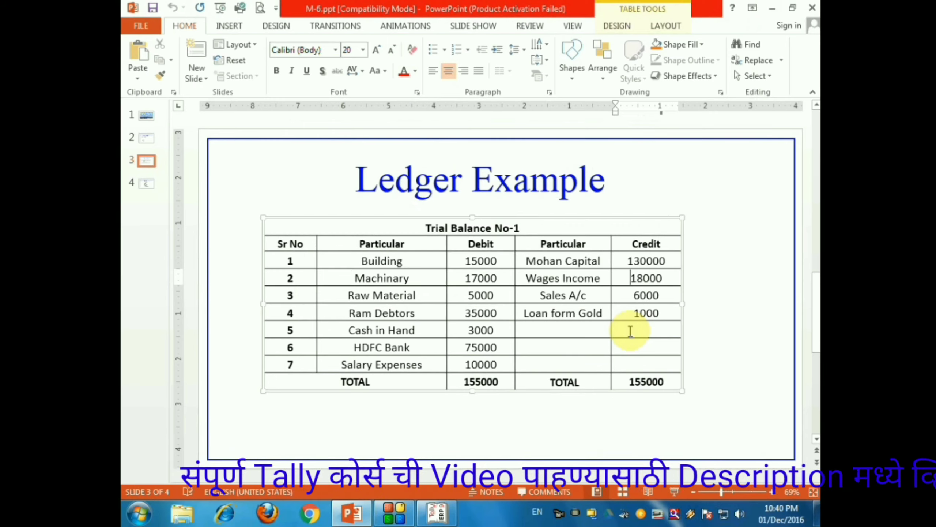
{"action": "key", "text": "alt+Tab"}
{"action": "key", "text": "alt+Tab"}
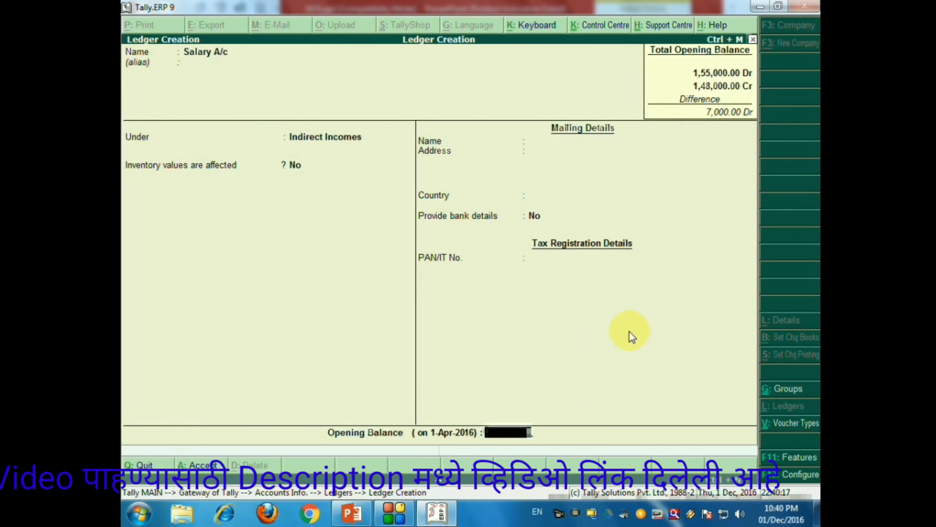
{"action": "type", "text": "6000"}
{"action": "key", "text": "Return"}
{"action": "key", "text": "Return"}
{"action": "key", "text": "Return"}
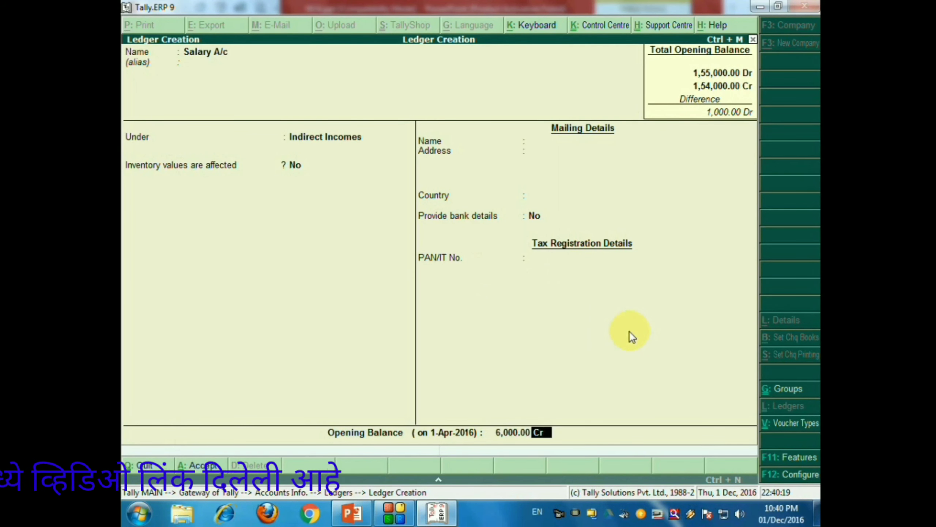
- Check the last credit entry in the PowerPoint trial balance and name the new Tally ledger Loan From Gold
{"action": "key", "text": "alt+Tab"}
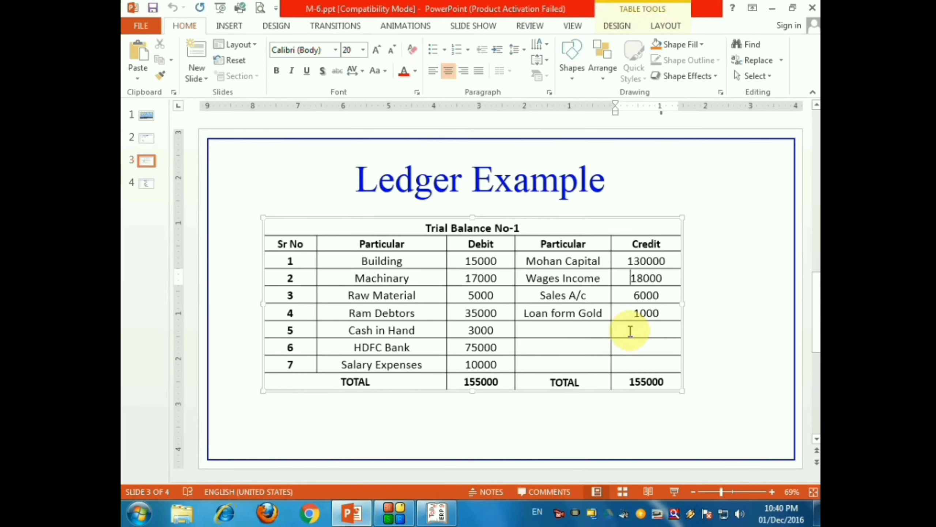
{"action": "key", "text": "Down"}
{"action": "key", "text": "Down"}
{"action": "key", "text": "alt+Tab"}
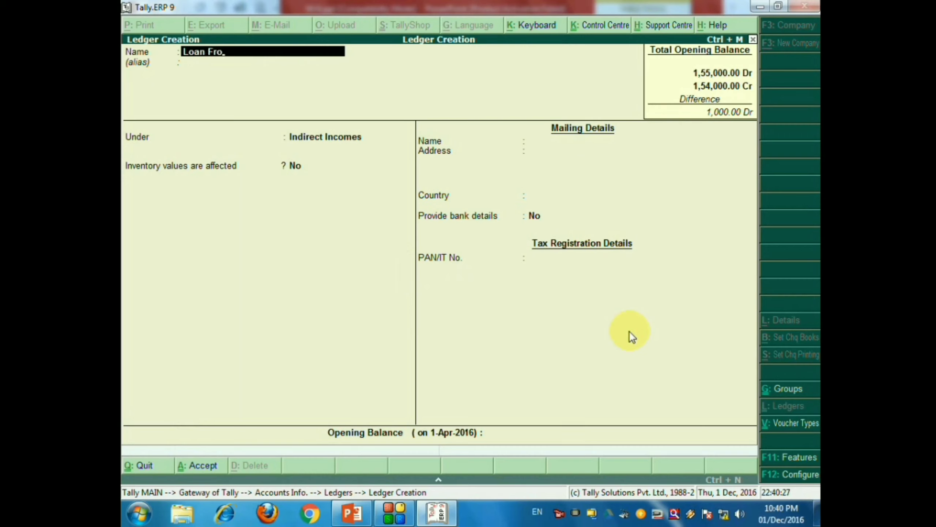
{"action": "type", "text": "Sold"}
{"action": "key", "text": "Return"}
- Place the Loan From Gold ledger under Secured Loans, keeping the default mailing details and no bank details
{"action": "type", "text": "Se"}
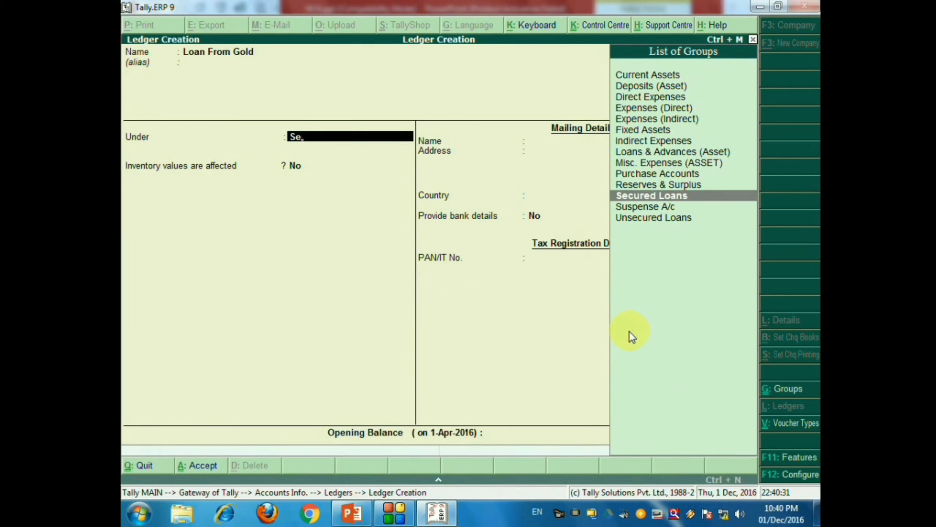
{"action": "key", "text": "Return"}
{"action": "key", "text": "Return"}
{"action": "key", "text": "Return"}
{"action": "key", "text": "Return"}
{"action": "key", "text": "Return"}
{"action": "key", "text": "Return"}
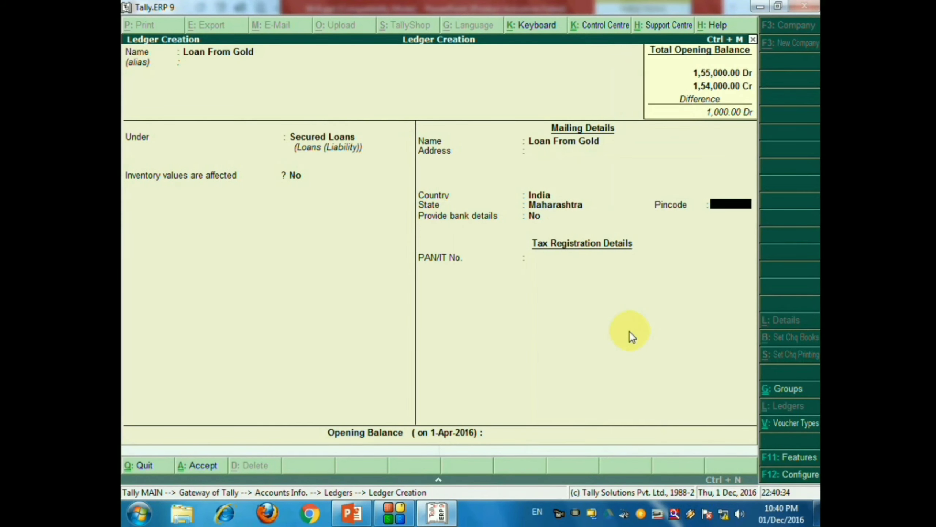
{"action": "key", "text": "Return"}
{"action": "key", "text": "Return"}
{"action": "key", "text": "Return"}
- Set the Loan From Gold opening balance to 1,000 Cr, checking it against the PowerPoint trial balance, and save the ledger
{"action": "key", "text": "alt+Tab"}
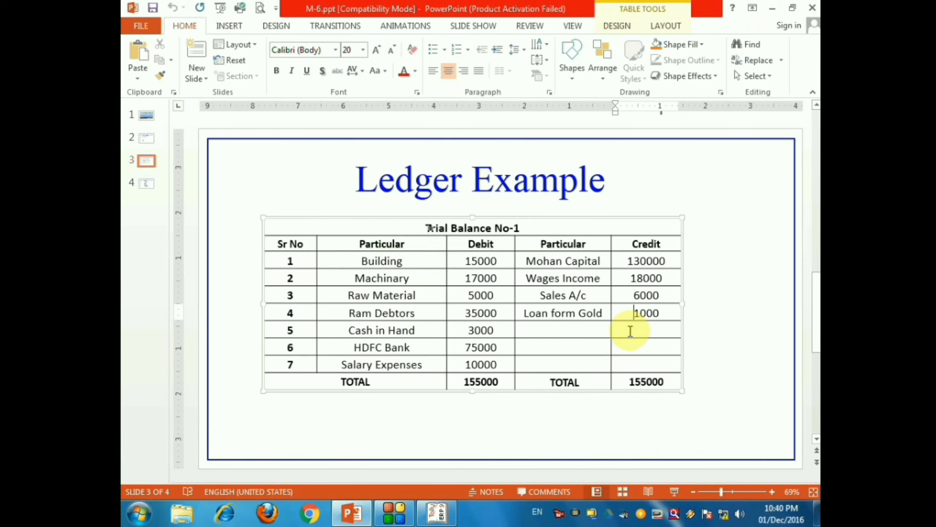
{"action": "key", "text": "alt+Tab"}
{"action": "type", "text": "1000"}
{"action": "key", "text": "Return"}
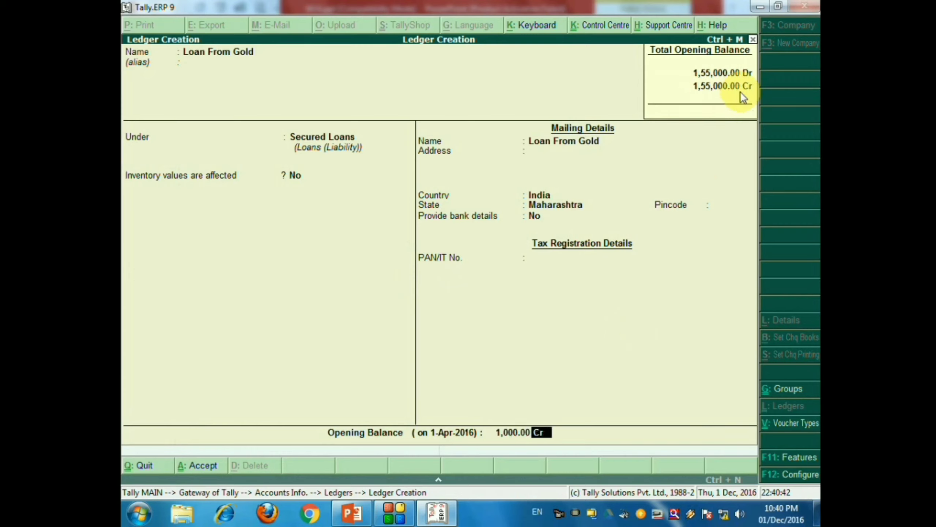
{"action": "key", "text": "Return"}
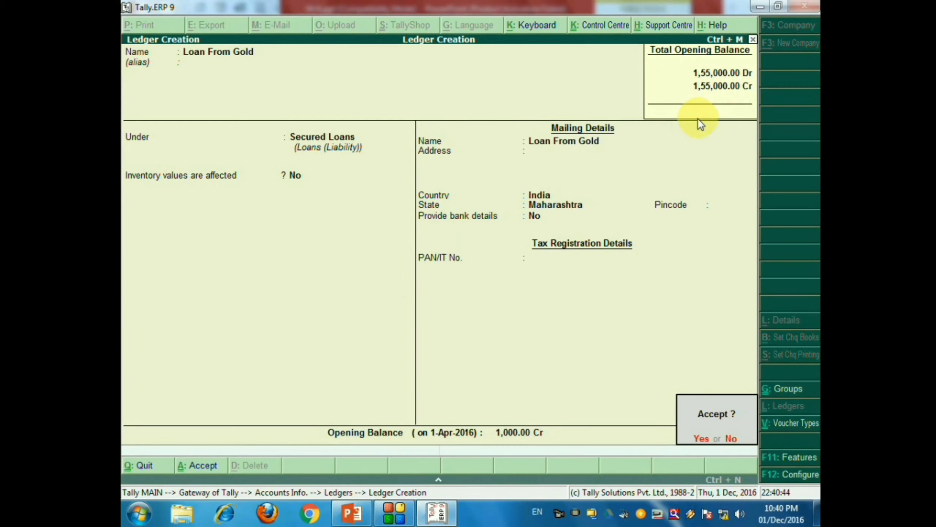
{"action": "key", "text": "Return"}
- Switch to the PowerPoint presentation and read the Ledger slide's instructions for viewing the trial balance report
{"action": "key", "text": "alt+Tab"}
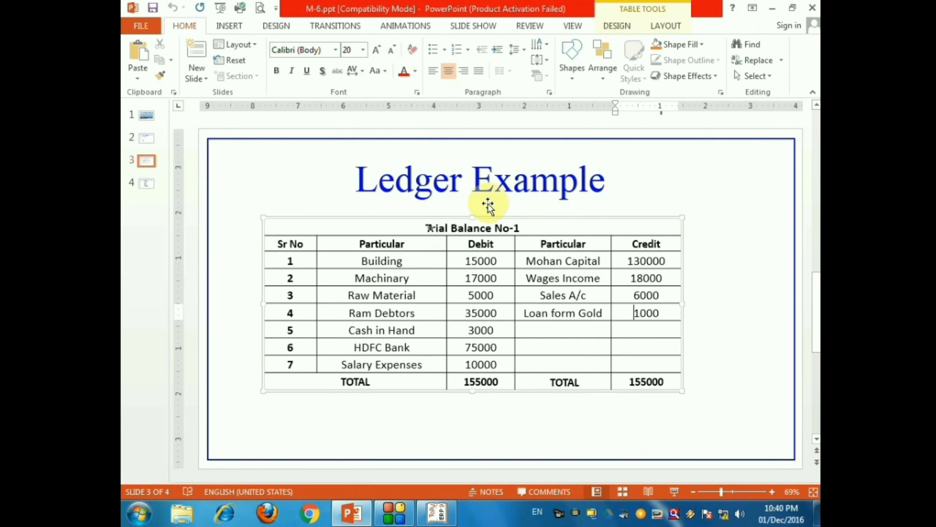
{"action": "key", "text": "Page_Up"}
{"action": "key", "text": "Page_Up"}
{"action": "key", "text": "Page_Down"}
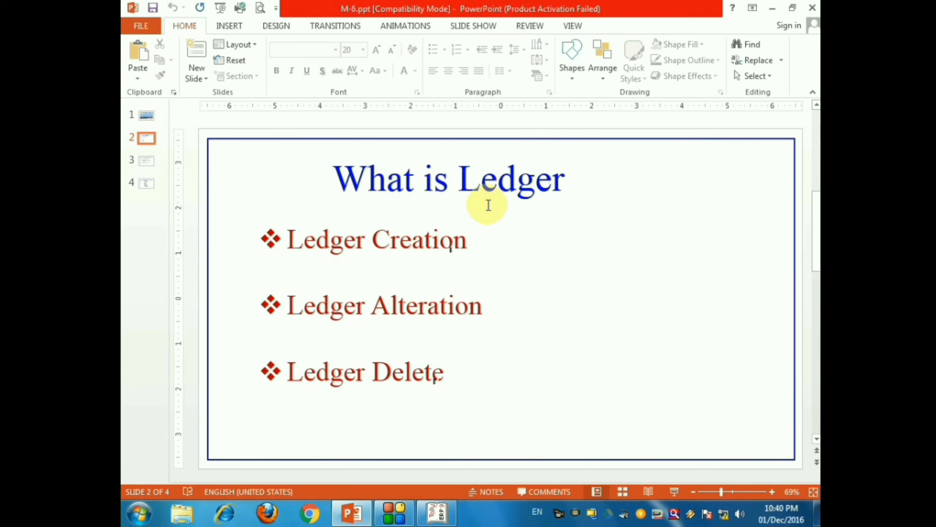
{"action": "key", "text": "Page_Down"}
{"action": "key", "text": "Page_Down"}
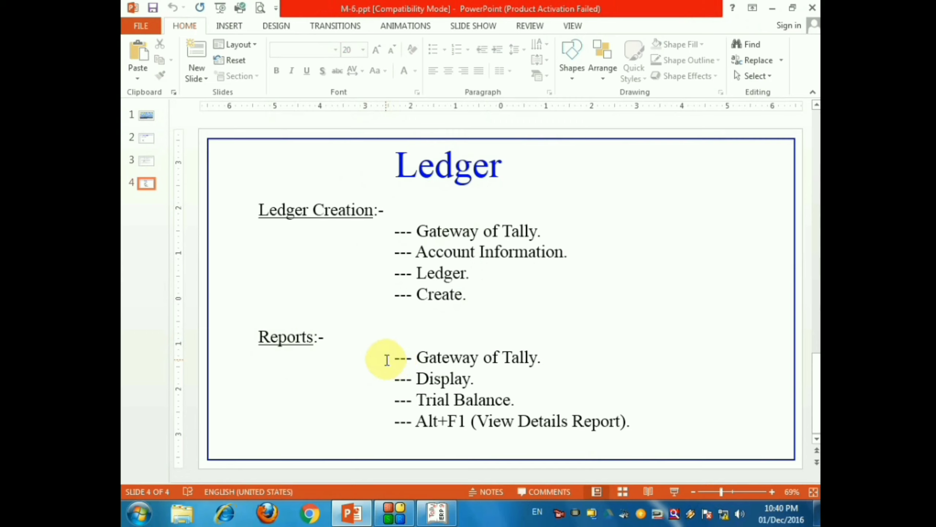
- Switch to Tally, quit ledger creation, and return to the Gateway of Tally without closing the program
{"action": "key", "text": "alt+Tab"}
{"action": "key", "text": "Escape"}
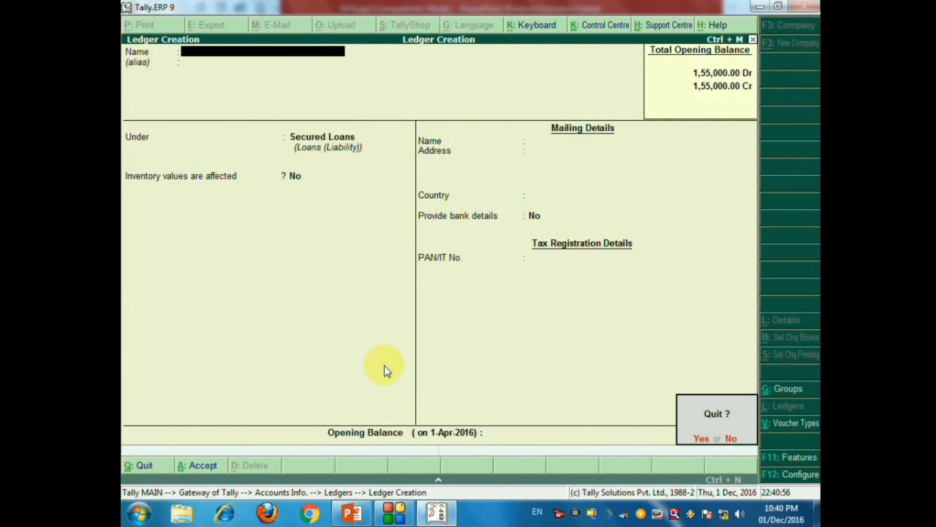
{"action": "key", "text": "y"}
{"action": "key", "text": "Escape"}
{"action": "key", "text": "Escape"}
{"action": "key", "text": "Escape"}
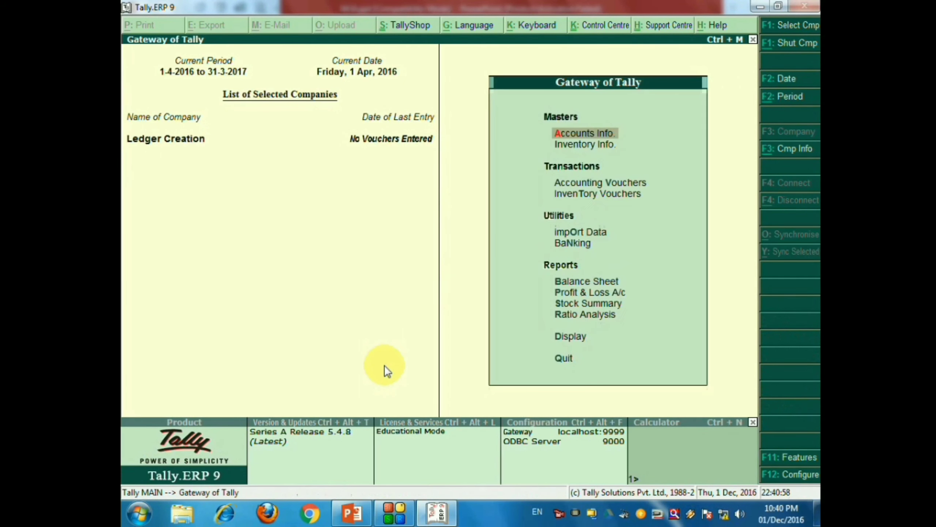
{"action": "key", "text": "n"}
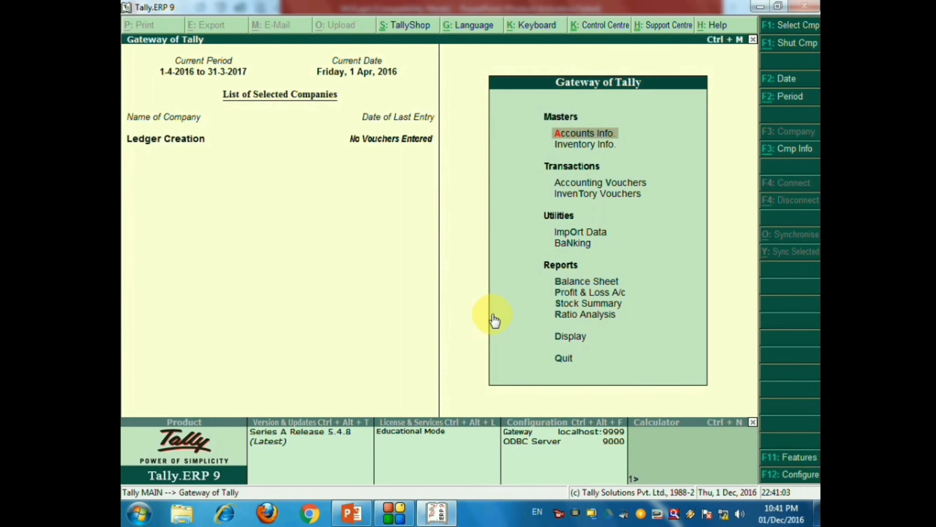
- Open the Trial Balance report and expand it to the detailed view to review the ledgers under each group
{"action": "key", "text": "Down"}
{"action": "key", "text": "Down"}
{"action": "key", "text": "Down"}
{"action": "key", "text": "Down"}
{"action": "key", "text": "Down"}
{"action": "key", "text": "Down"}
{"action": "key", "text": "Down"}
{"action": "key", "text": "Down"}
{"action": "key", "text": "Down"}
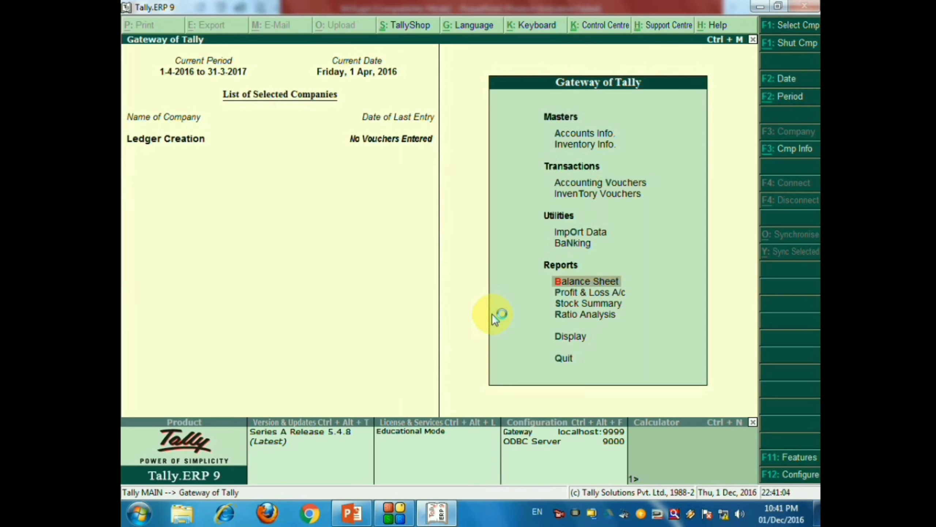
{"action": "left_click", "coordinate": [563, 335]}
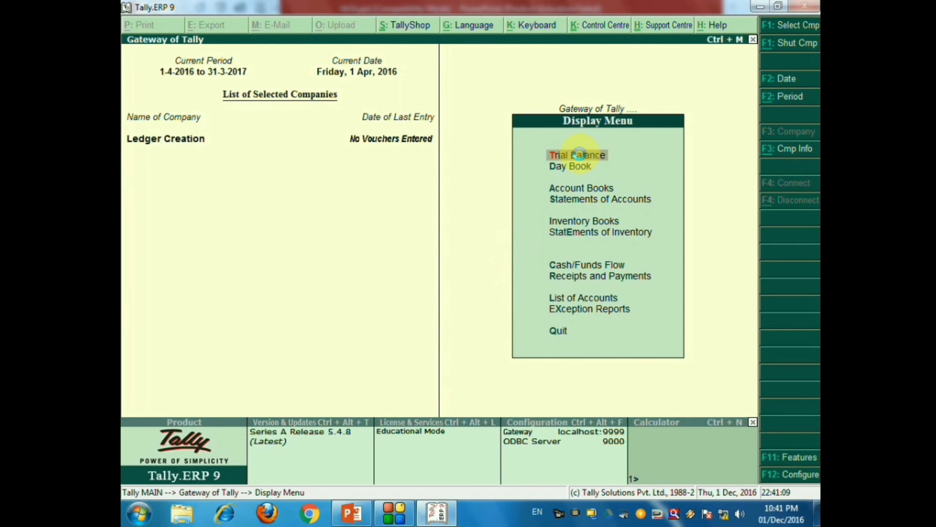
{"action": "left_click", "coordinate": [579, 154]}
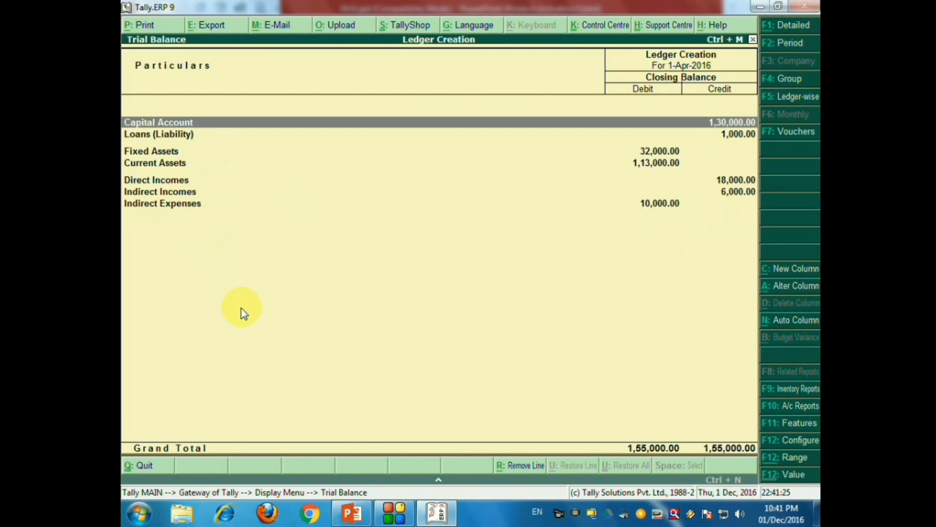
{"action": "left_click", "coordinate": [765, 24]}
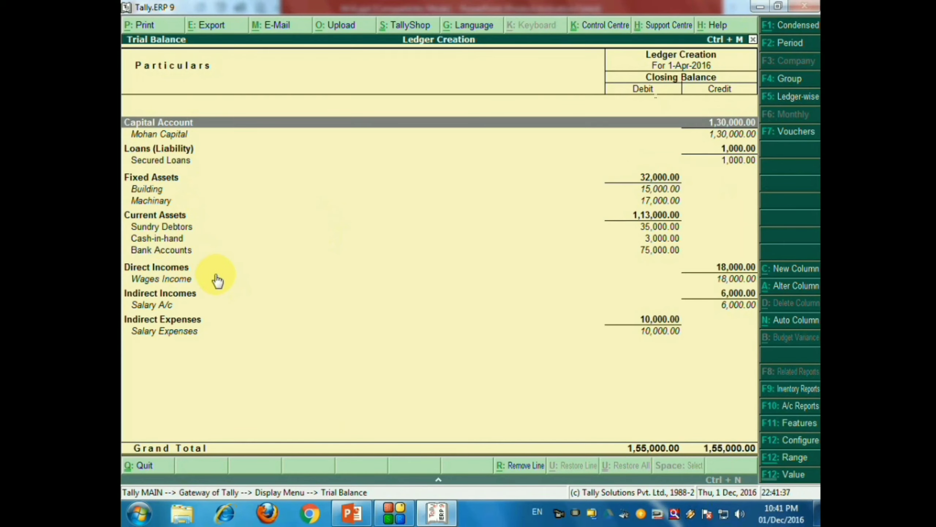
- Close the trial balance report and return to the Gateway of Tally, declining to quit the program
{"action": "key", "text": "Escape"}
{"action": "key", "text": "Escape"}
{"action": "key", "text": "Escape"}
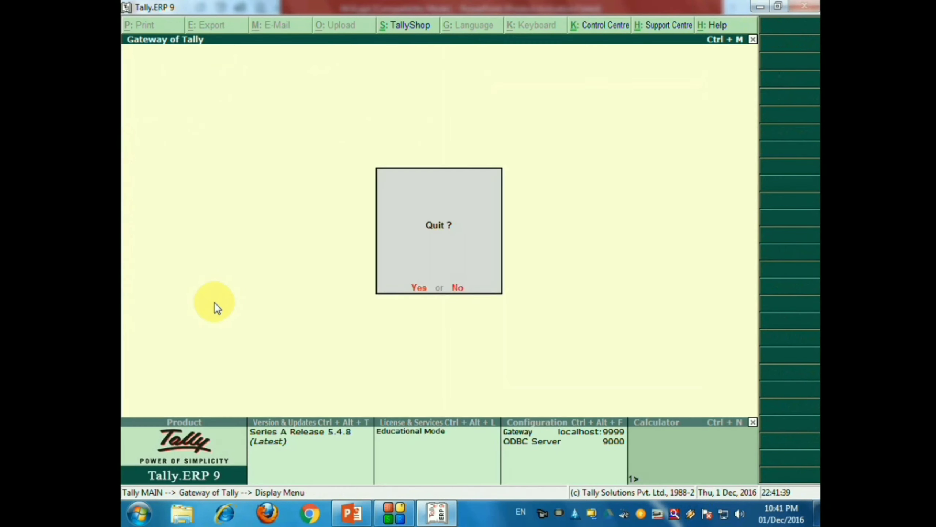
{"action": "key", "text": "n"}
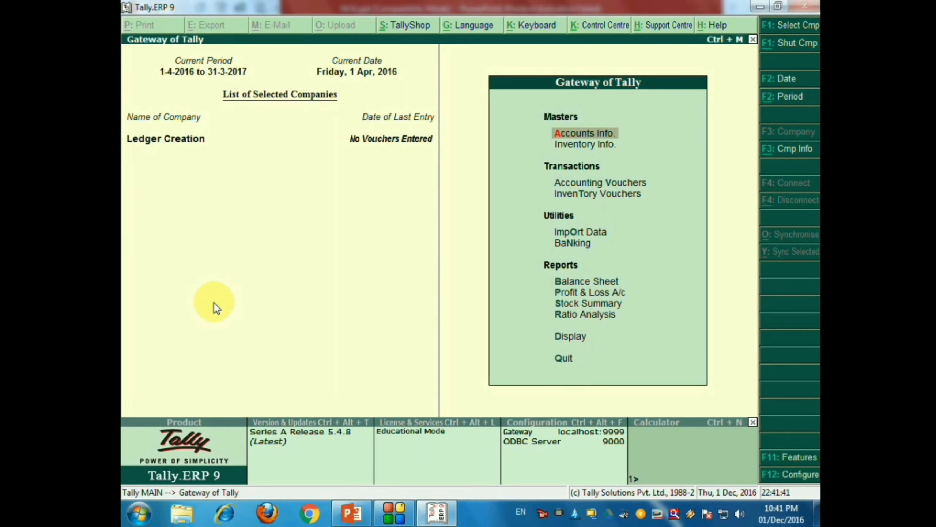